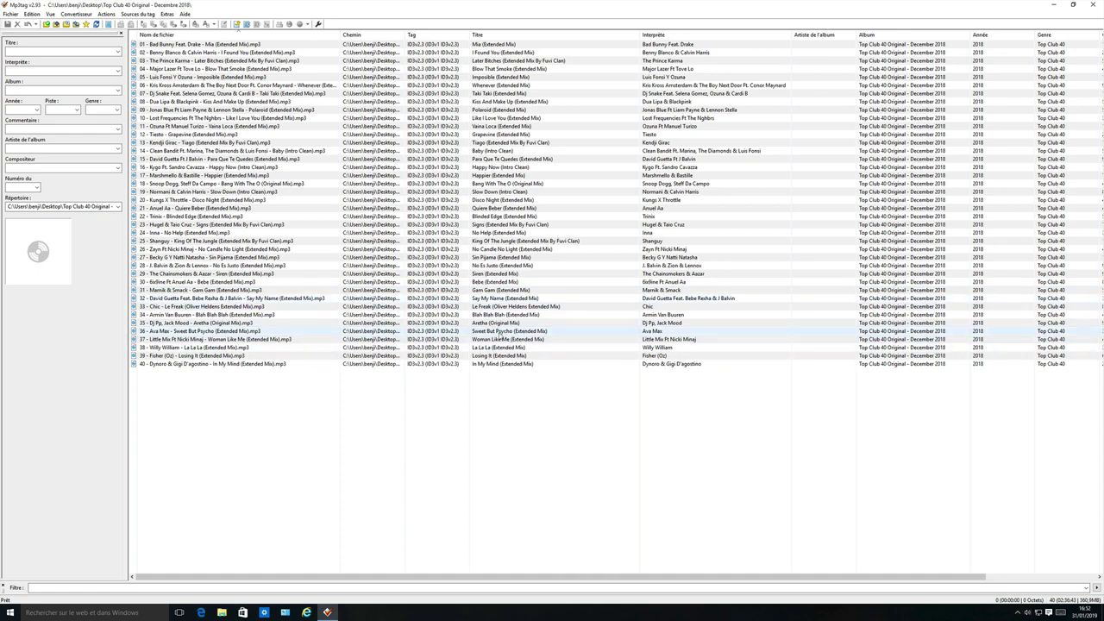
left_click(524, 70)
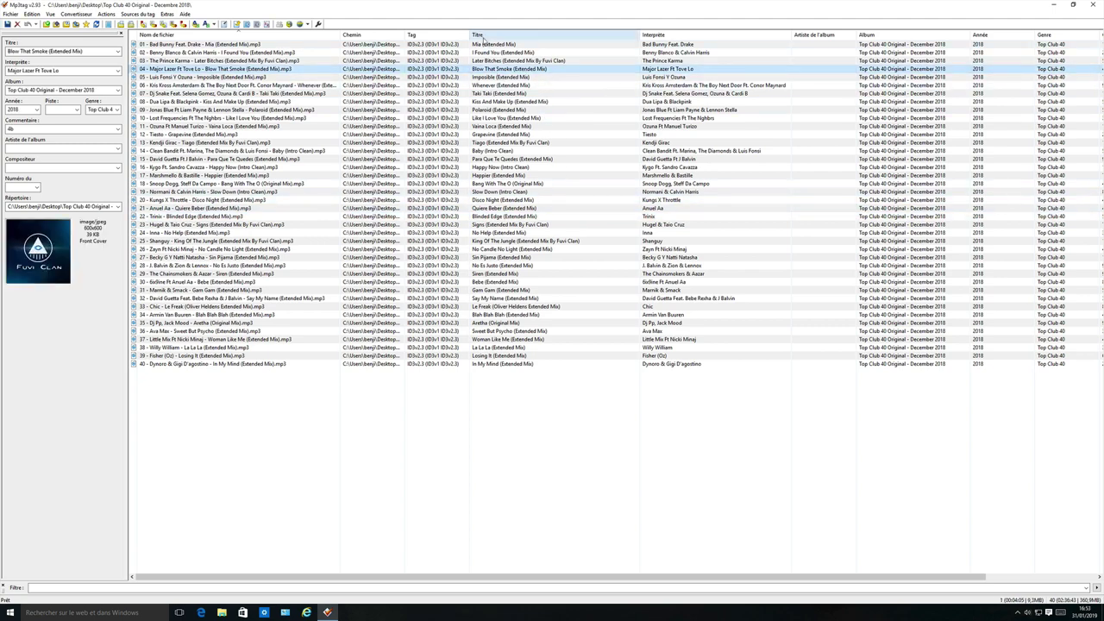
left_click(555, 62)
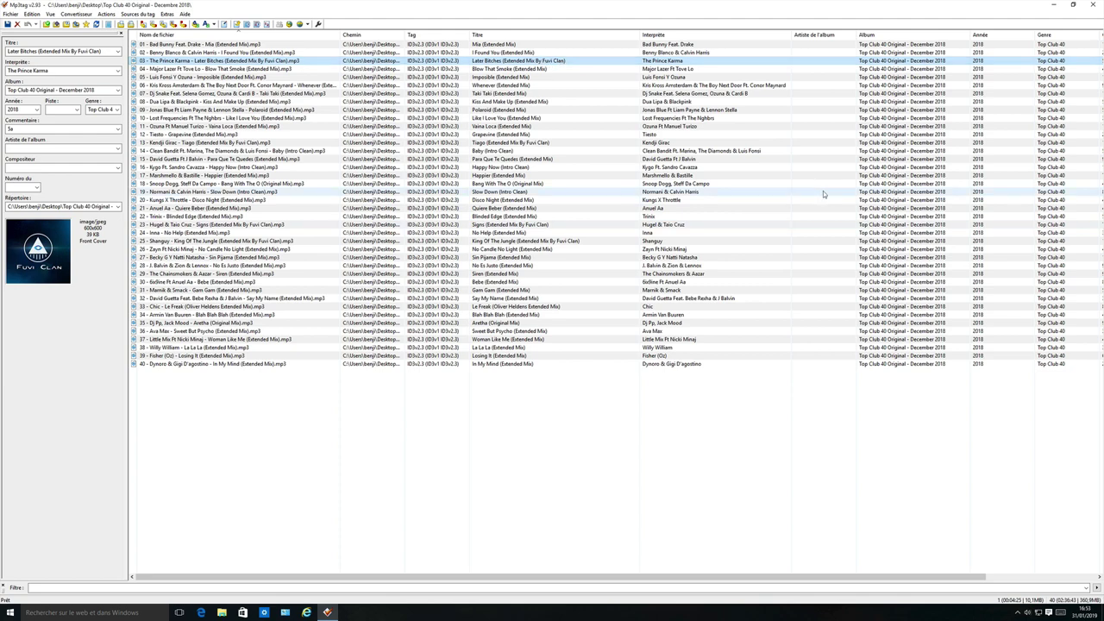
left_click(884, 45)
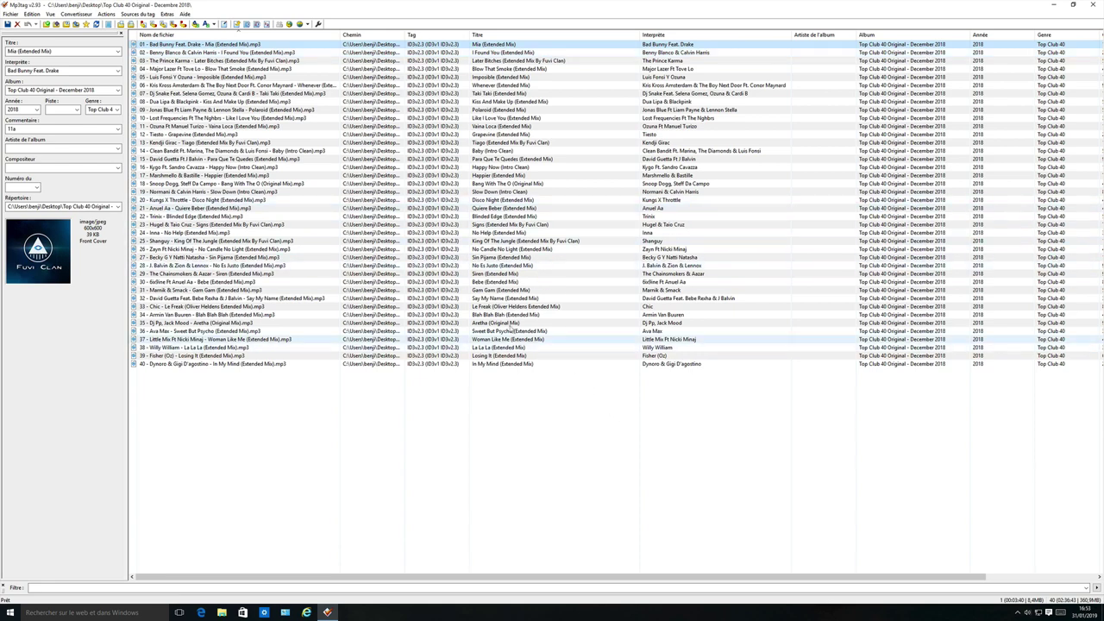
Step: Copy the text "By Fuvi Clan" from the title of track 03, Later Bitches
left_click(552, 62)
left_click(552, 63)
left_click_drag(537, 62, 557, 62)
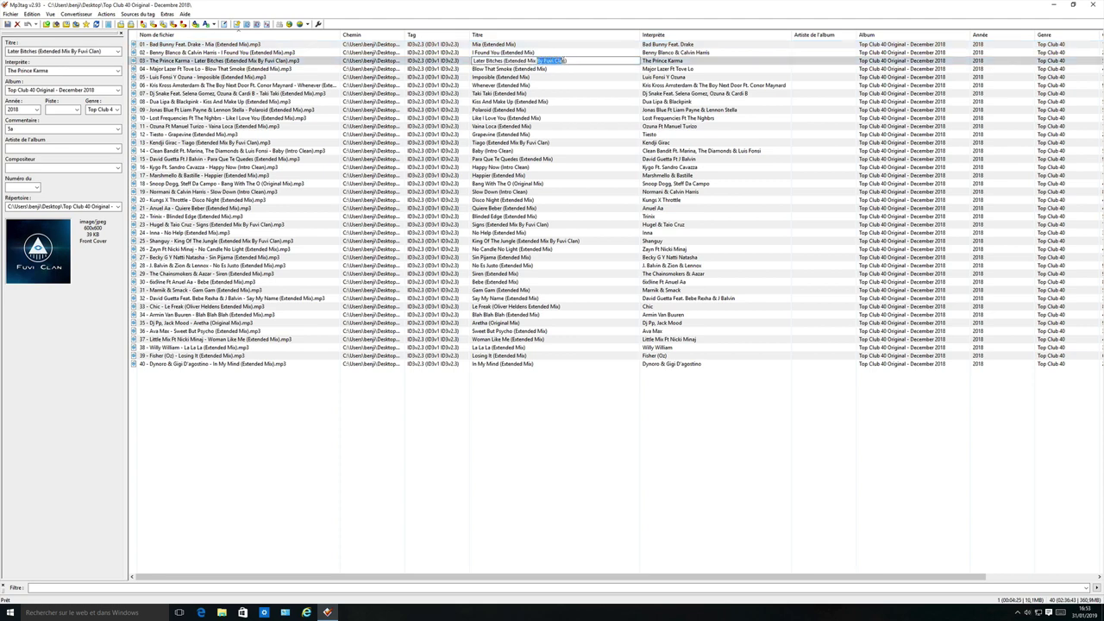
right_click(557, 62)
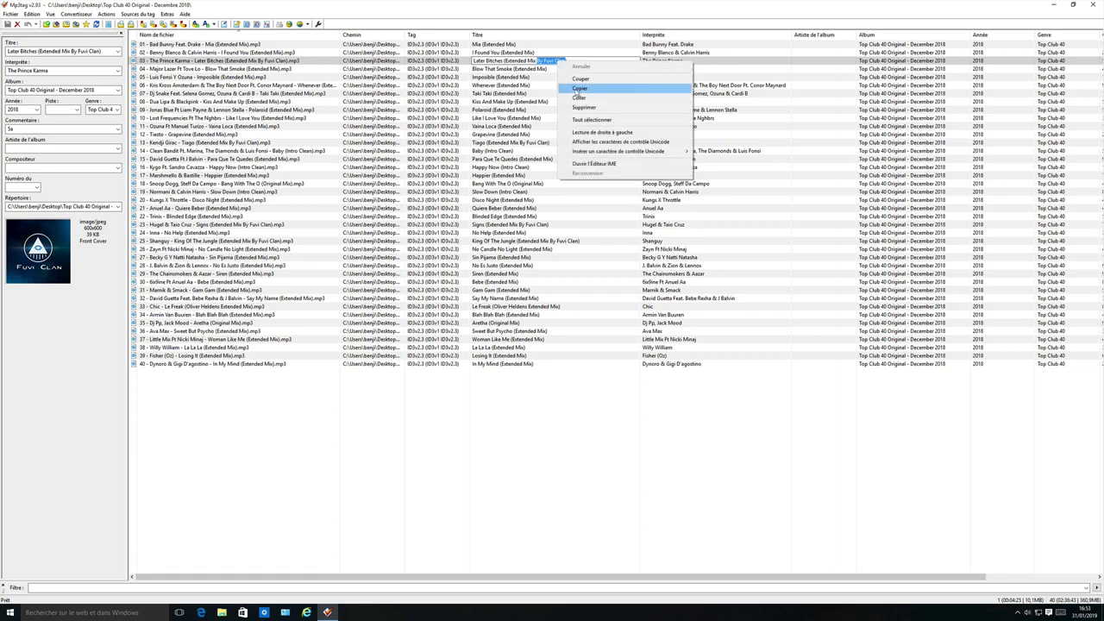
left_click(577, 89)
left_click(580, 431)
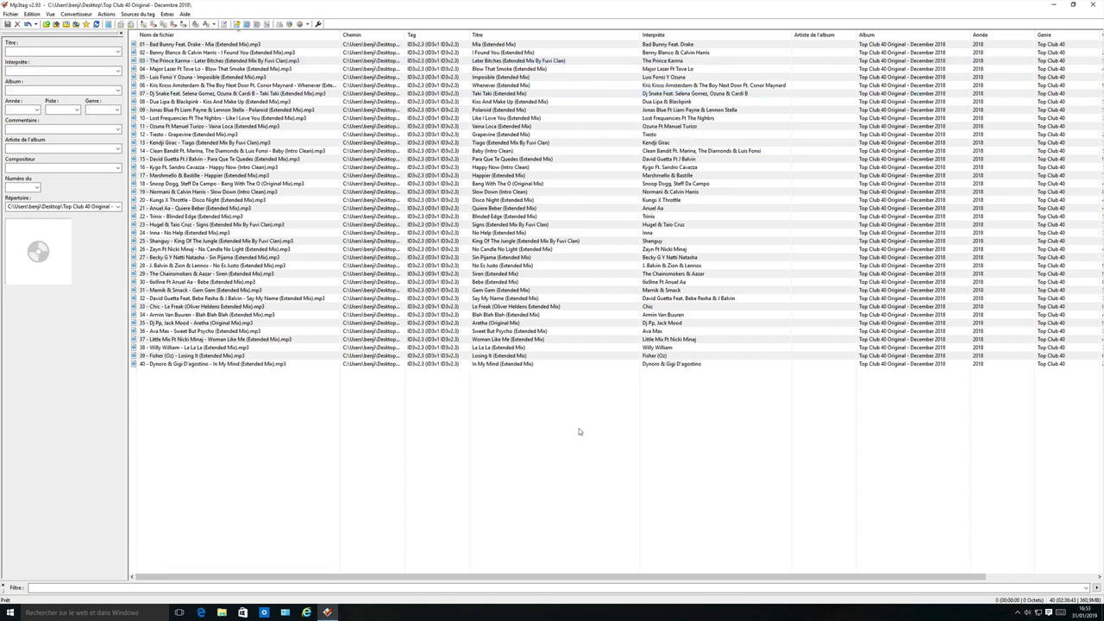
Step: Start a quick Replace (Remplacer) action on all the tracks in the list
key("ctrl+a")
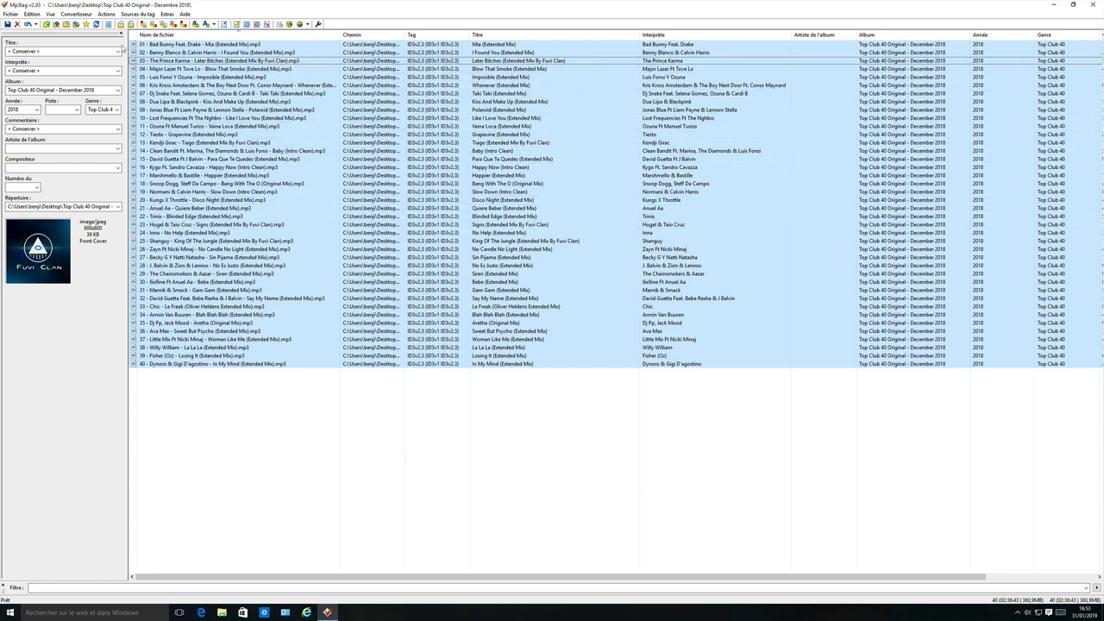
left_click(106, 14)
left_click(125, 32)
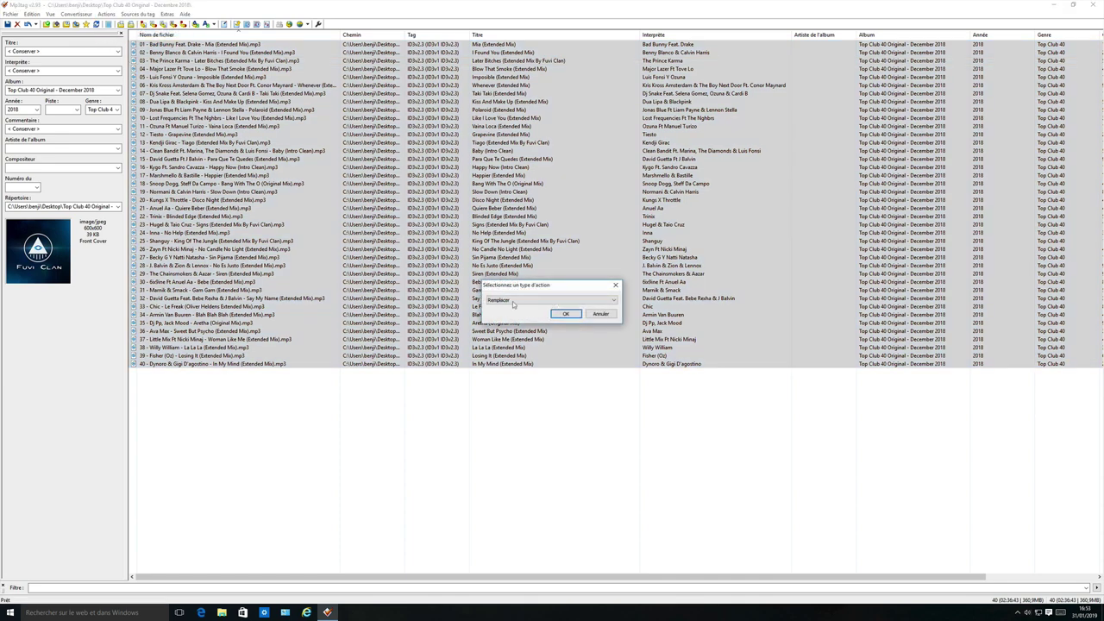
left_click(608, 302)
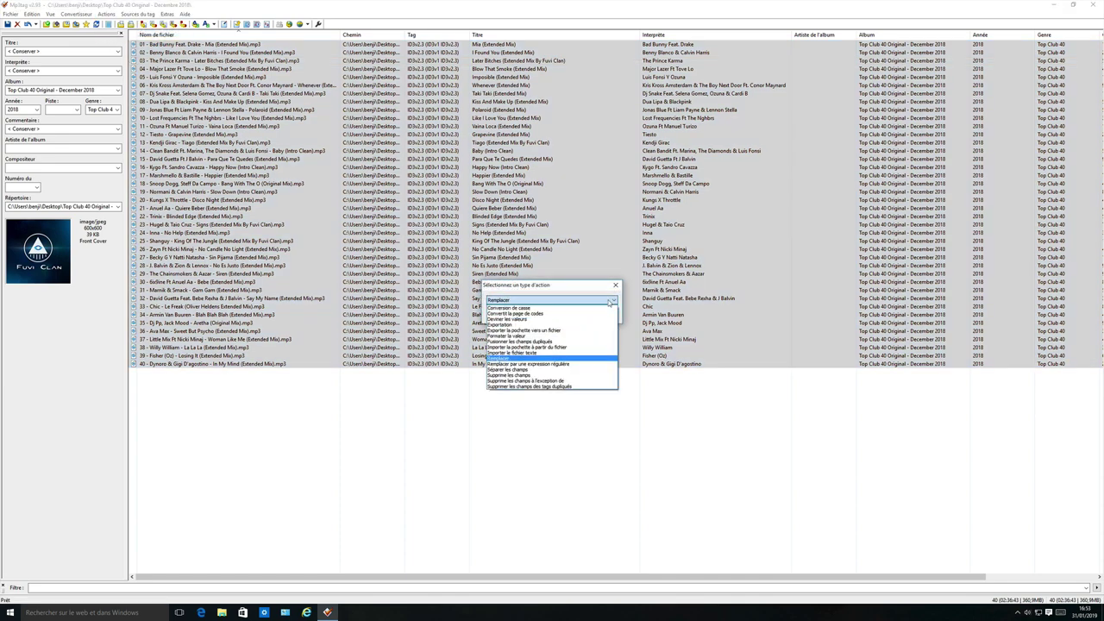
left_click(578, 359)
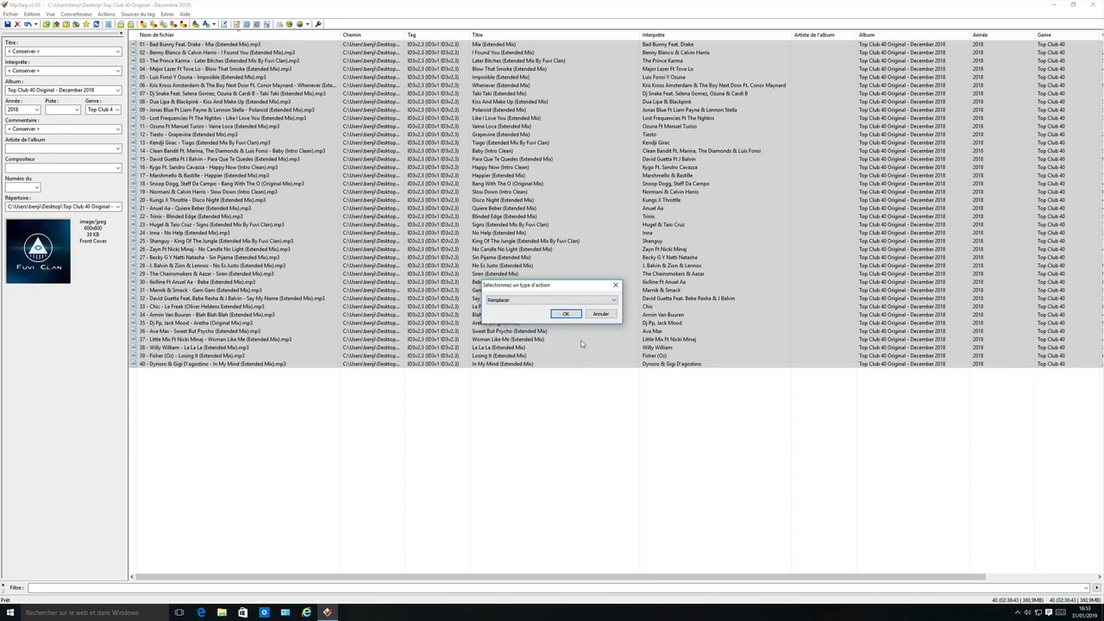
left_click(566, 314)
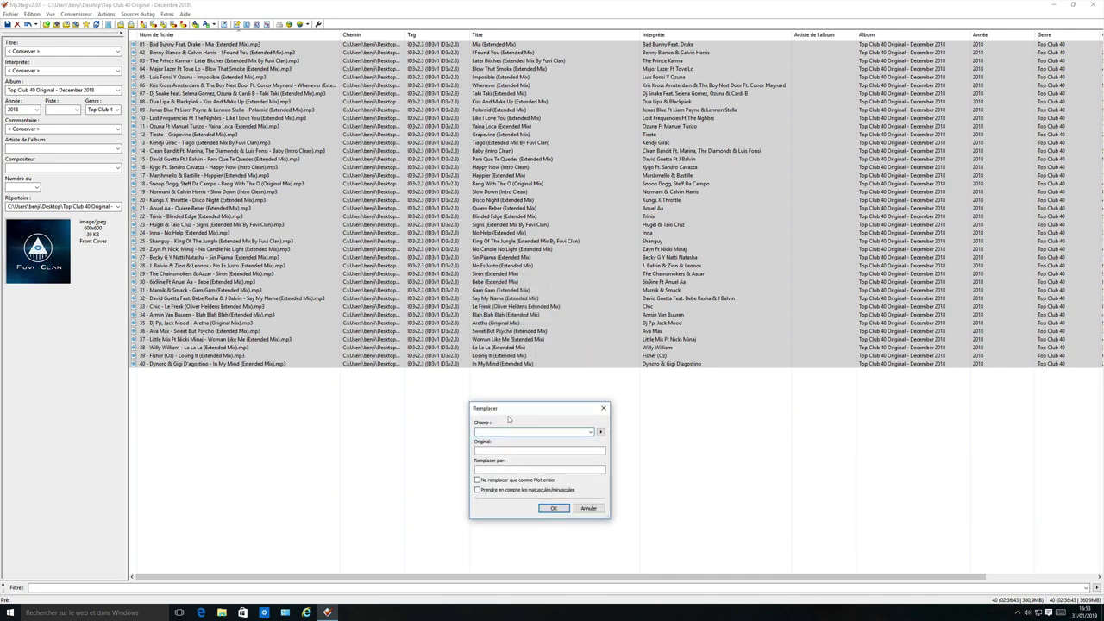
Step: Replace "By Fuvi Clan" in the TITLE field with nothing for all selected tracks and dismiss the summary
left_click(590, 431)
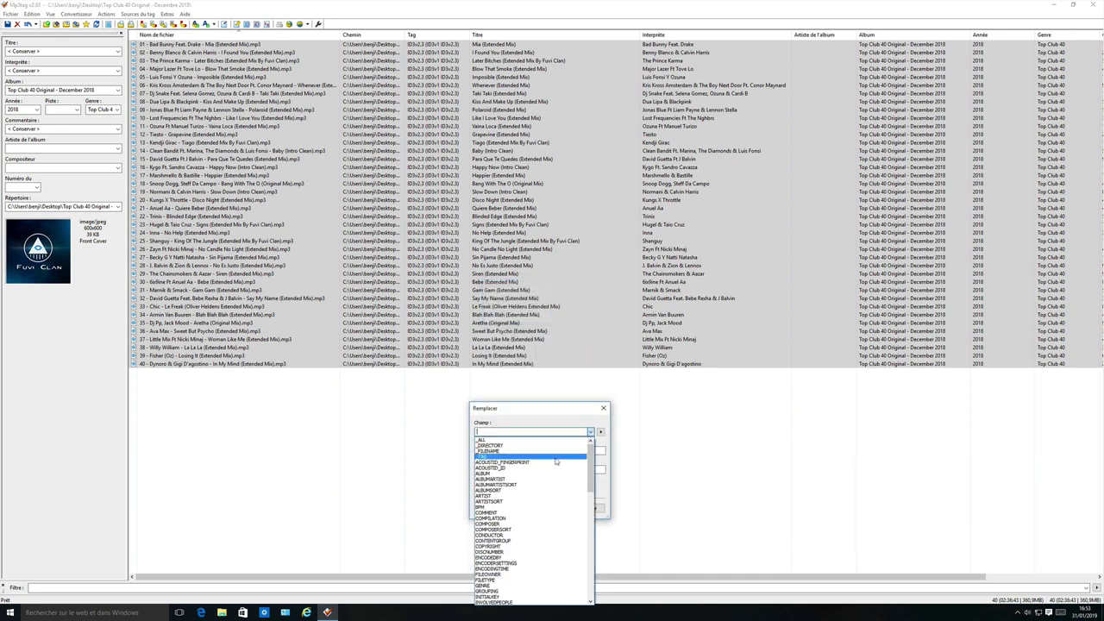
left_click_drag(590, 473, 589, 594)
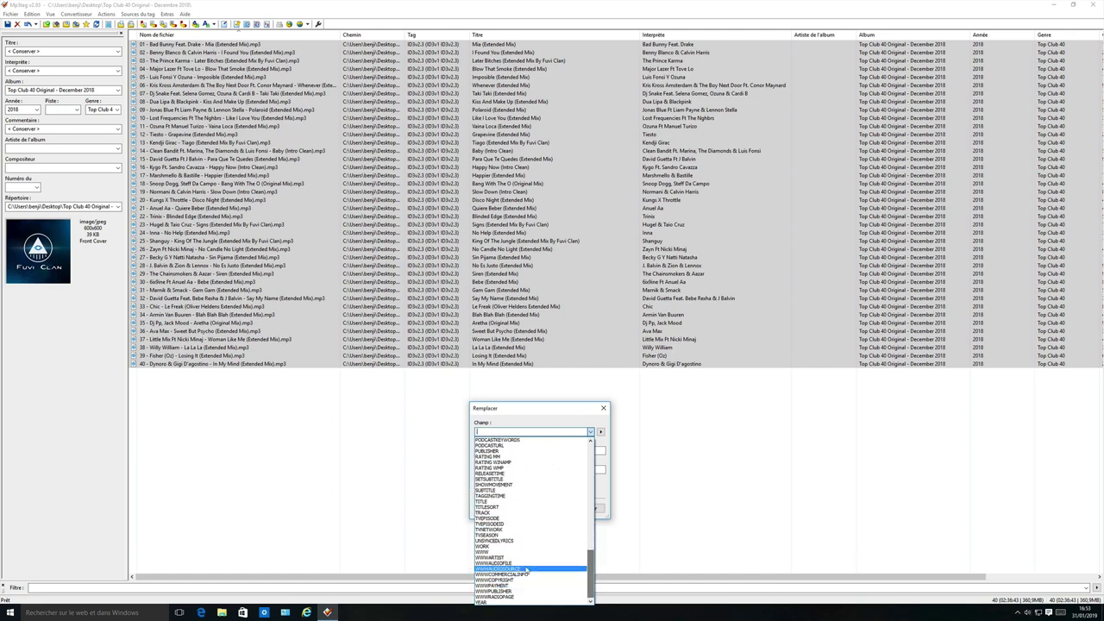
left_click(483, 501)
left_click(511, 450)
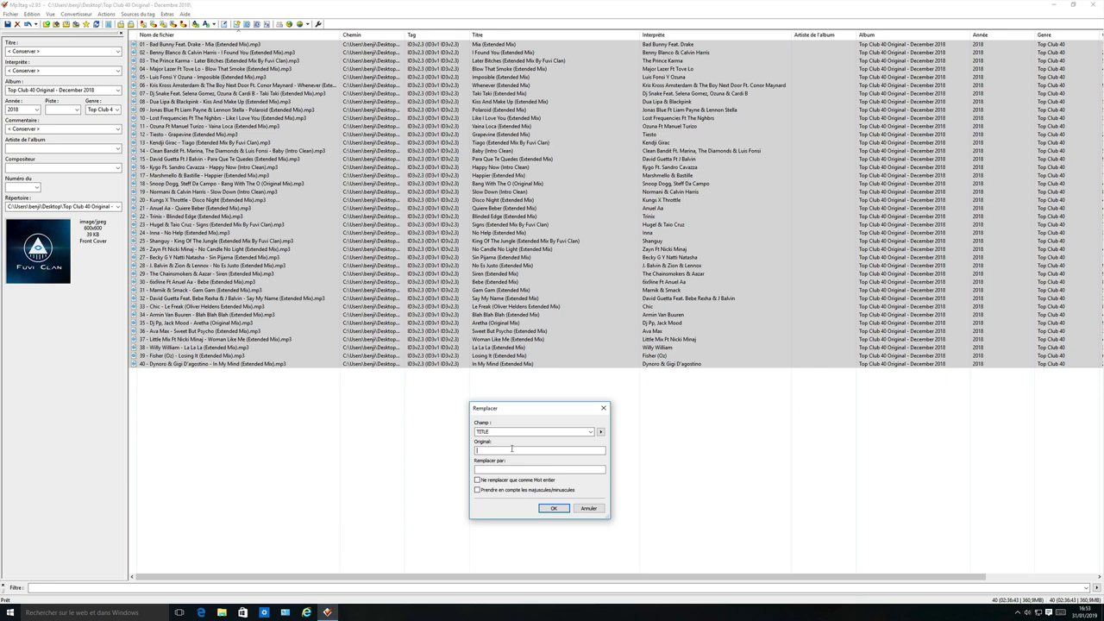
key("ctrl+v")
left_click(494, 471)
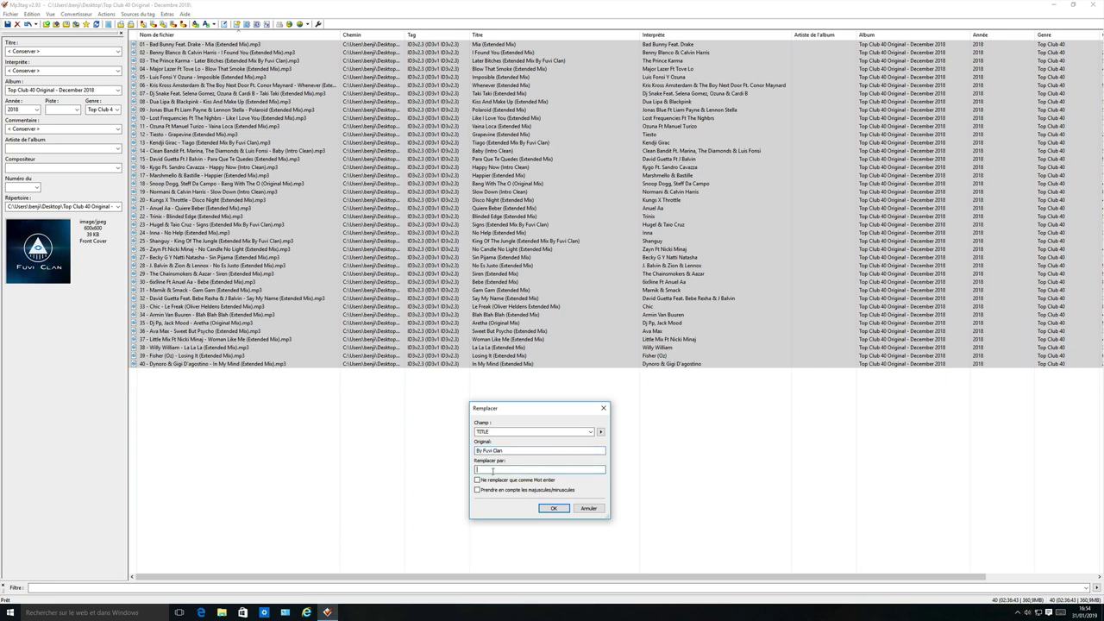
left_click(555, 509)
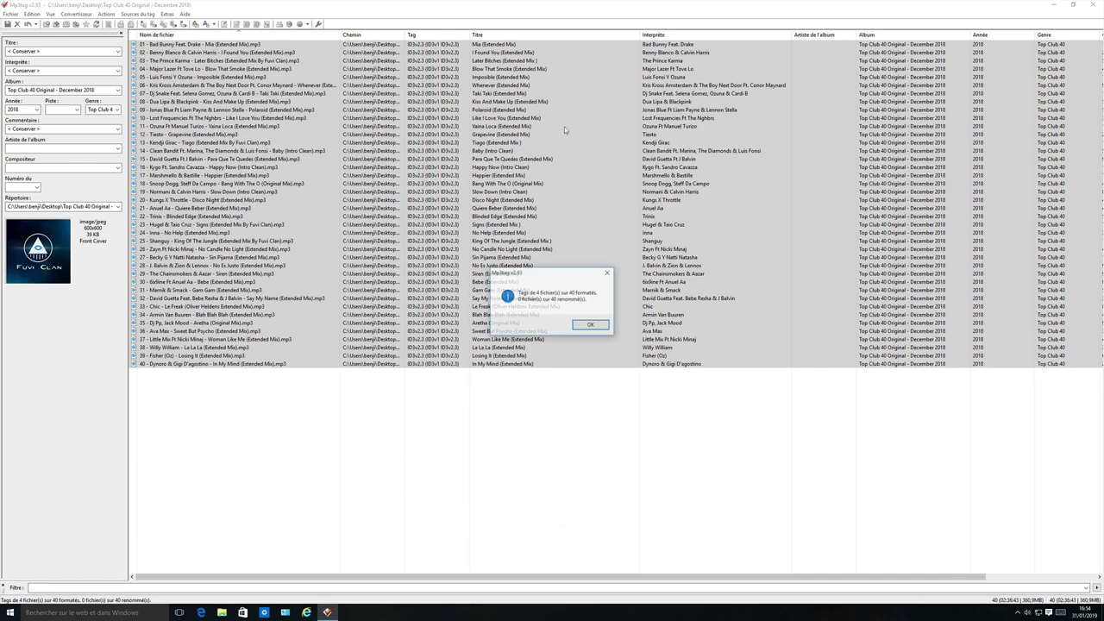
left_click(586, 328)
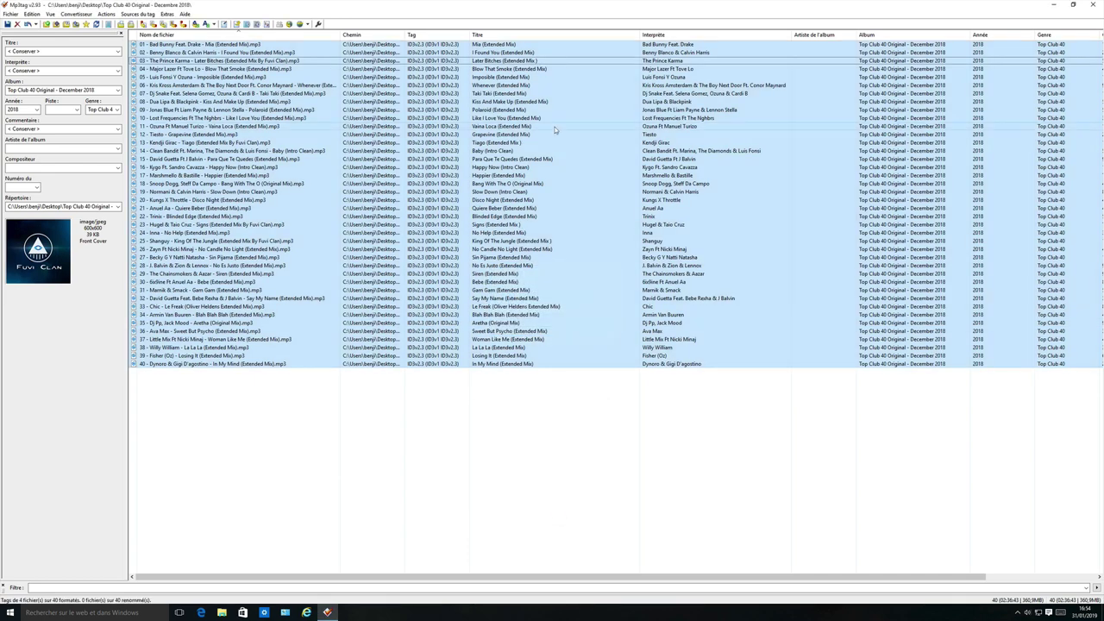
left_click(575, 440)
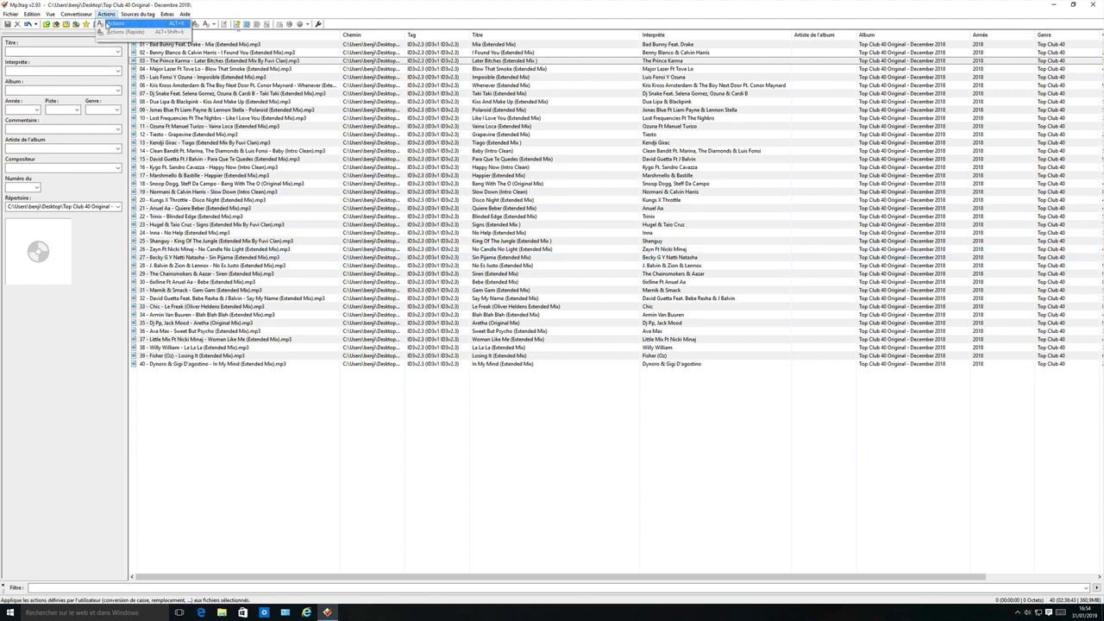
left_click(186, 233)
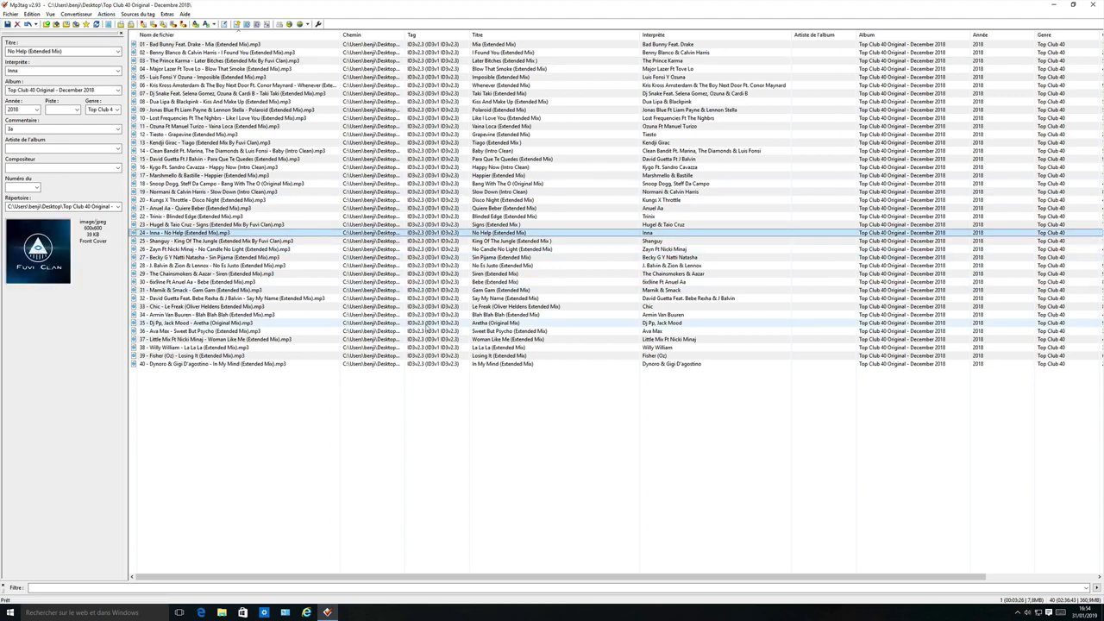
left_click(471, 456)
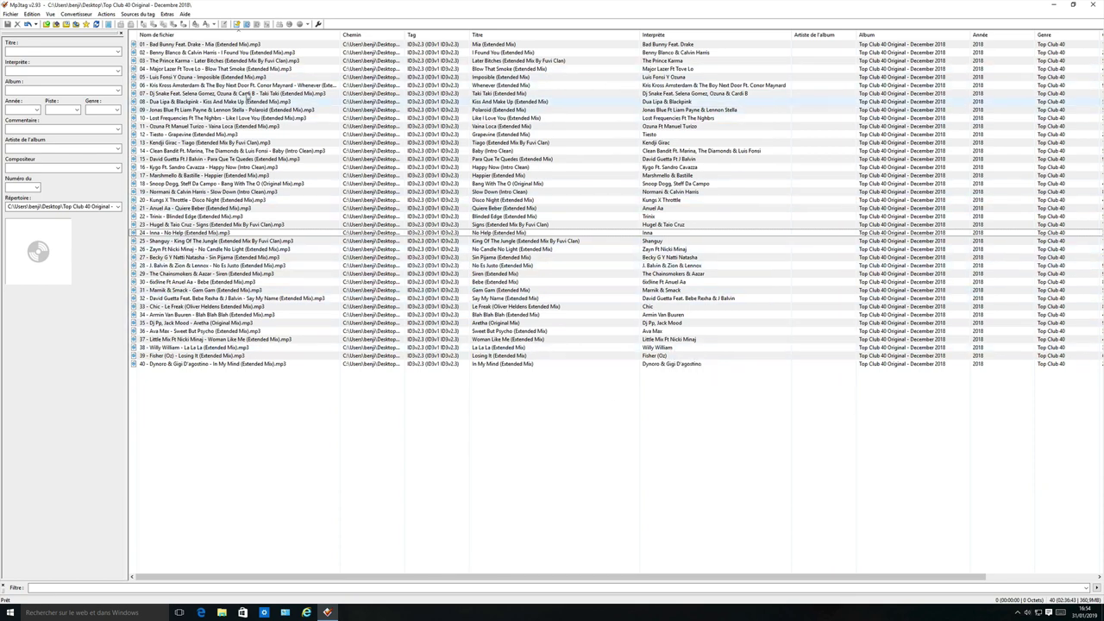
left_click(107, 15)
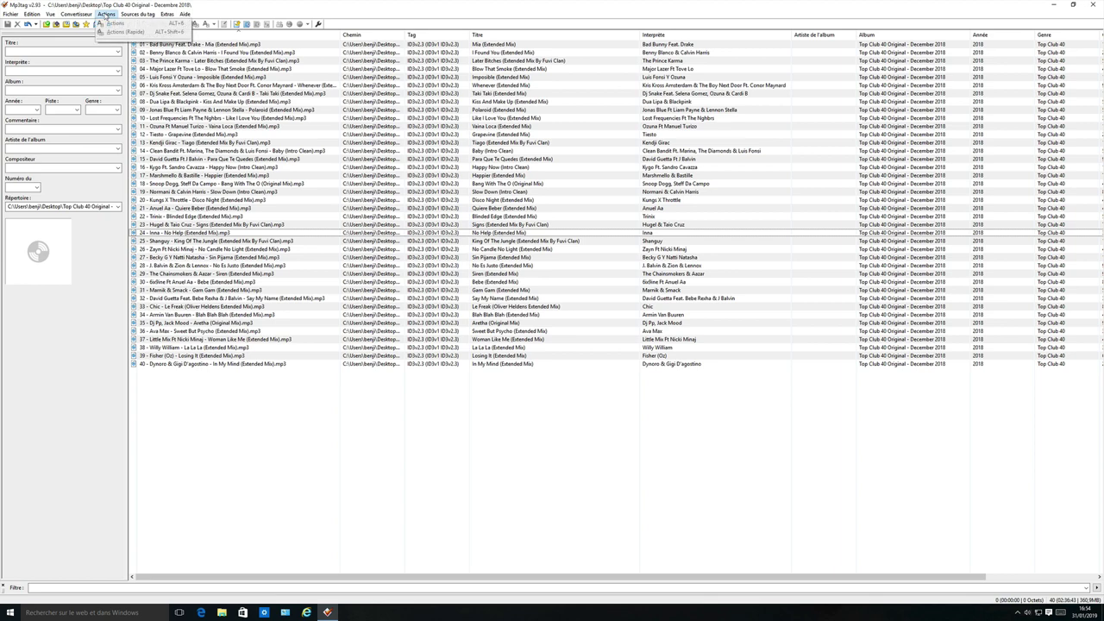
left_click(335, 233)
Step: Select all tracks and create a new action group named "By Fuvi Clan"
key("ctrl+a")
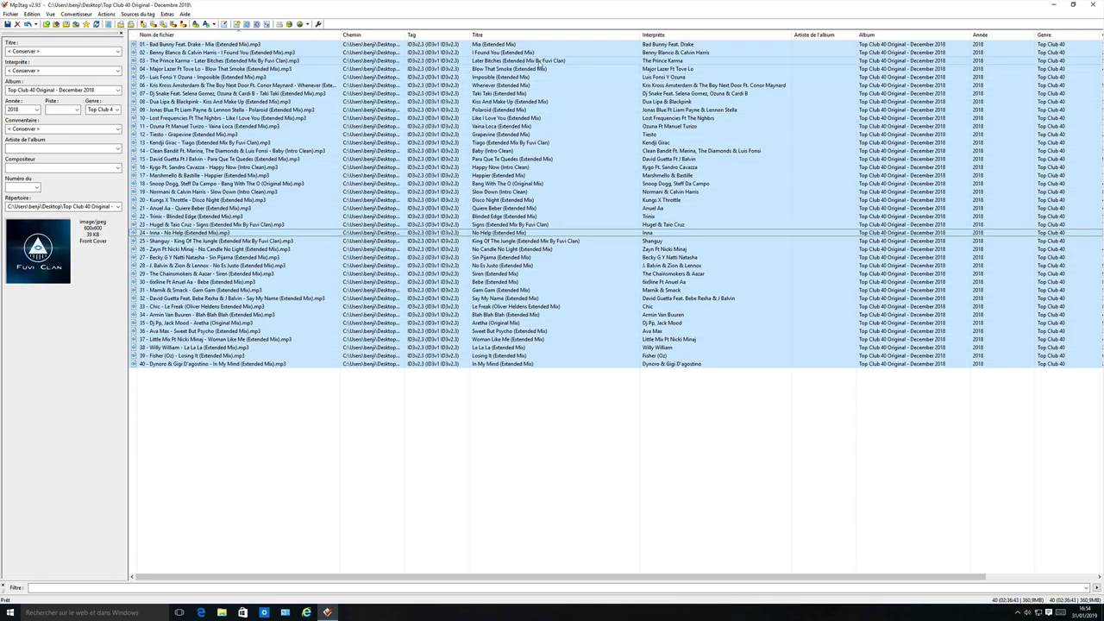
left_click(106, 14)
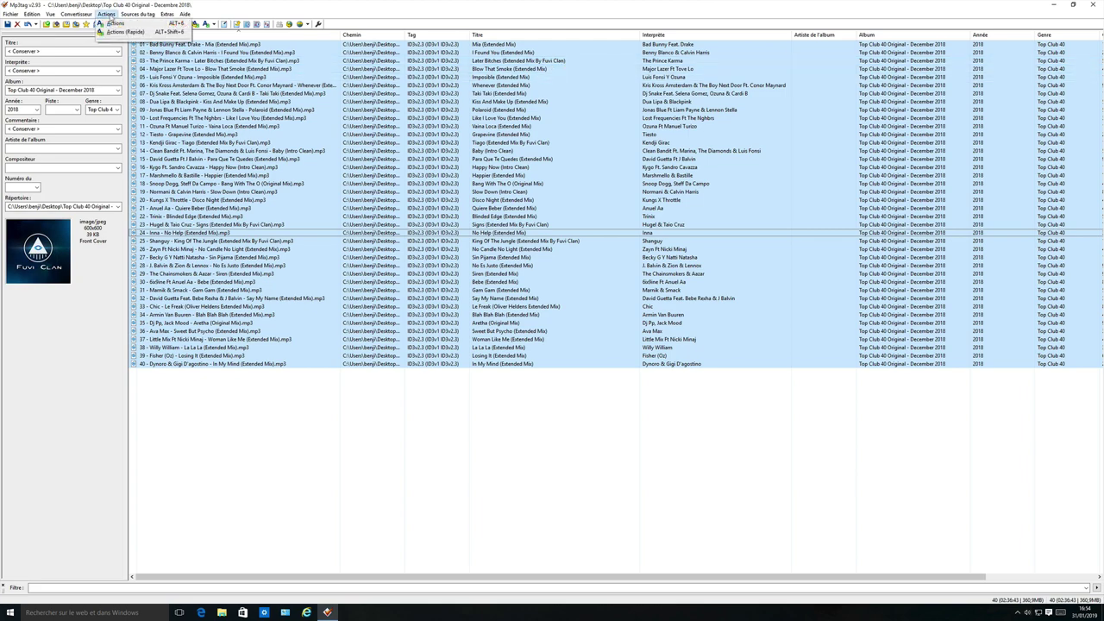
left_click(112, 22)
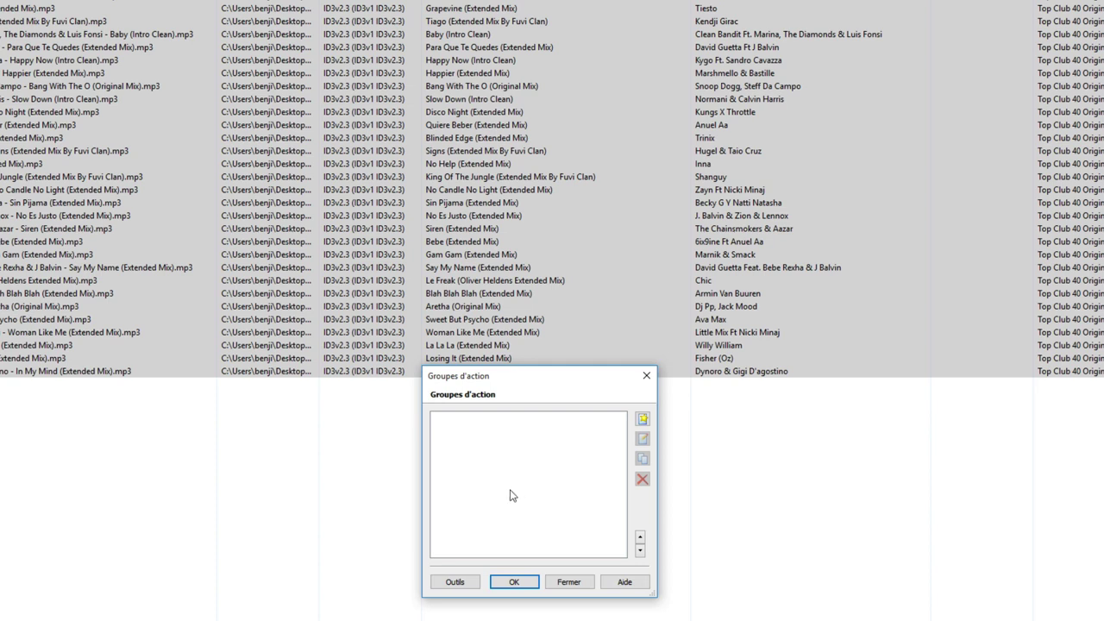
left_click(643, 421)
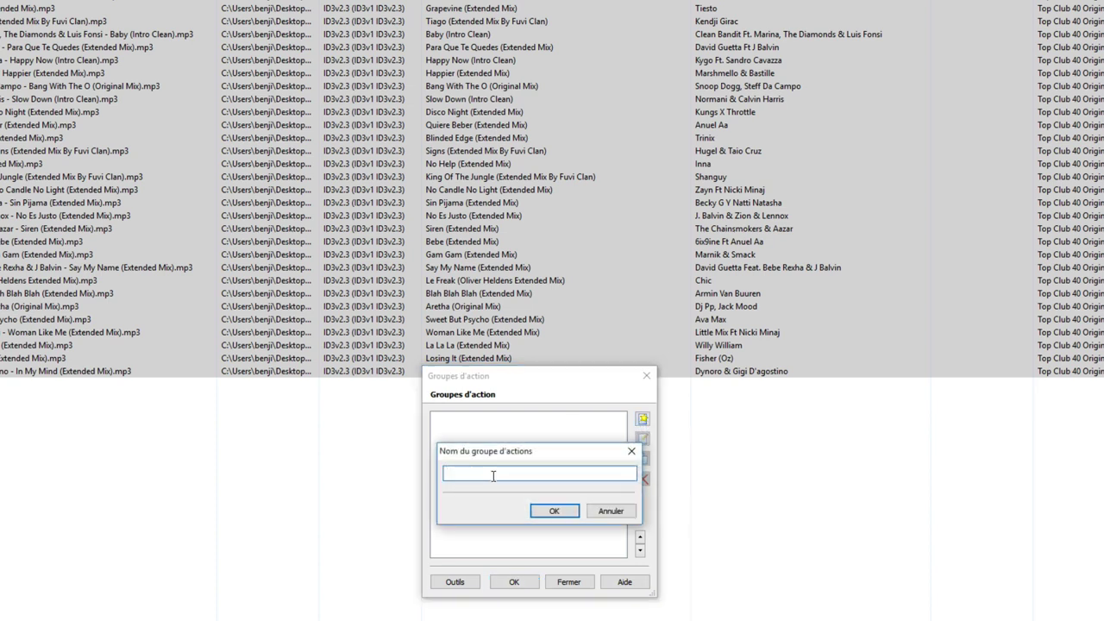
type("By Fuvi Clan")
left_click(553, 511)
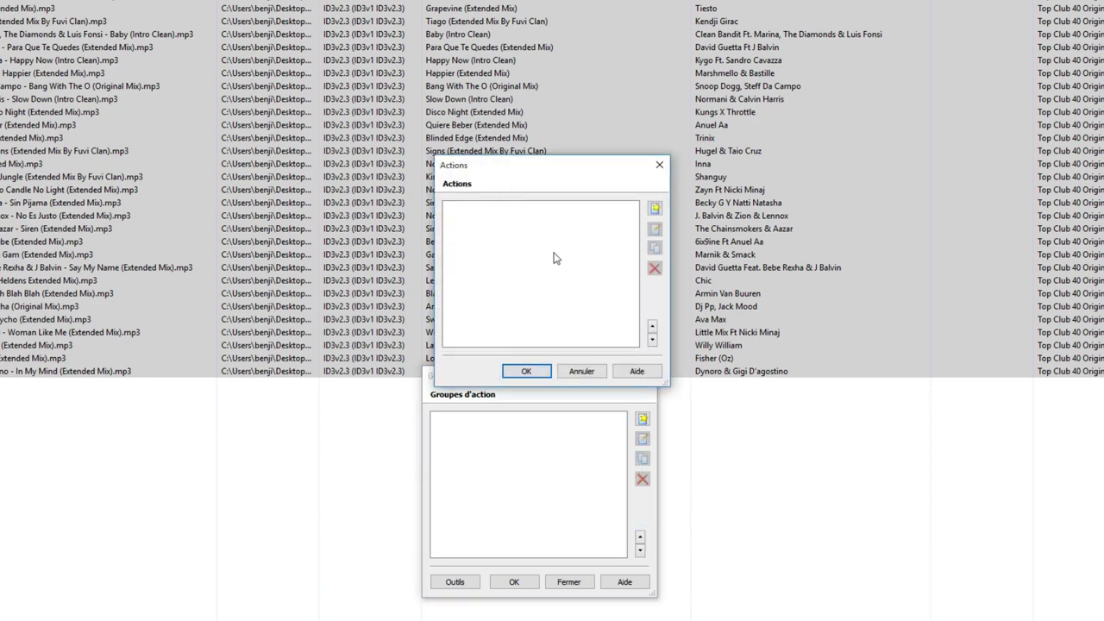
Step: Add an action of type Replace (Remplacer) to the new action group
left_click(655, 211)
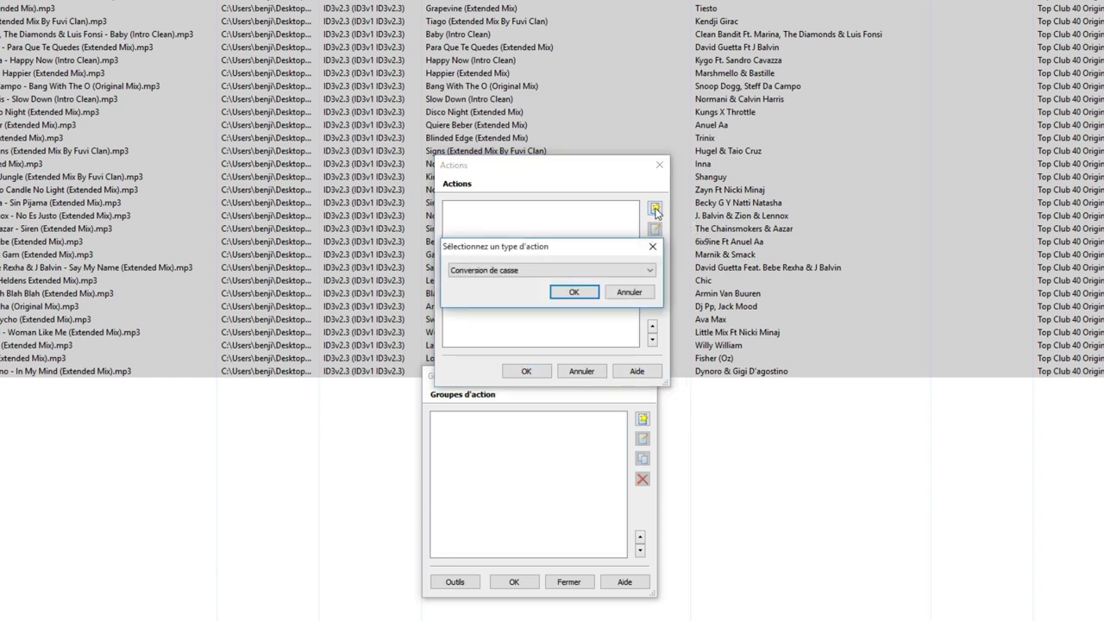
left_click(649, 272)
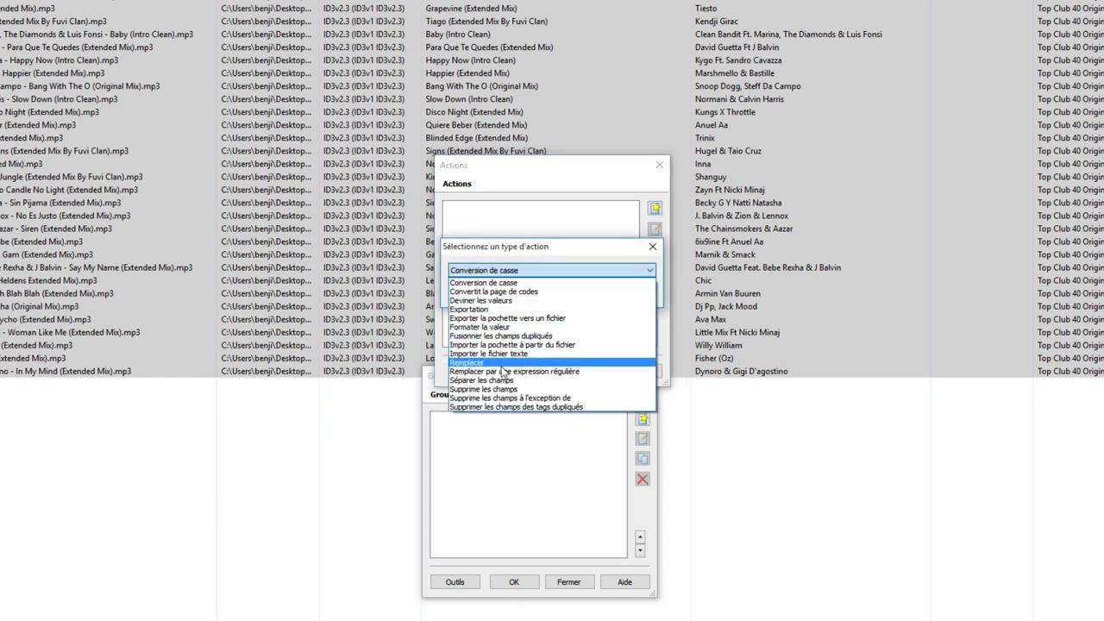
left_click(504, 363)
left_click(570, 295)
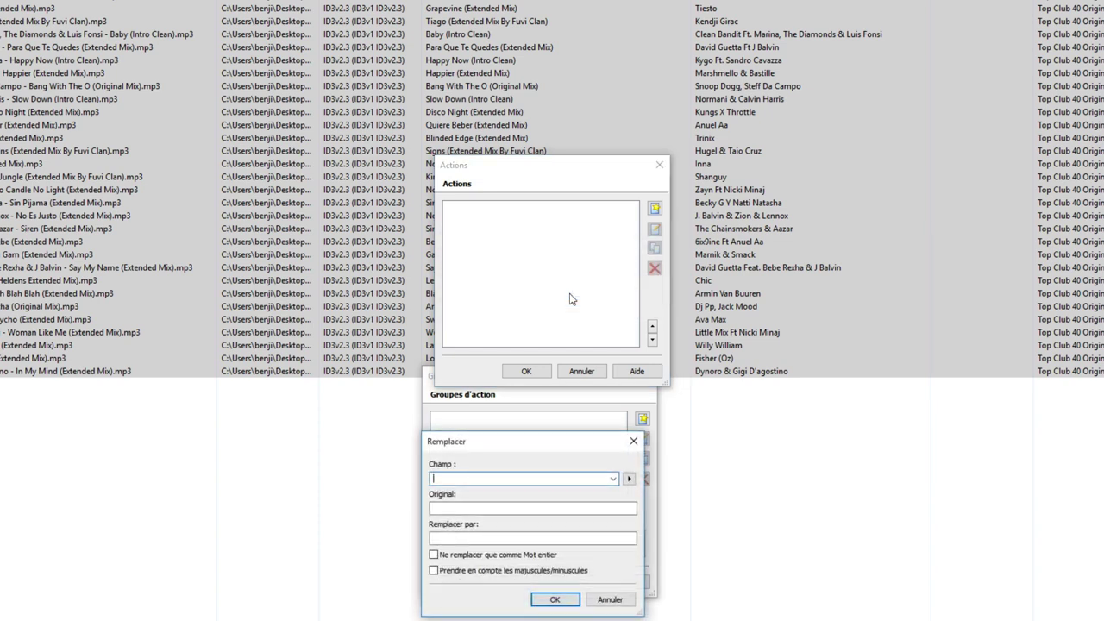
Step: Configure the action to replace "By Fuvi Clan" in the TITLE field with nothing, then save the group without running it
left_click(612, 478)
left_click_drag(609, 516, 609, 620)
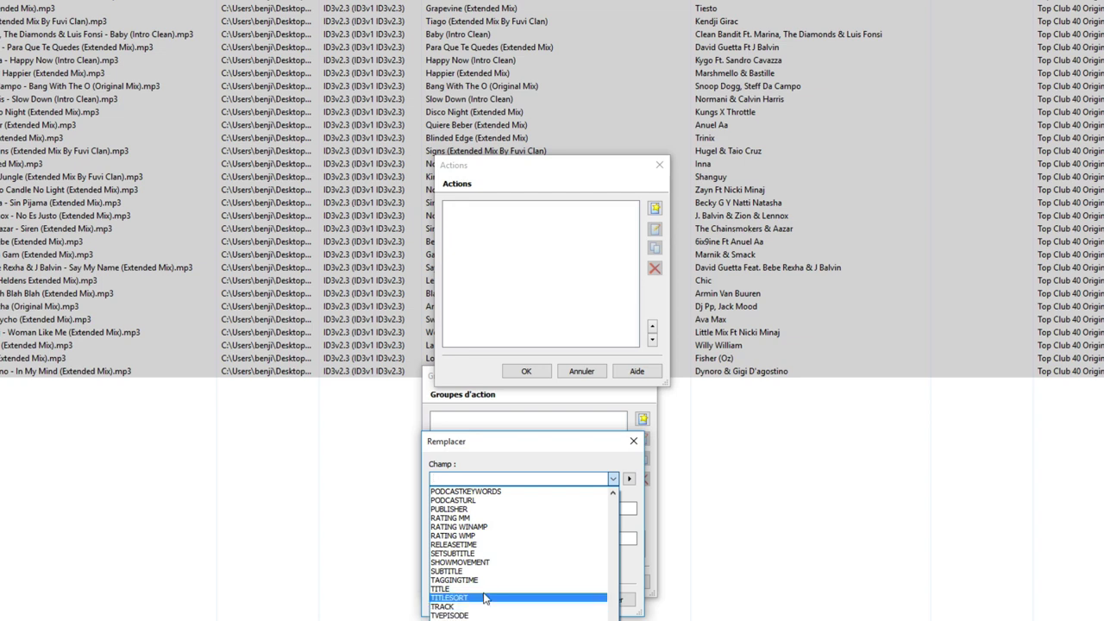
left_click(485, 589)
left_click(478, 510)
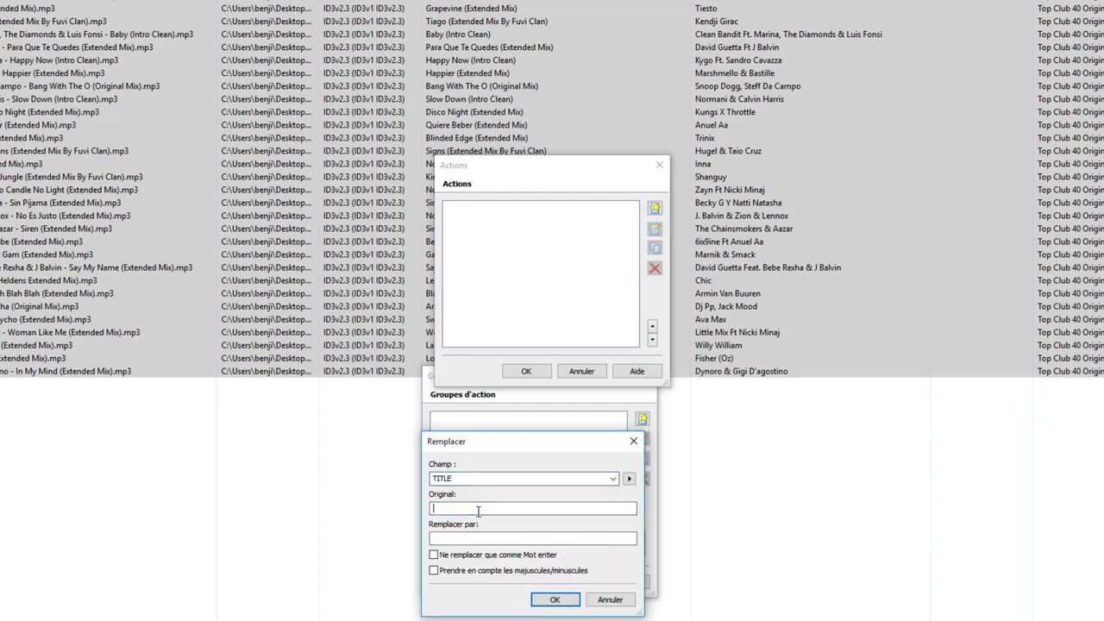
type("By Fuvi Clan")
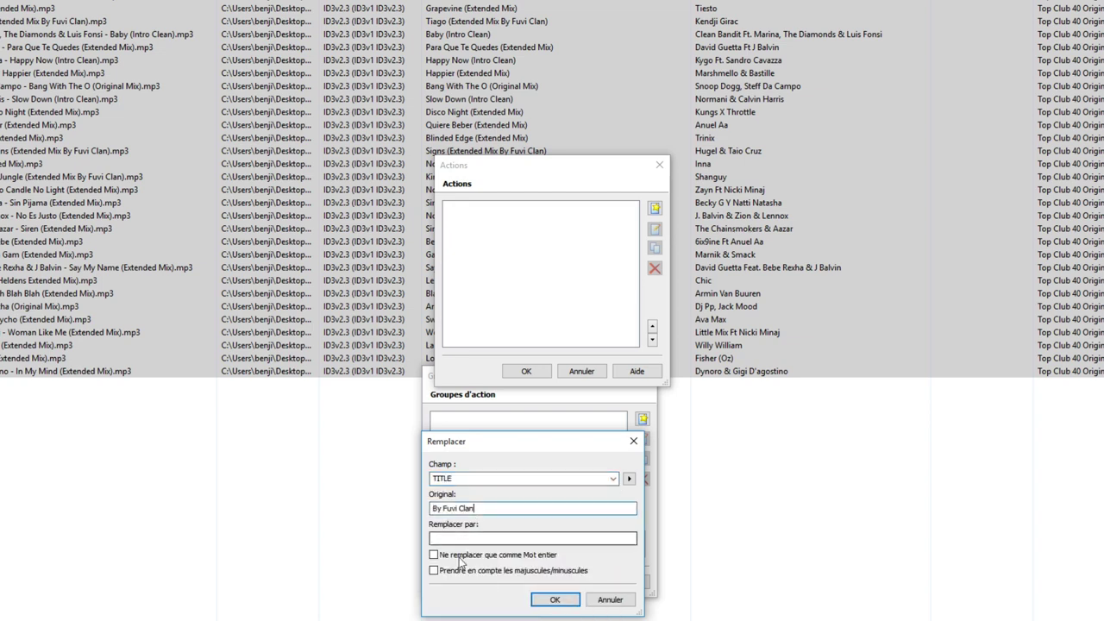
left_click(555, 601)
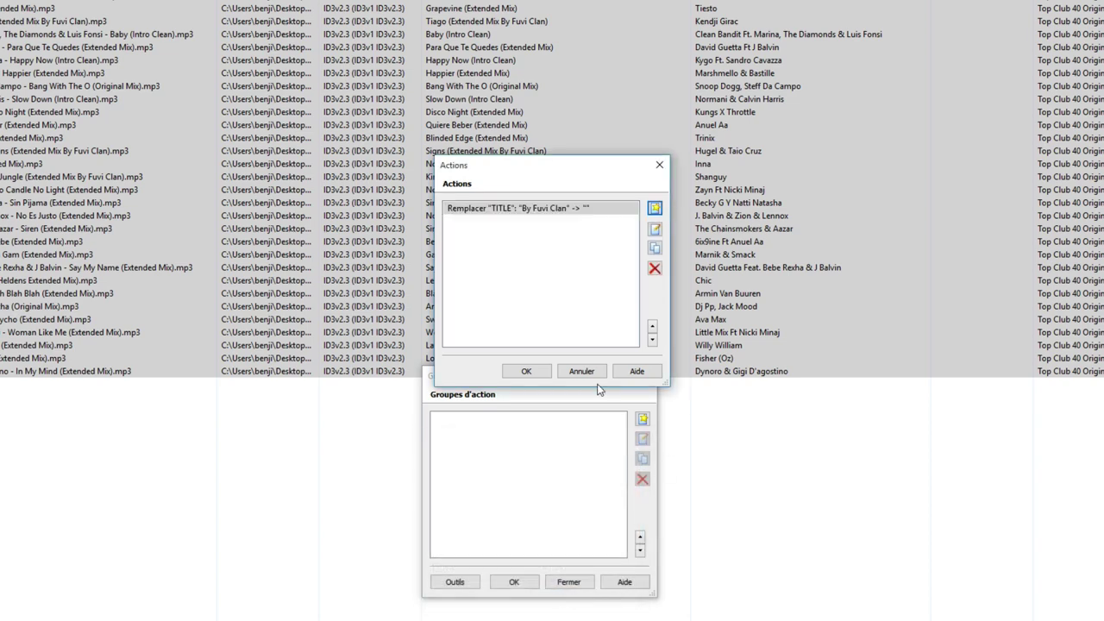
left_click(528, 372)
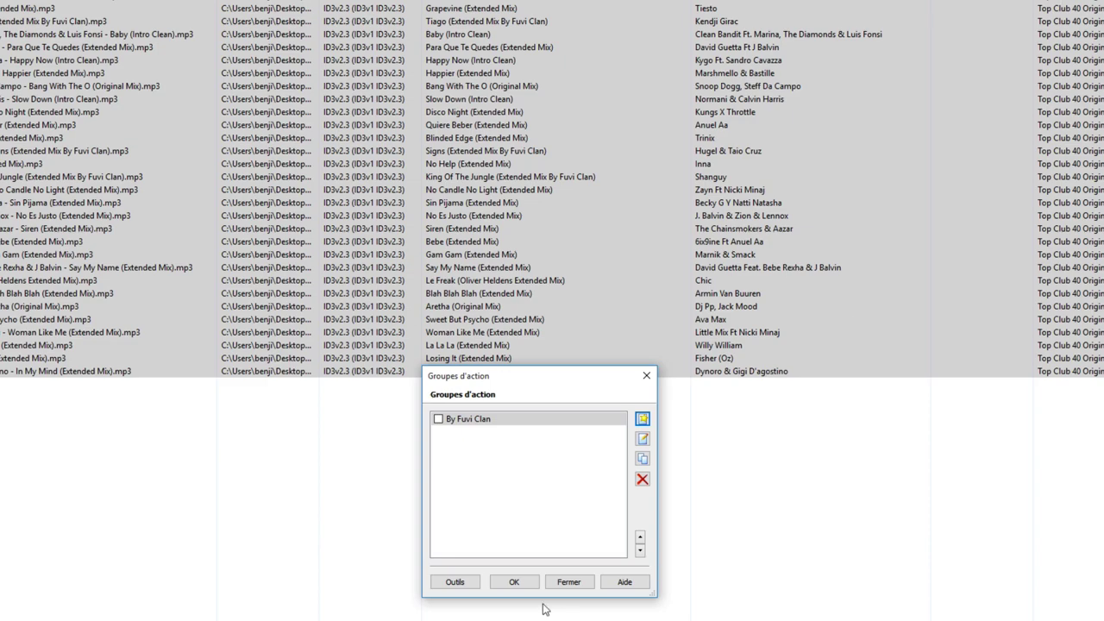
left_click(568, 582)
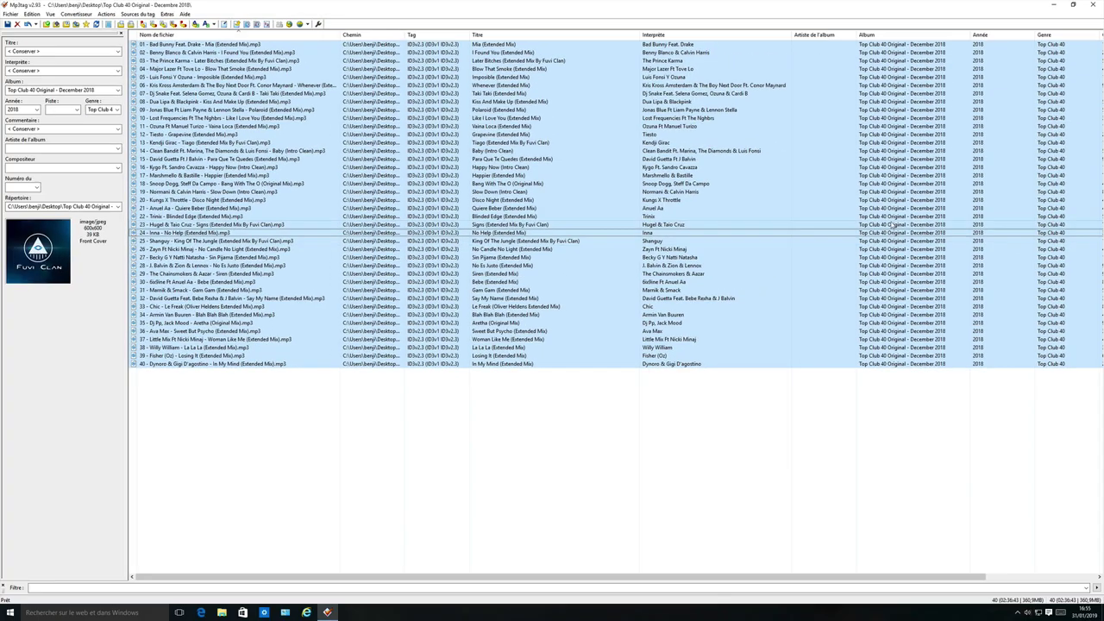
Step: Copy the album name "Top Club 40 Original - December 2018" from track 23
left_click(880, 224)
left_click(880, 225)
key("ctrl+c")
right_click(881, 225)
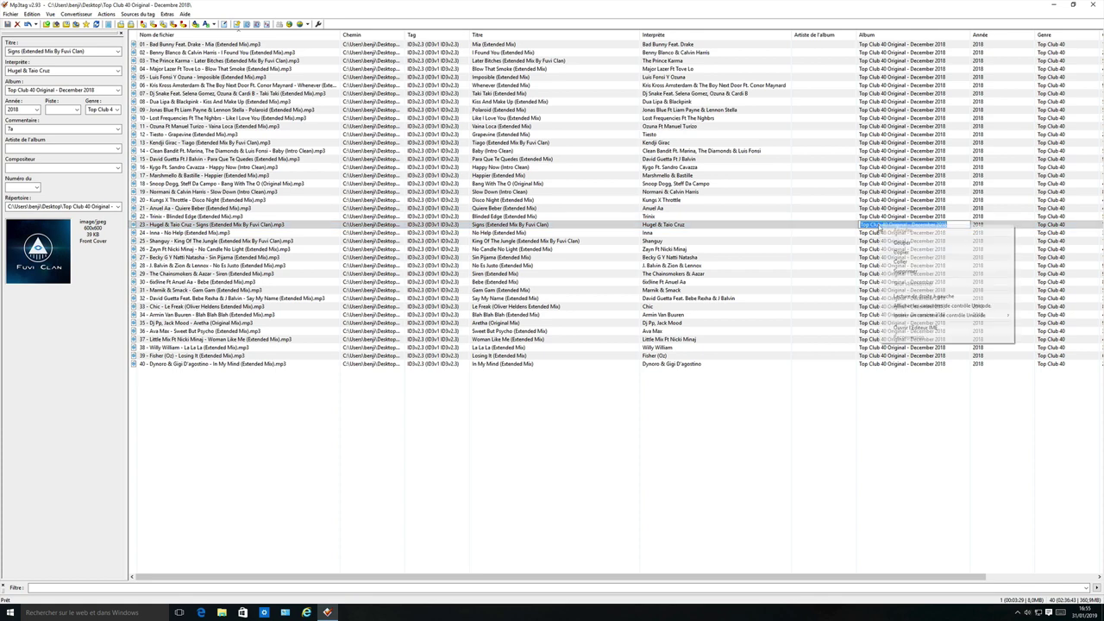
left_click(896, 251)
left_click(905, 459)
Step: With track 17 selected, create a new action group named "Top Club 40 Original - December 2018"
left_click(210, 175)
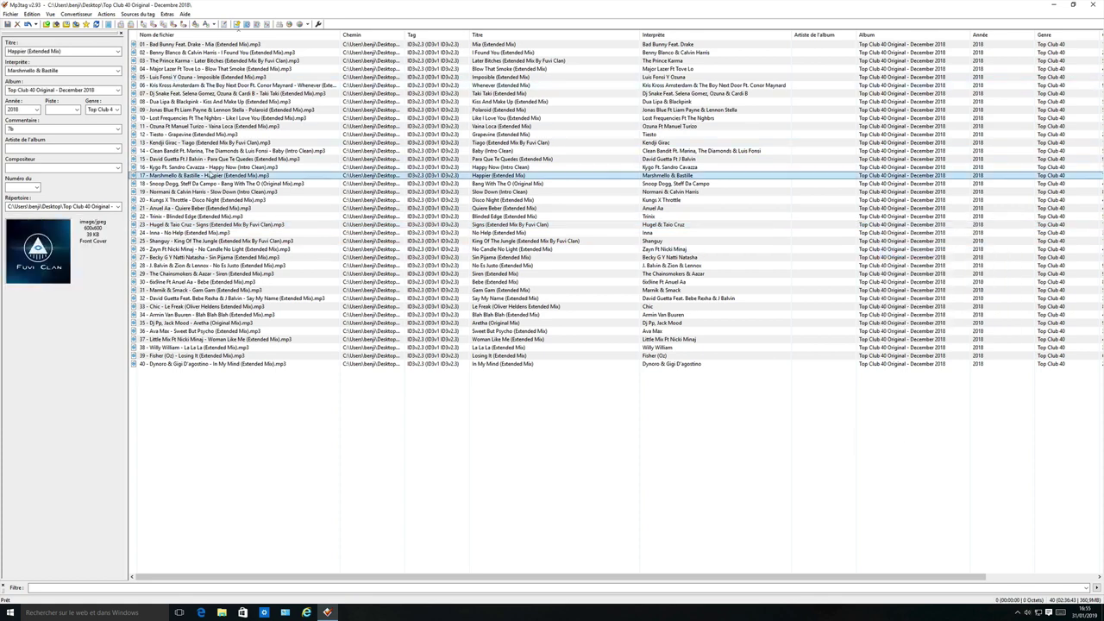
left_click(106, 13)
left_click(110, 27)
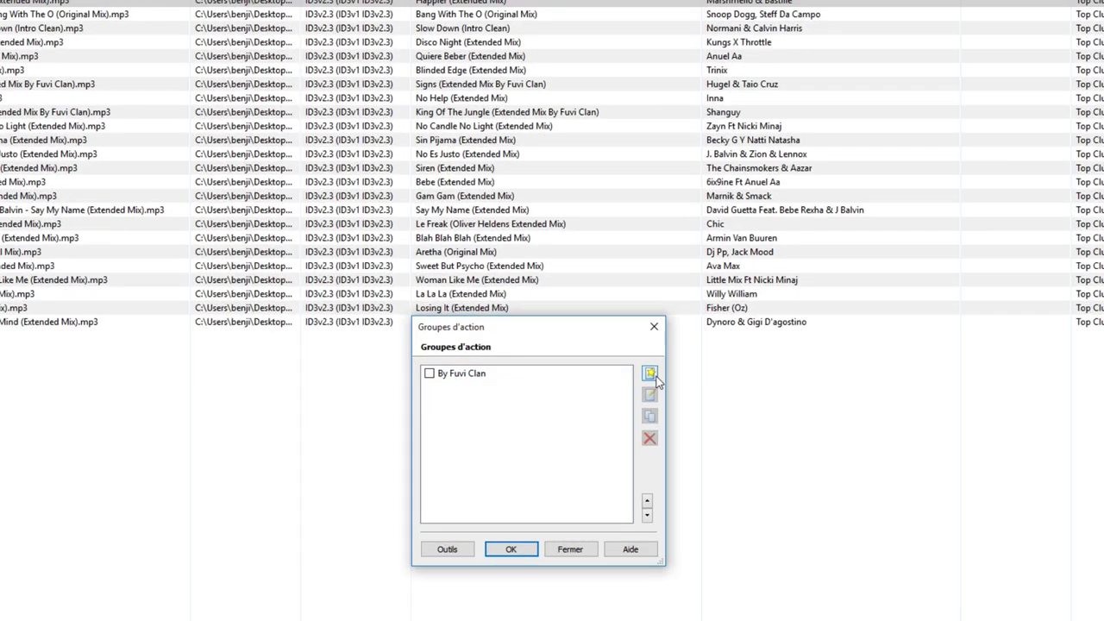
left_click(609, 394)
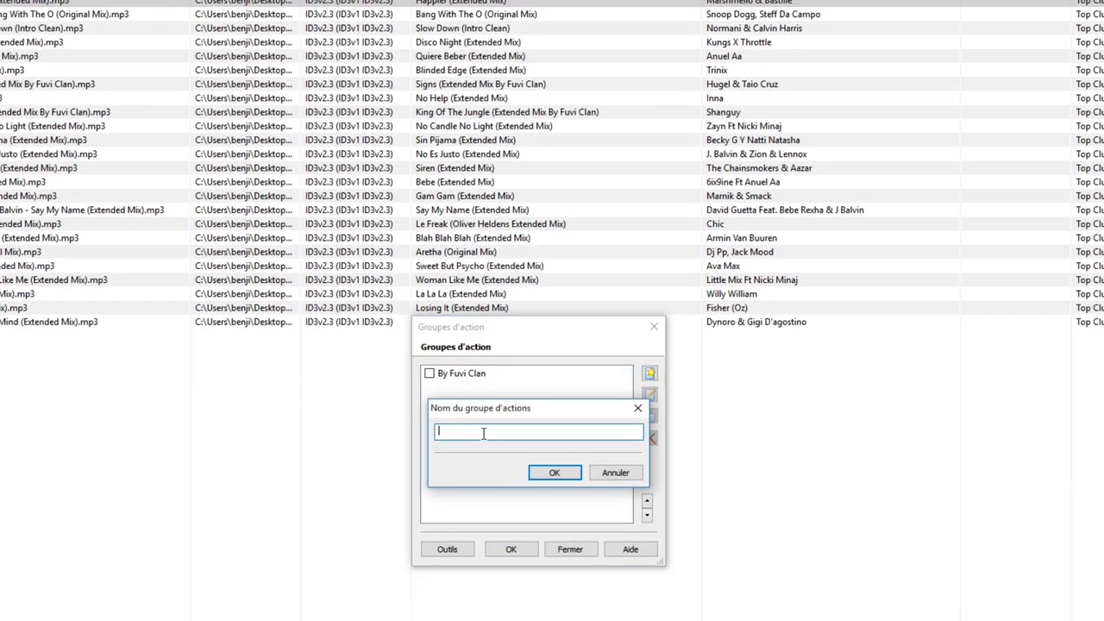
type("Top Club 90 (Original - December 2018)")
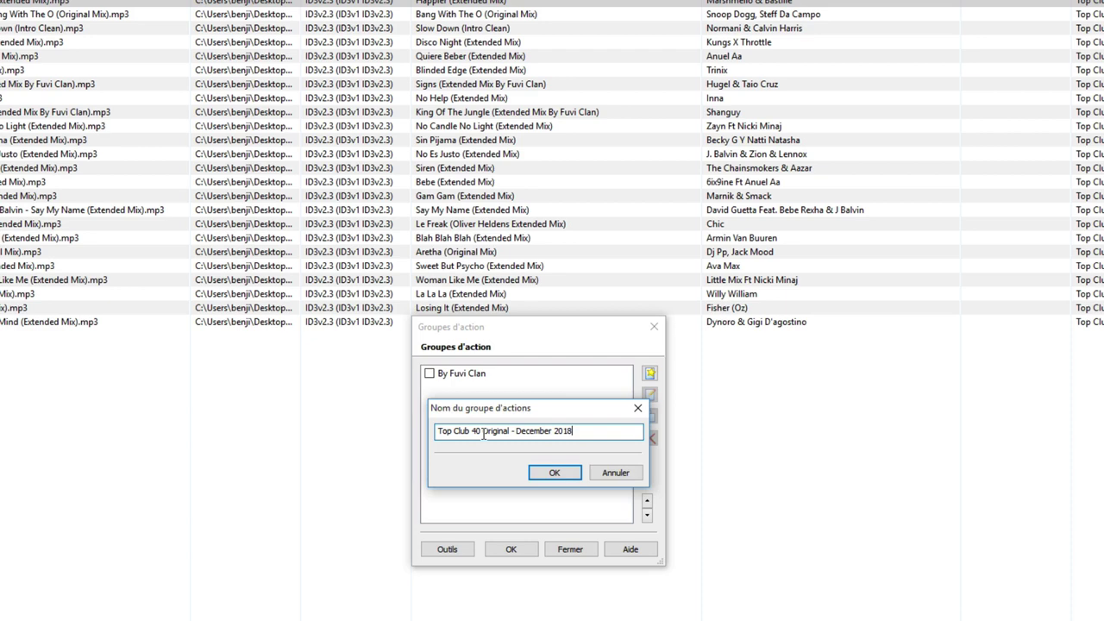
left_click(555, 473)
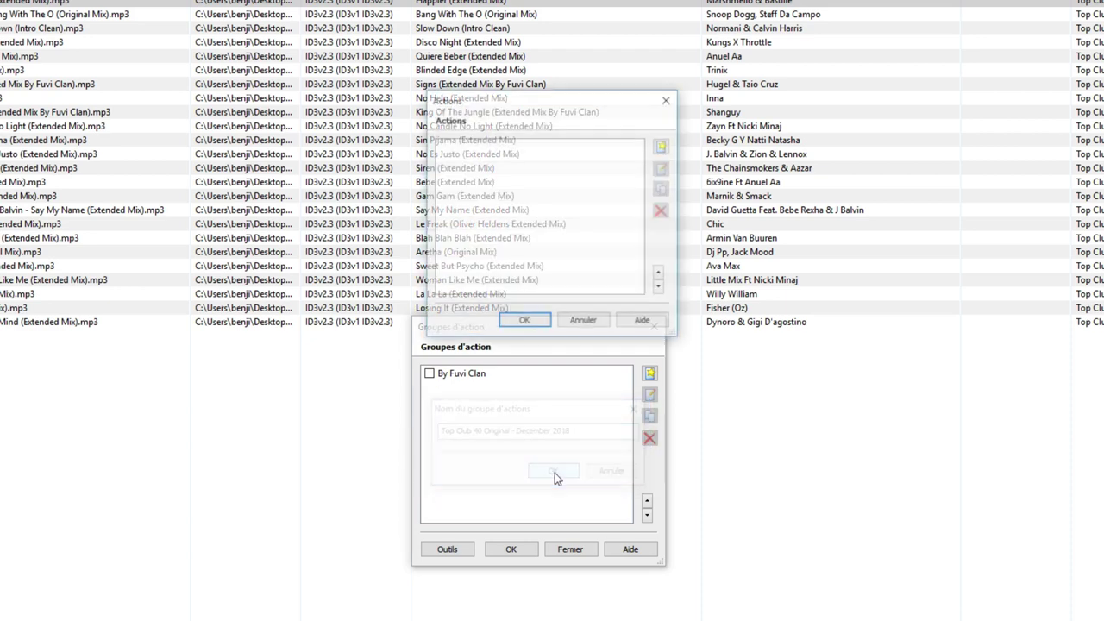
Step: Add an action of type Replace (Remplacer) to the album action group
left_click(663, 149)
left_click(549, 213)
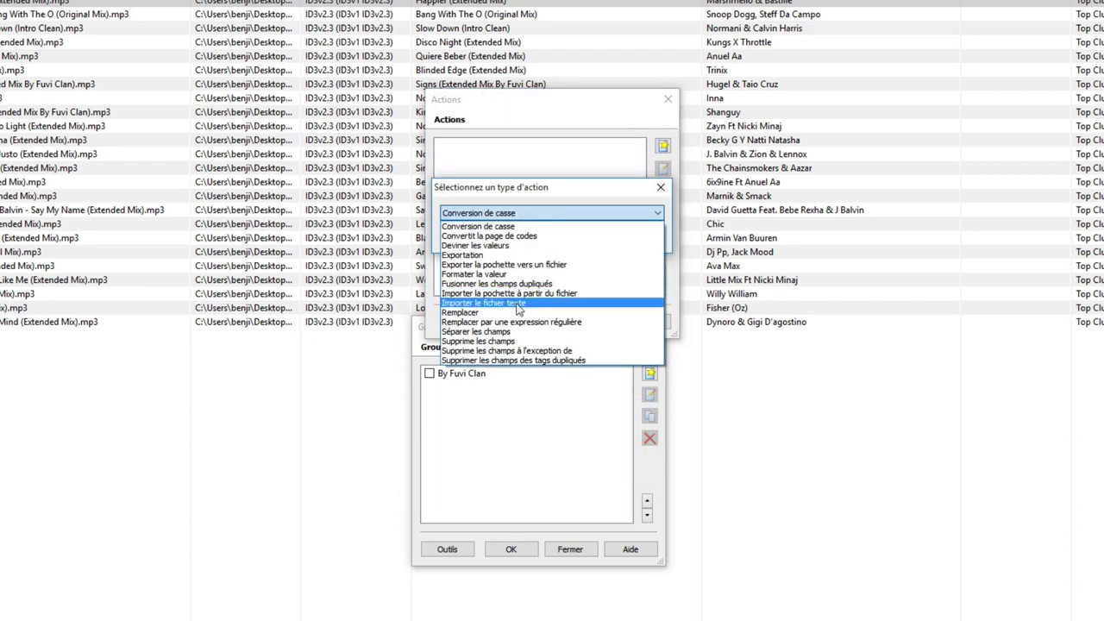
left_click(516, 312)
left_click(576, 237)
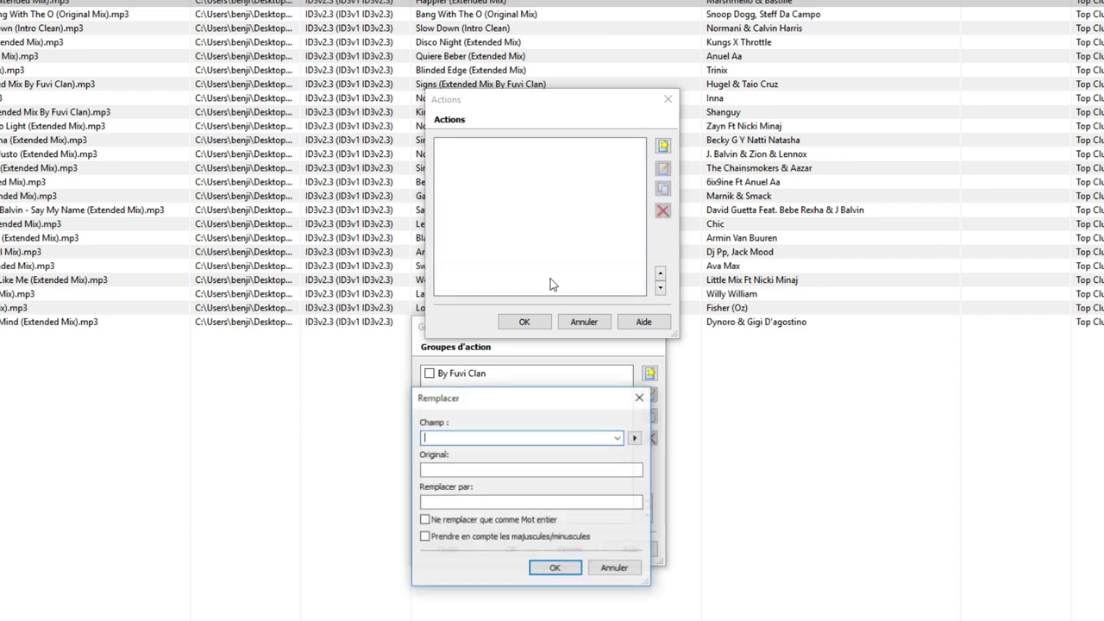
Step: Set the action's field to ALBUM and paste "Top Club 40 Original - December 2018" as both the original and replacement text
left_click(617, 438)
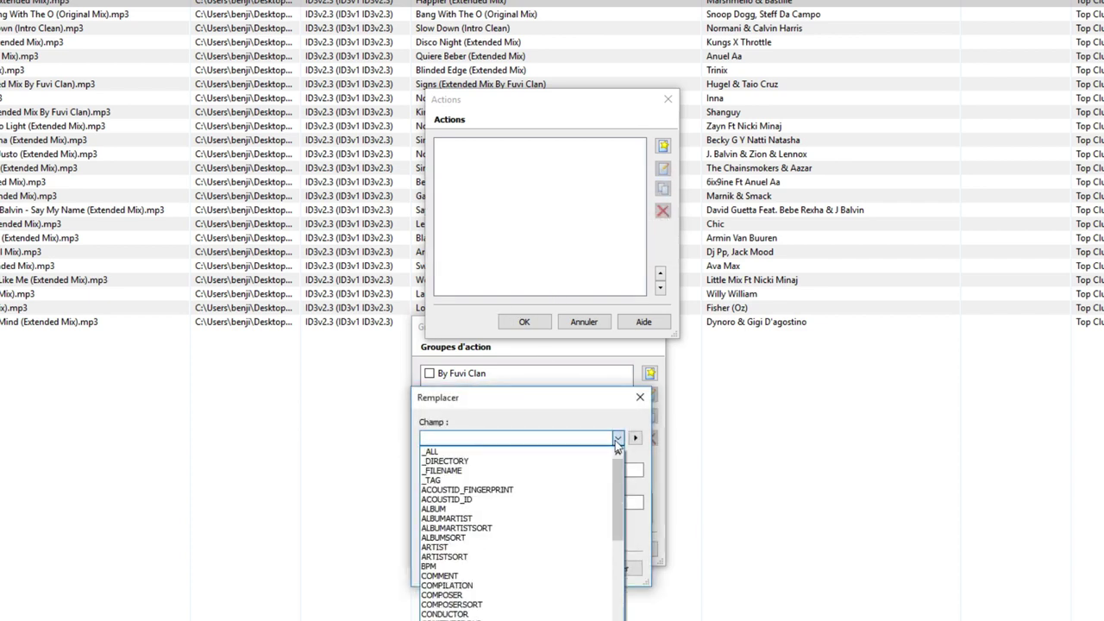
left_click(542, 509)
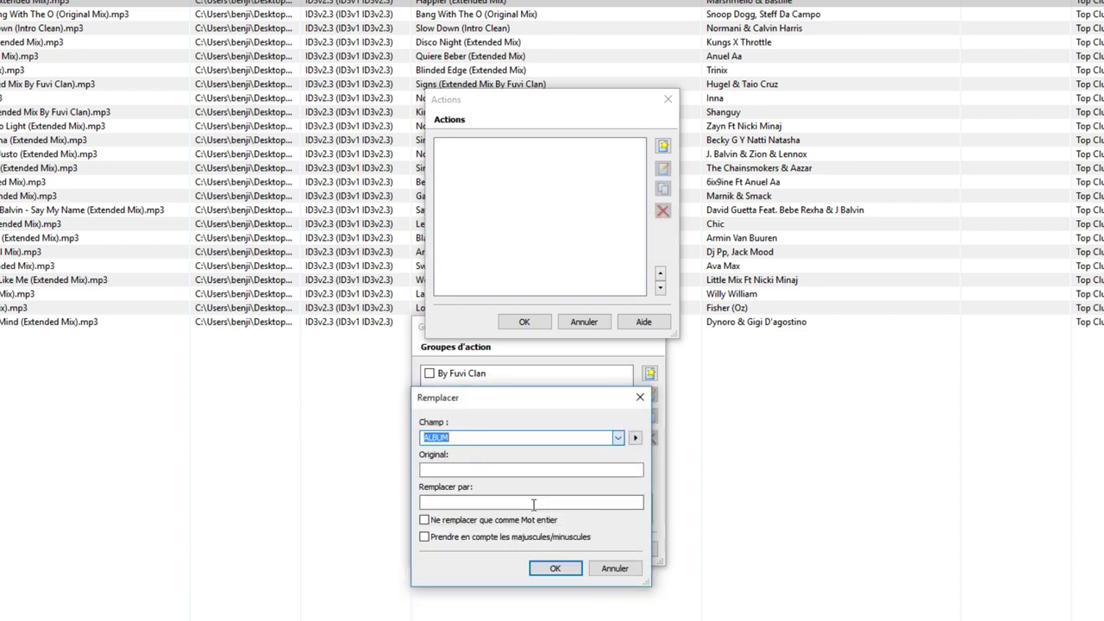
left_click(532, 471)
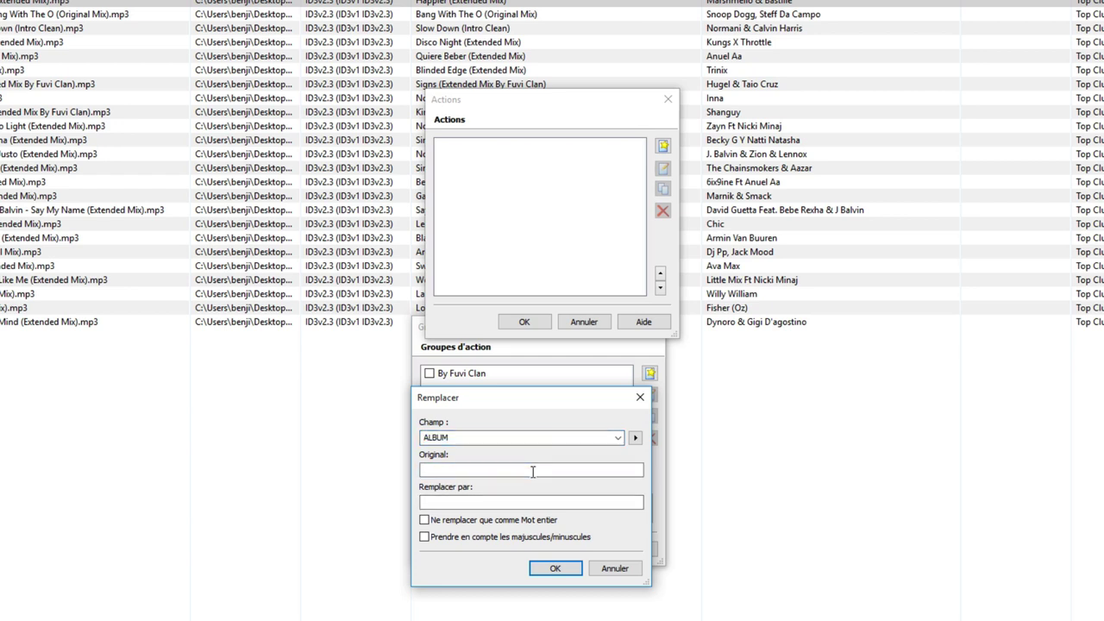
key("ctrl+v")
left_click(502, 502)
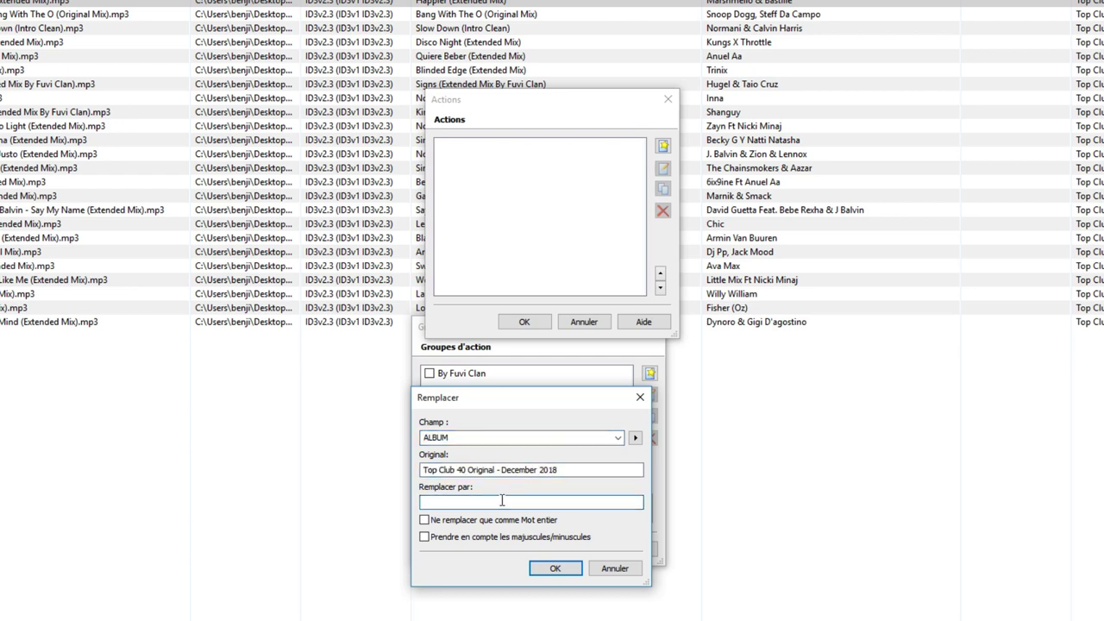
key("ctrl+v")
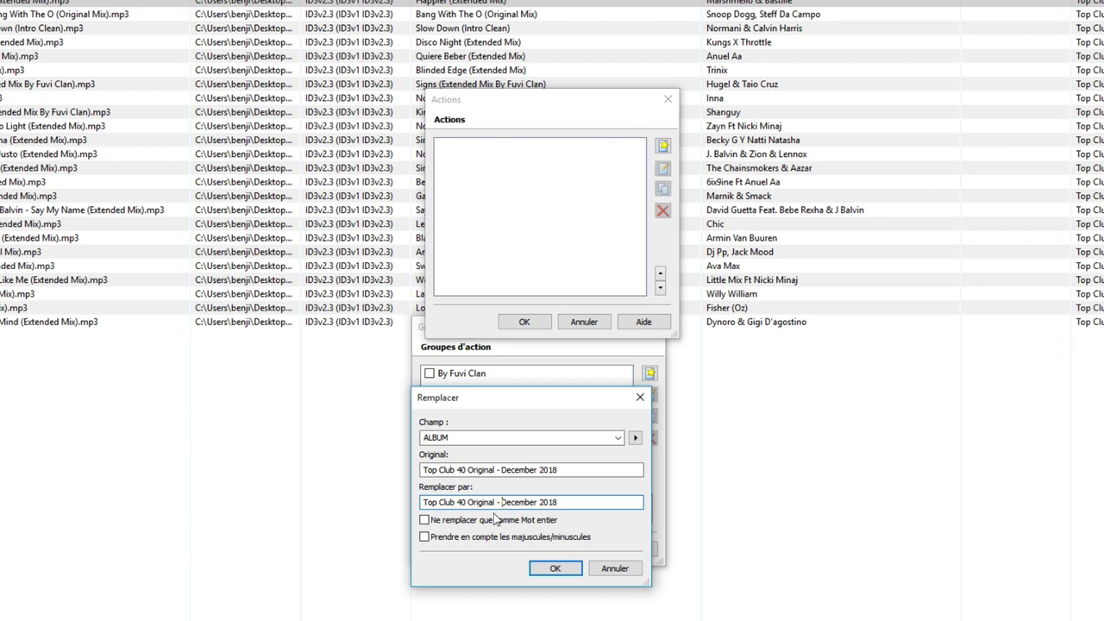
Step: Edit the replacement text to "Top Club 40 Decembre 2018", then save the action group and close the dialog without running it
key("BackSpace")
key("BackSpace")
key("BackSpace")
key("BackSpace")
key("BackSpace")
key("BackSpace")
key("BackSpace")
key("BackSpace")
key("BackSpace")
key("BackSpace")
key("BackSpace")
double_click(503, 503)
left_click(502, 502)
key("BackSpace")
key("BackSpace")
key("Delete")
type("re")
left_click(554, 568)
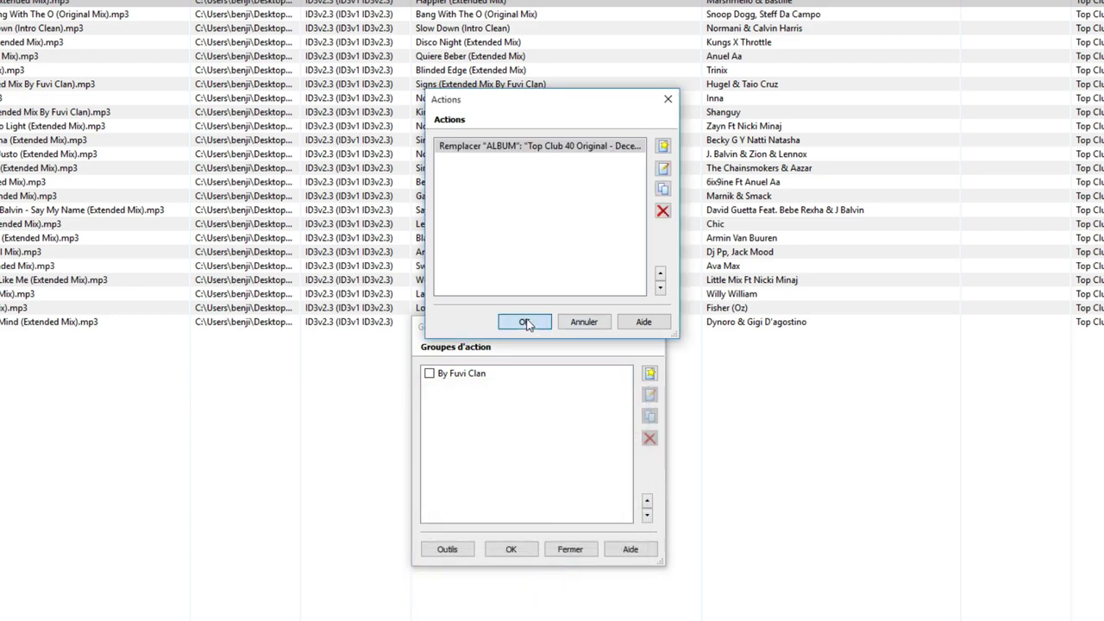
left_click(527, 323)
left_click(570, 552)
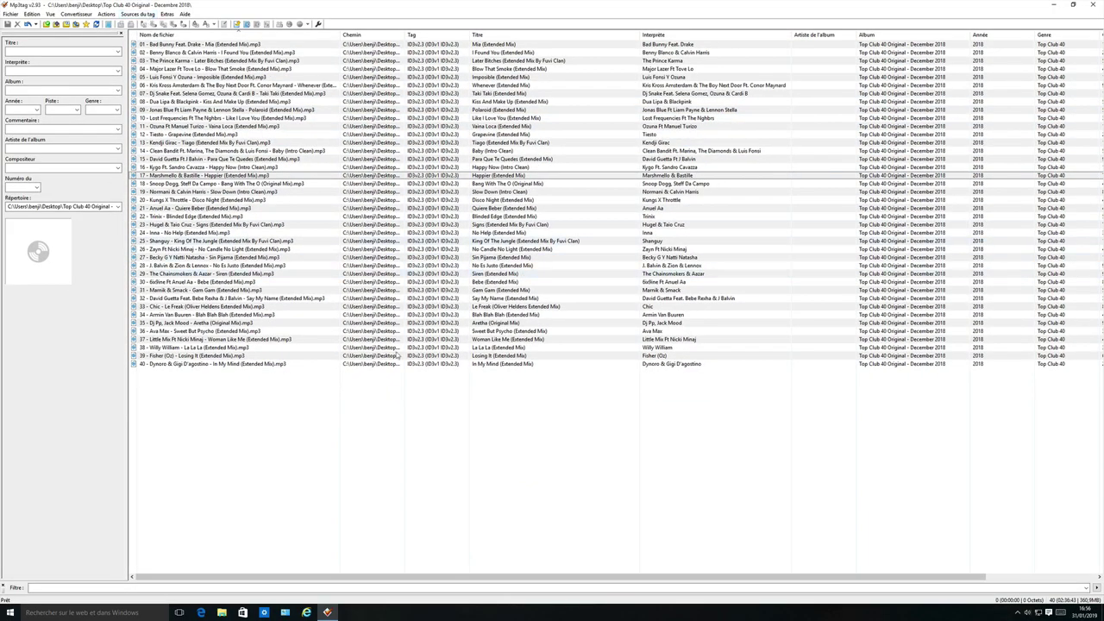
Step: Run the "By Fuvi Clan" and "Top Club 40 Original - December 2018" action groups on all tracks, dismiss the summary and clear the selection
left_click(257, 364)
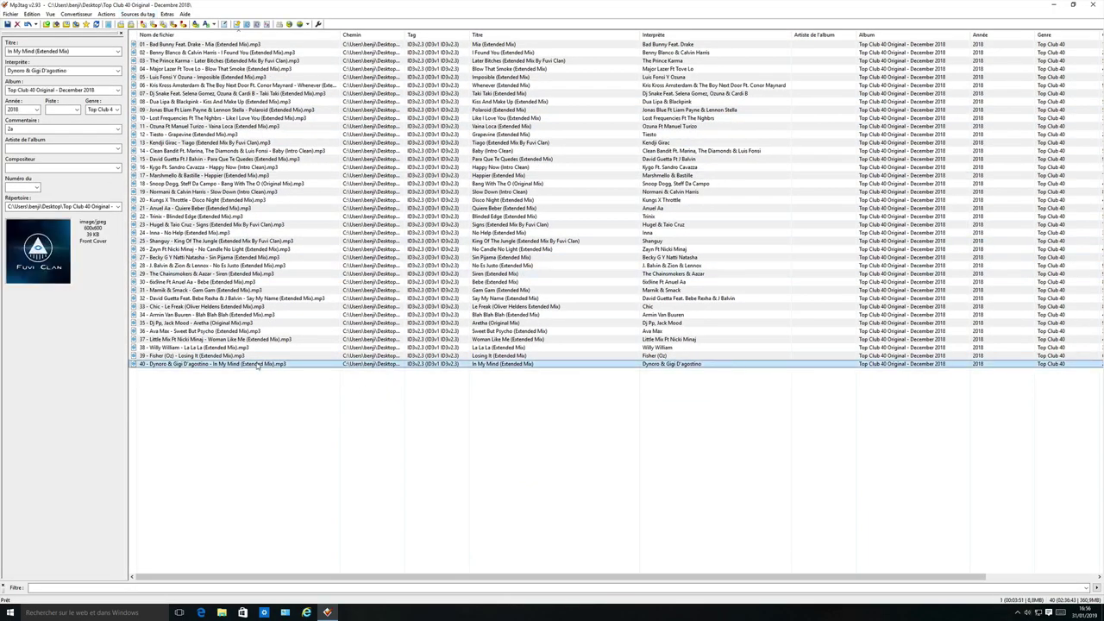
key("ctrl+a")
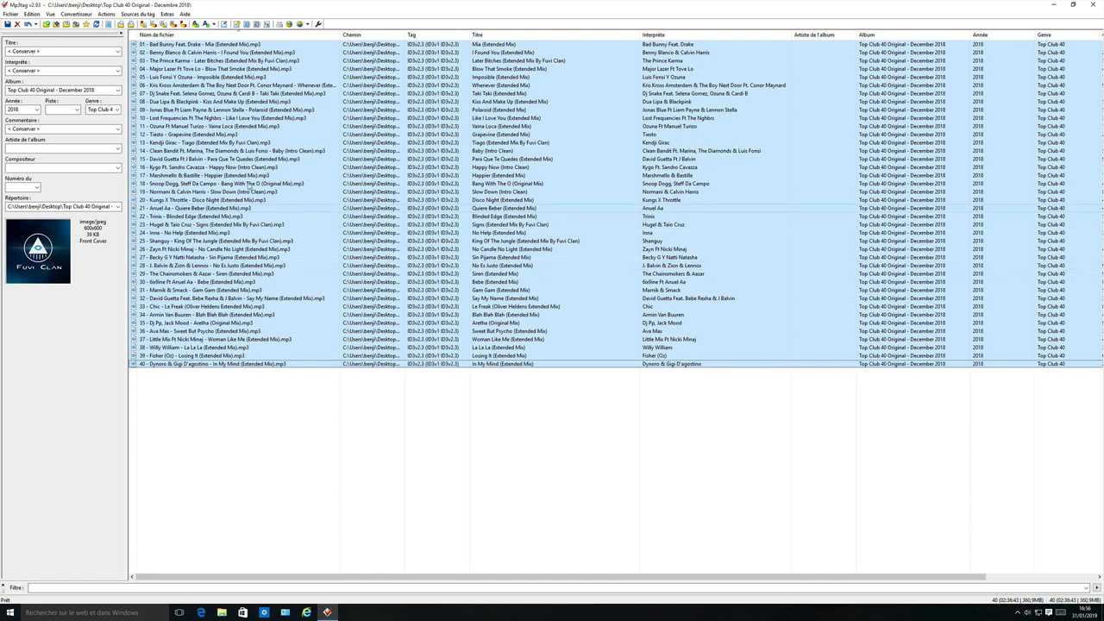
left_click(106, 14)
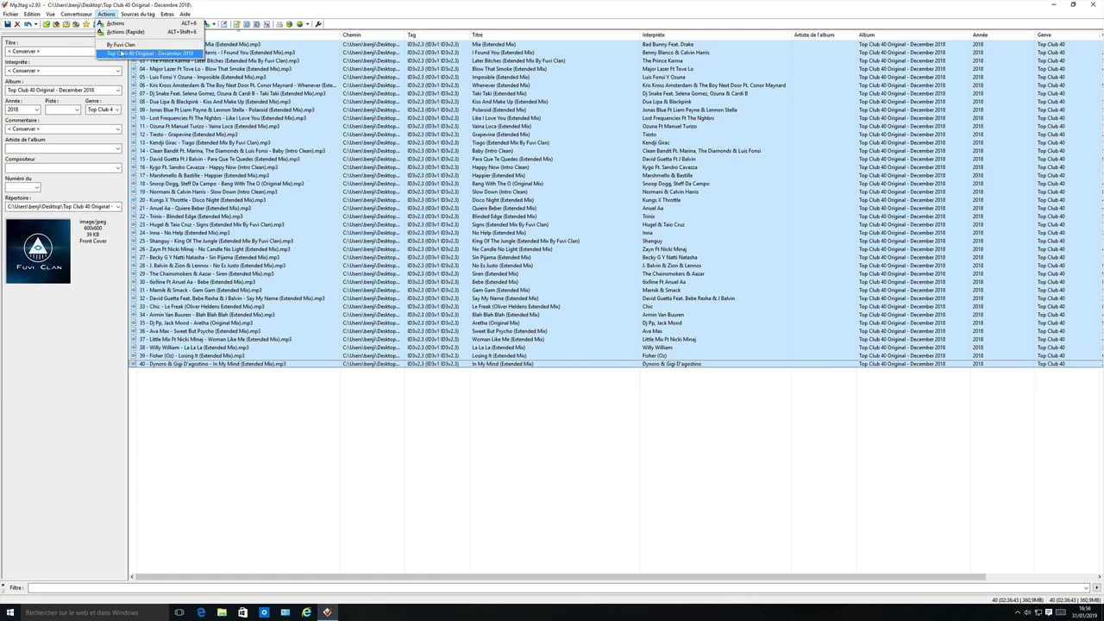
left_click(116, 24)
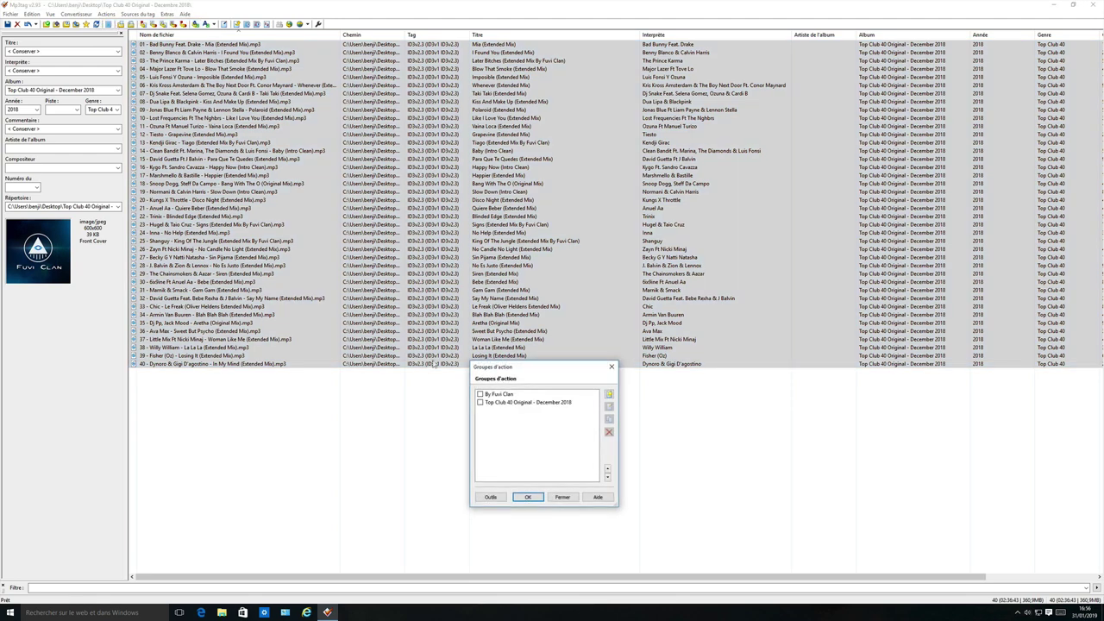
left_click(482, 394)
left_click(527, 498)
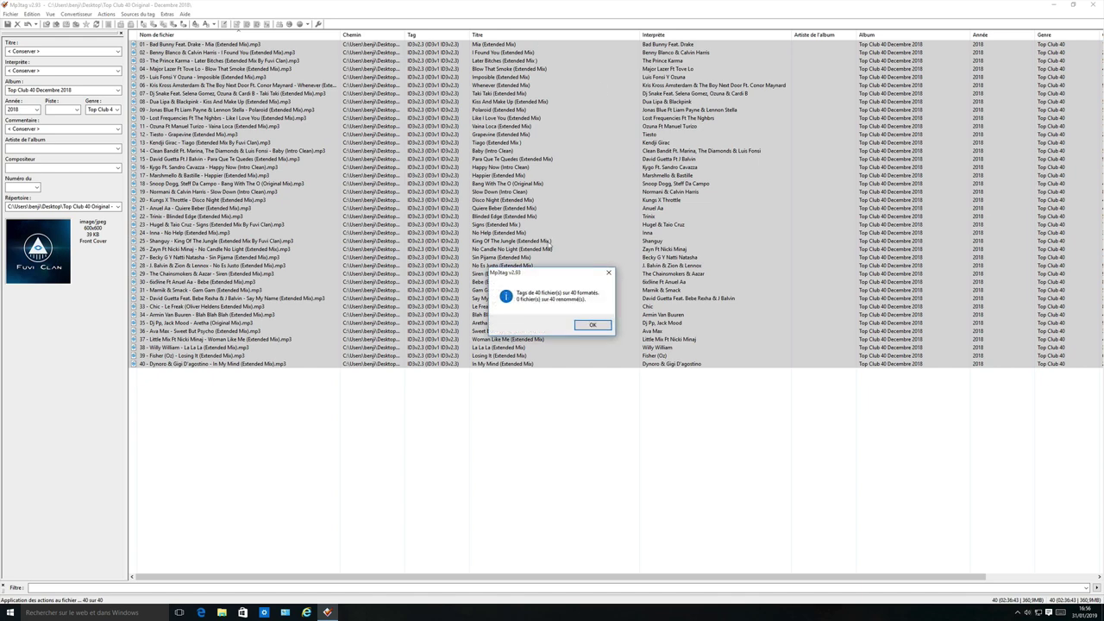
left_click(592, 325)
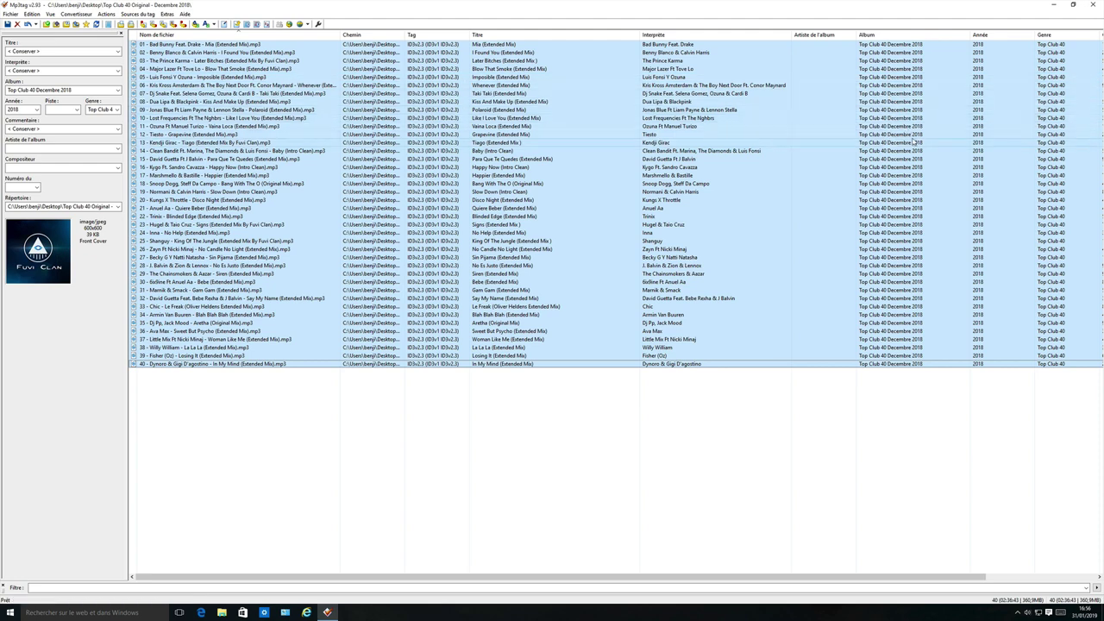
left_click(564, 435)
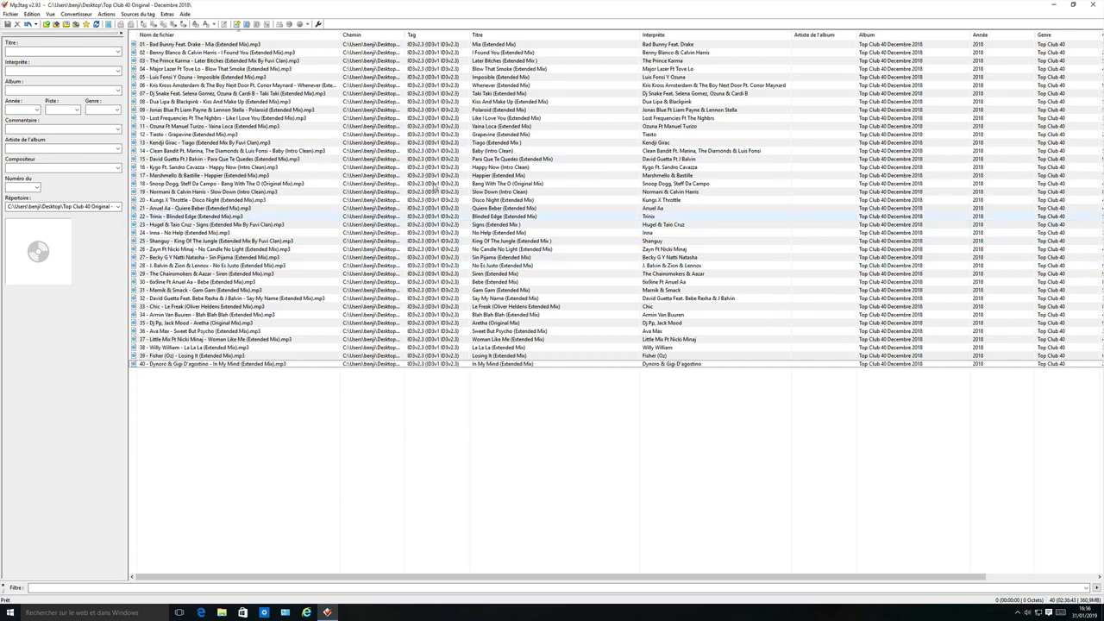
Step: Copy the text "(Intro Clean)" from the title of track 14, leaving the title as it is
left_click(497, 153)
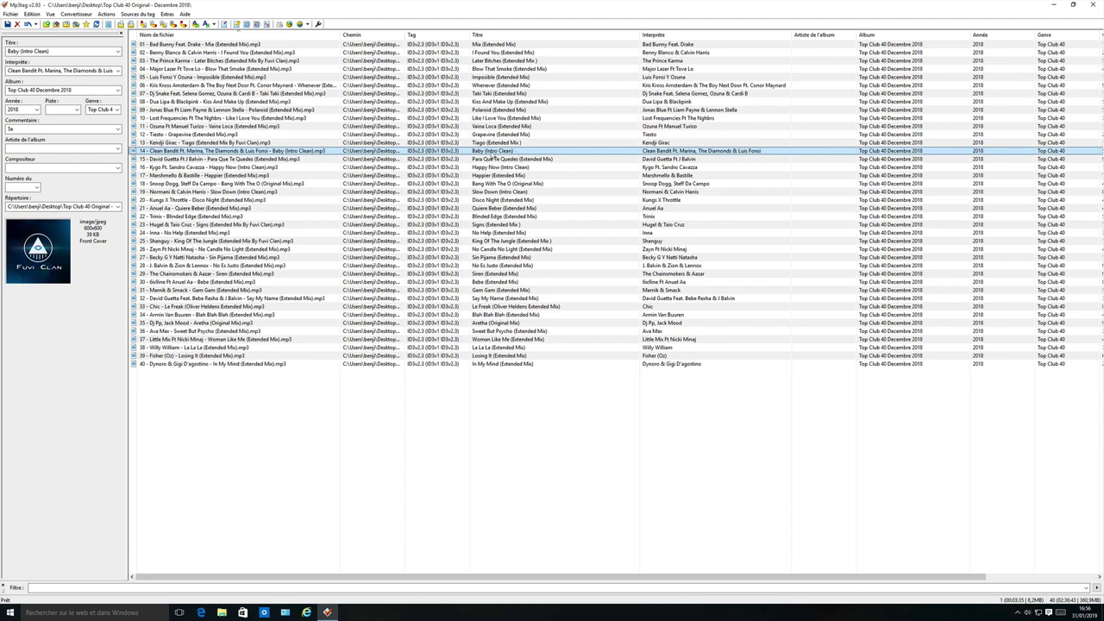
left_click(495, 153)
left_click_drag(487, 151, 518, 151)
key("ctrl+c")
key("Return")
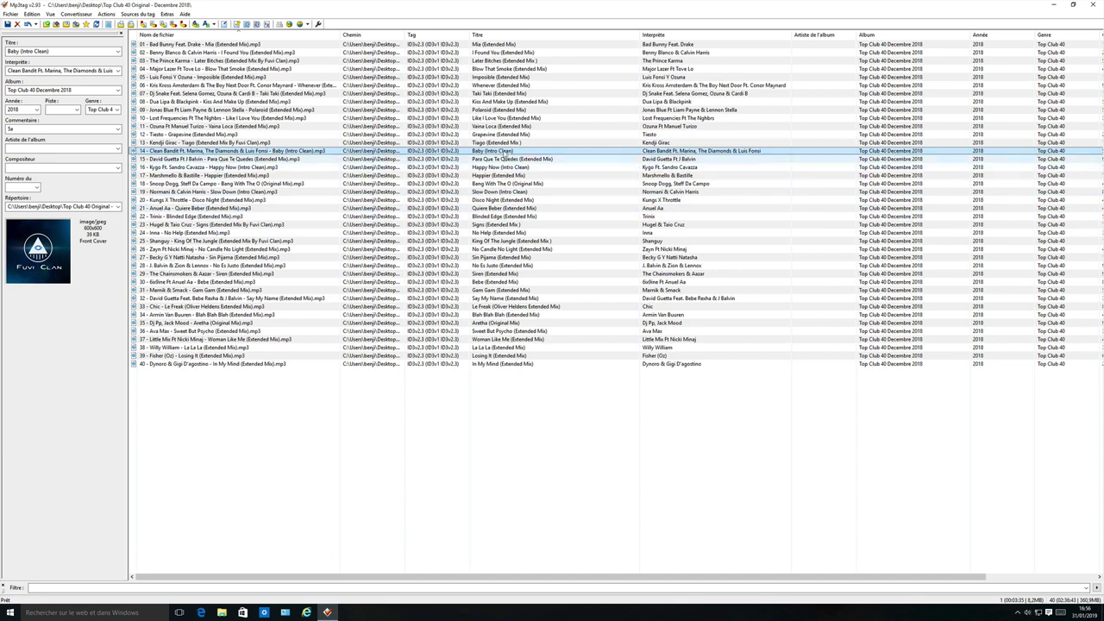
Step: With track 05 selected, create a new action group named "(Intro Clean)"
left_click(499, 78)
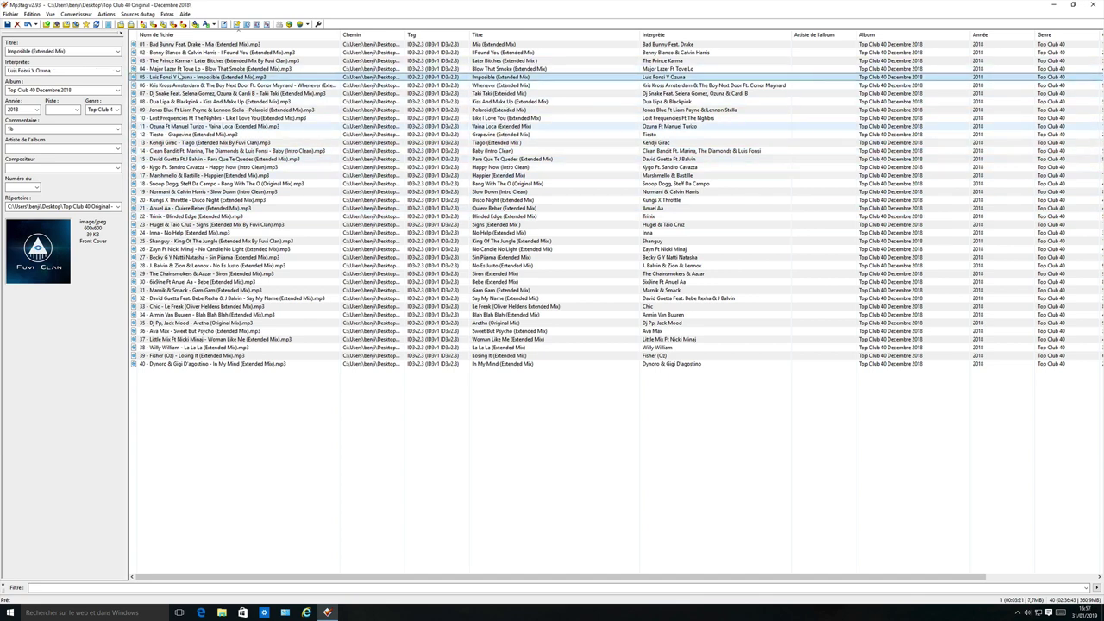
left_click(105, 15)
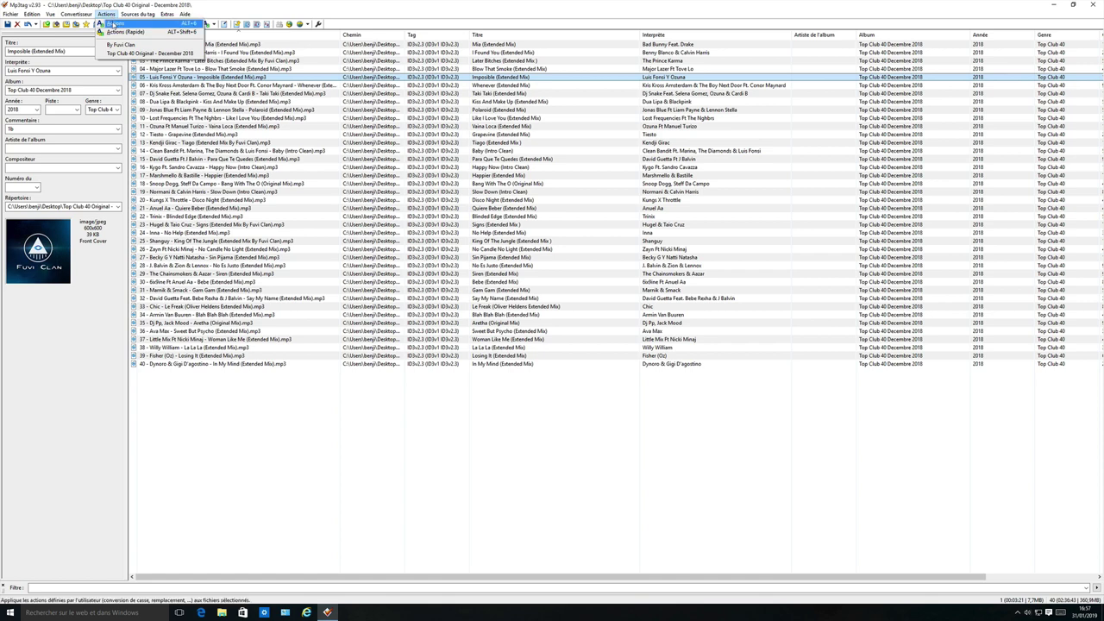
left_click(129, 25)
left_click(609, 394)
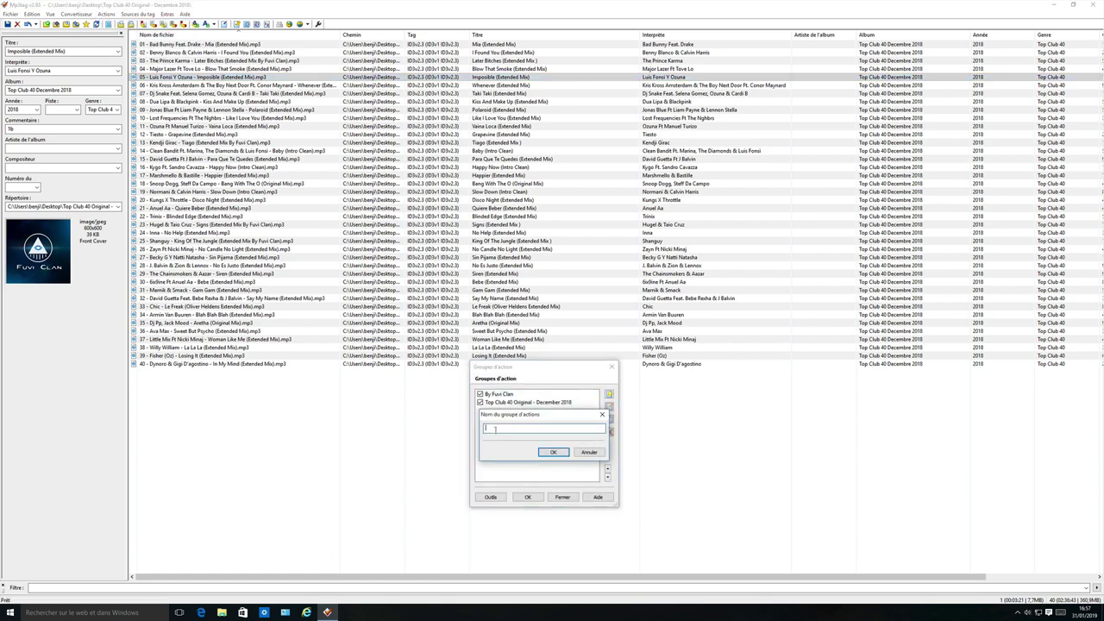
left_click(553, 452)
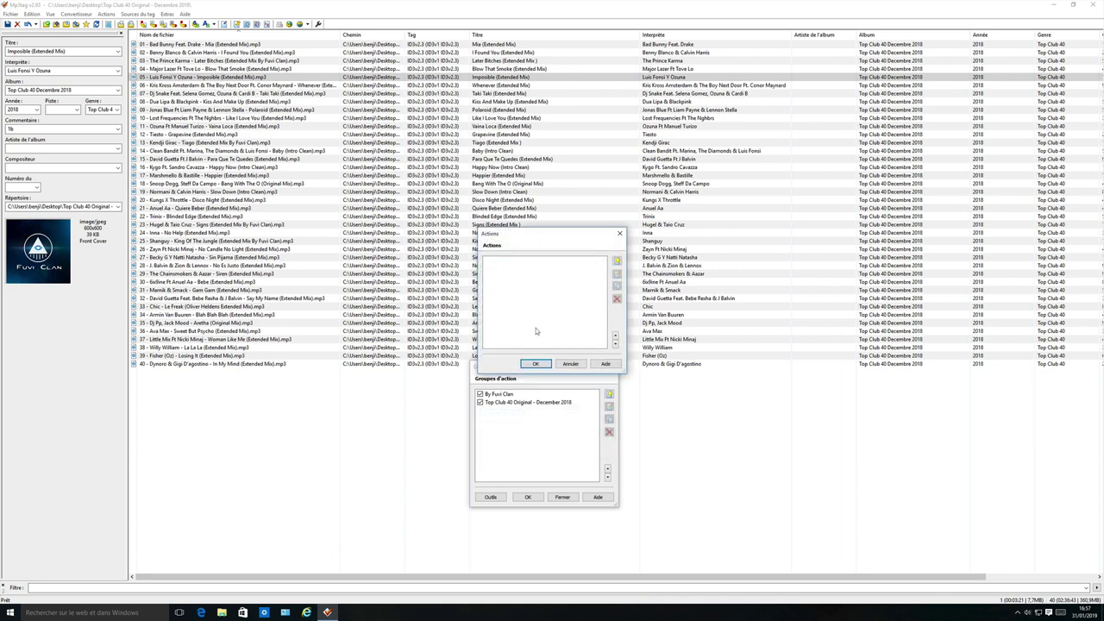
Step: Add an action of type Replace (Remplacer) to the "(Intro Clean)" action group
left_click(616, 261)
left_click(589, 301)
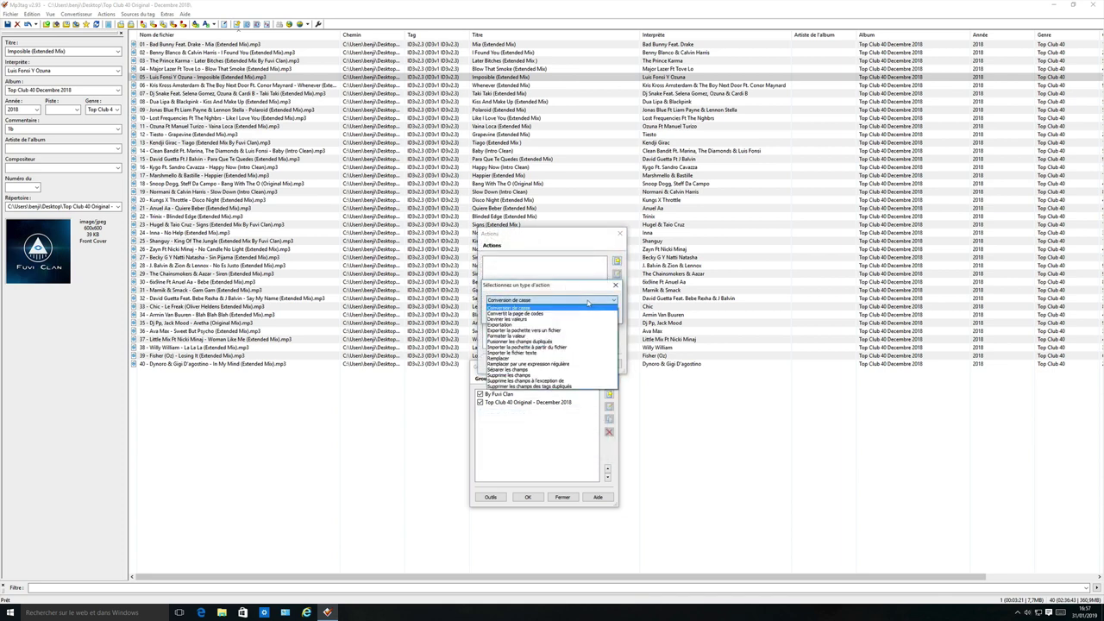
left_click(540, 358)
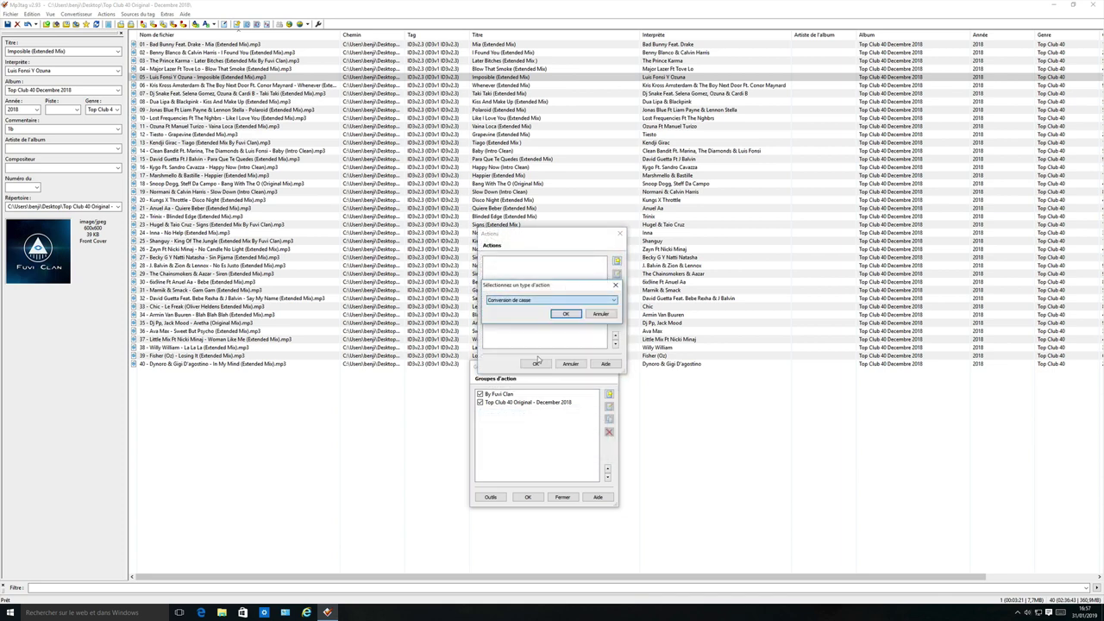
left_click(567, 315)
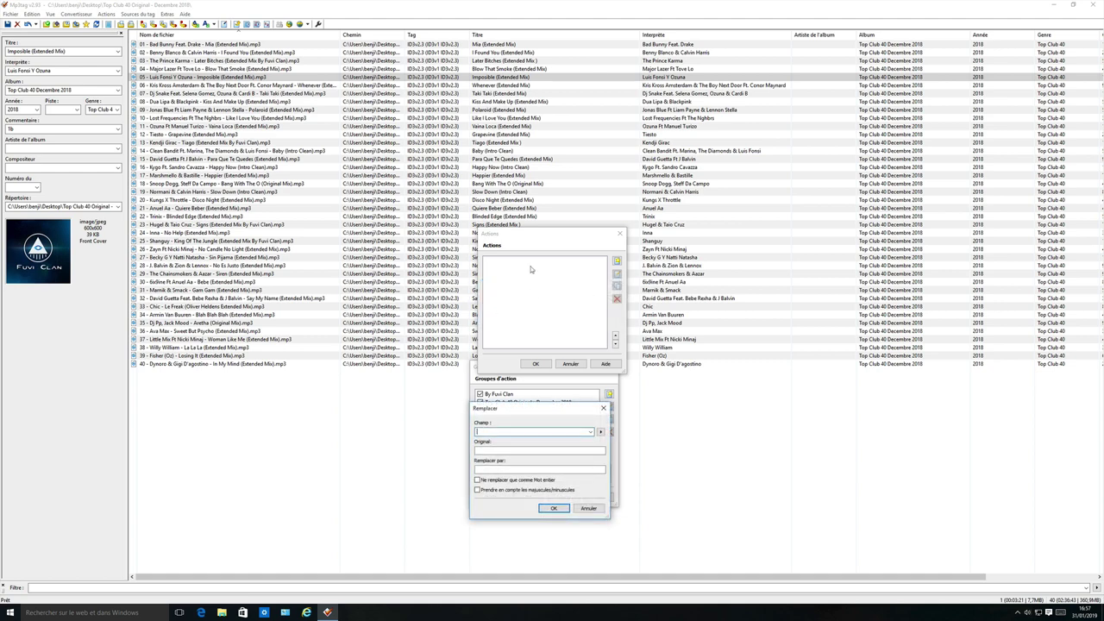
Step: Configure the action to replace "(Intro Clean)" in the TITLE field with nothing, then save the group and close without running it
left_click(590, 432)
left_click_drag(591, 466, 585, 567)
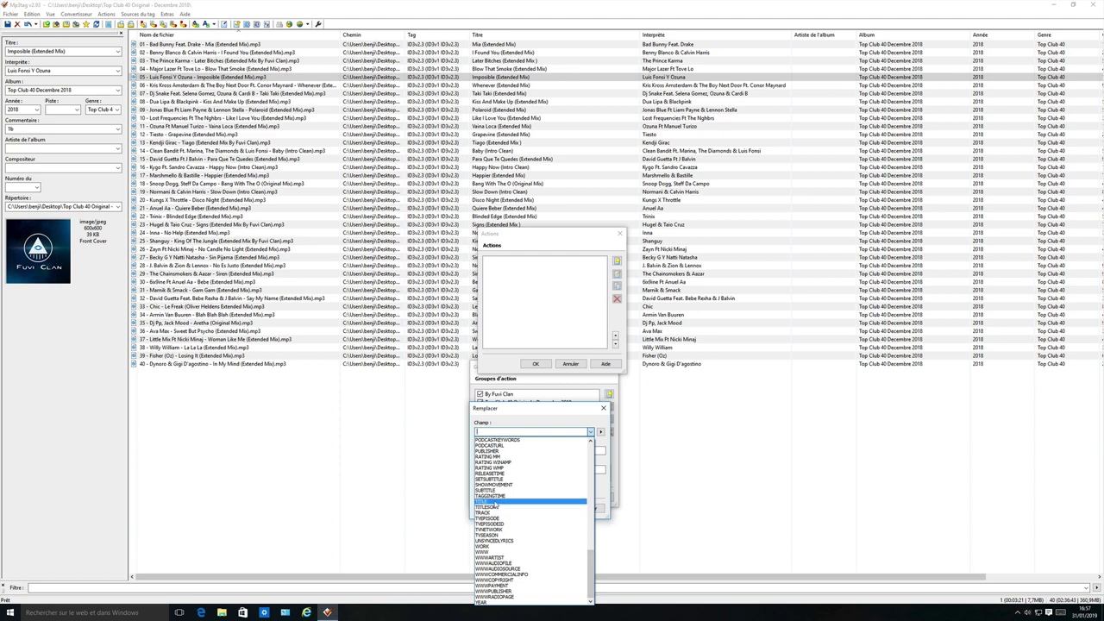
left_click(517, 508)
left_click(514, 450)
key("ctrl+v")
left_click(489, 470)
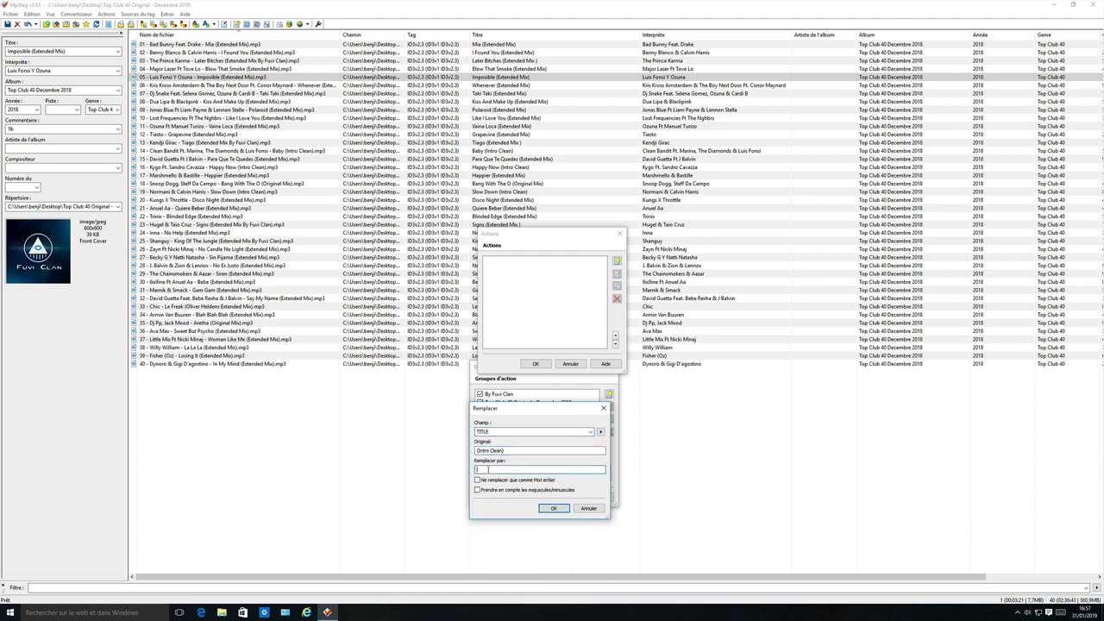
left_click(554, 508)
left_click(535, 363)
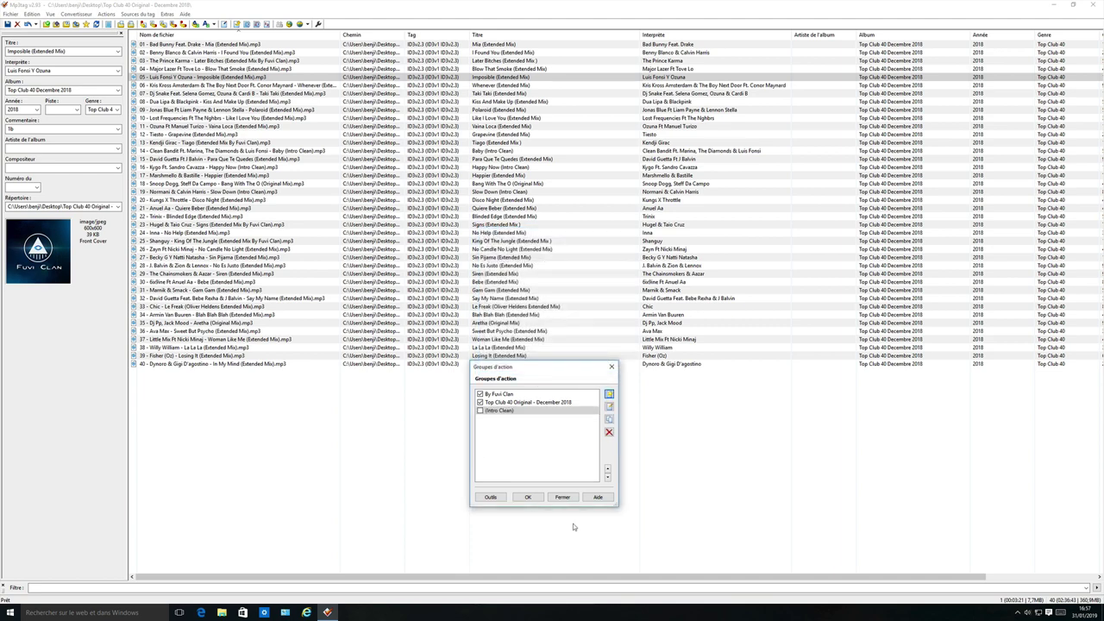
left_click(563, 498)
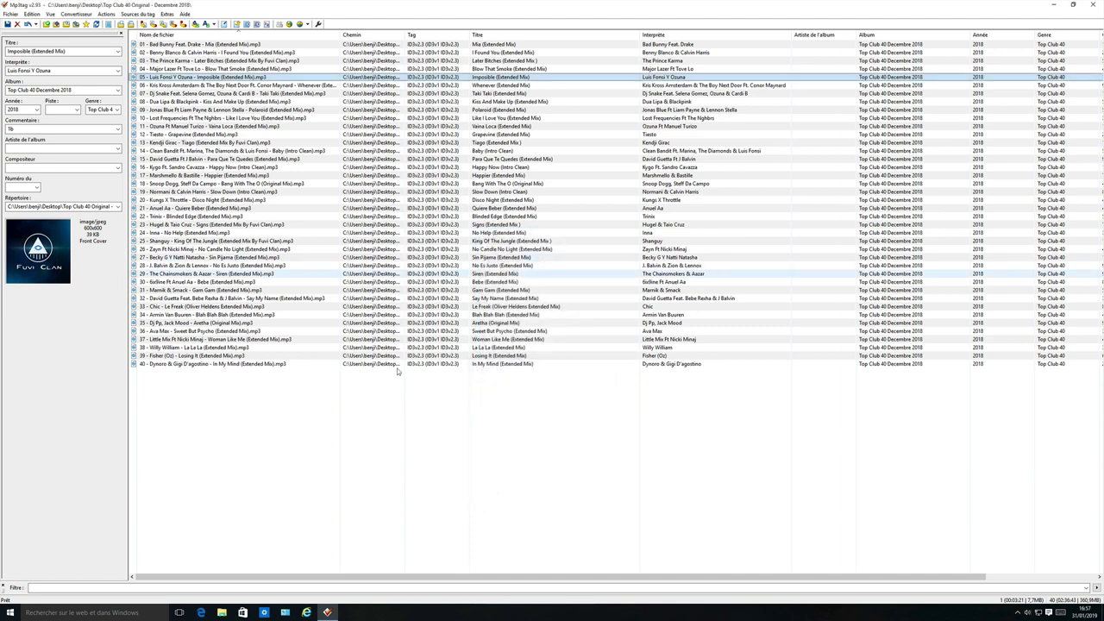
Step: Run the action groups "By Fuvi Clan", "Top Club 40 Original - December 2018" and "(Intro Clean)" on all tracks in the list
left_click(281, 201)
key("ctrl+a")
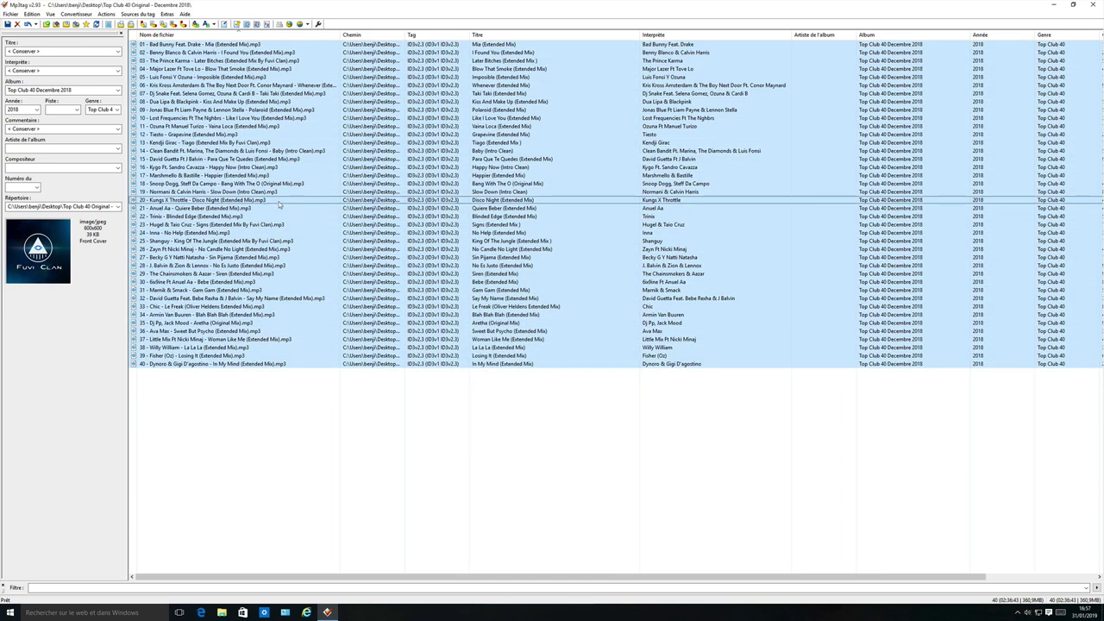
left_click(106, 14)
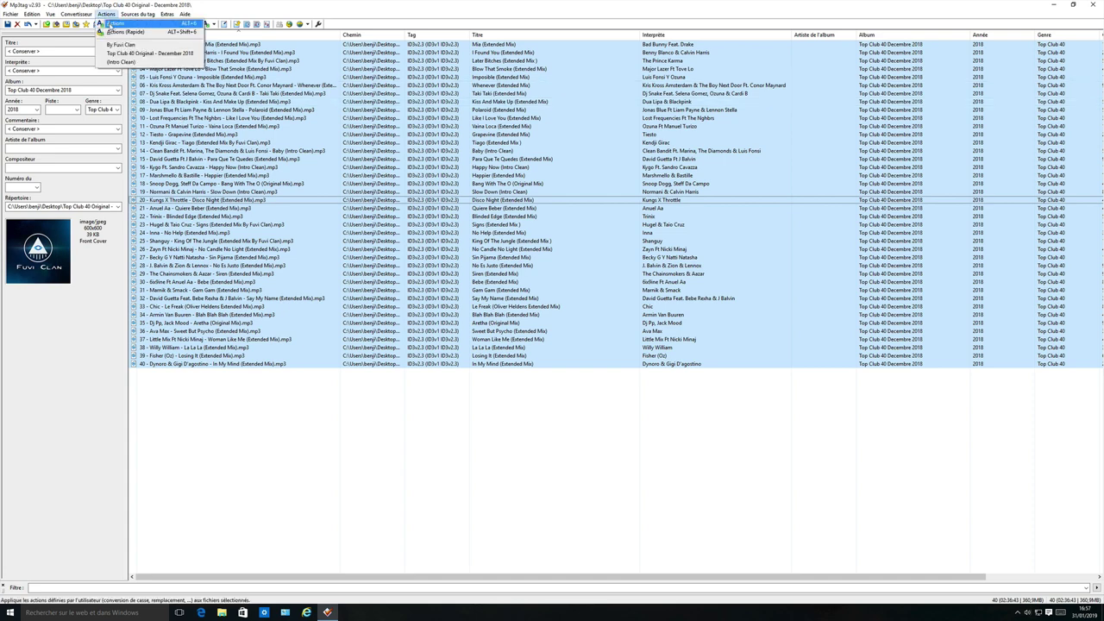
left_click(111, 24)
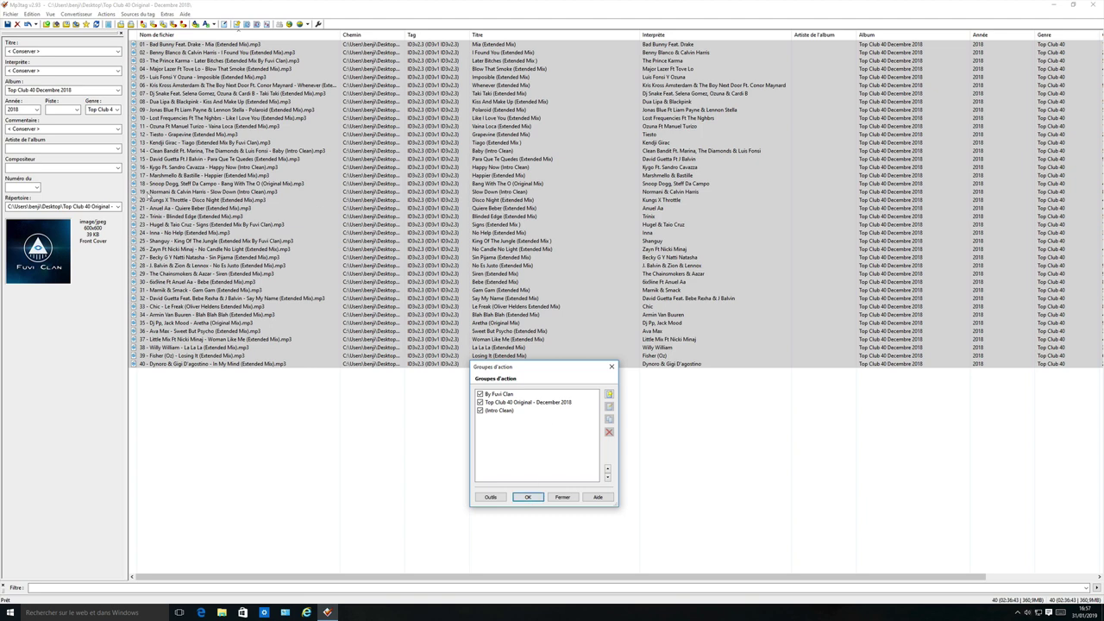
left_click(530, 497)
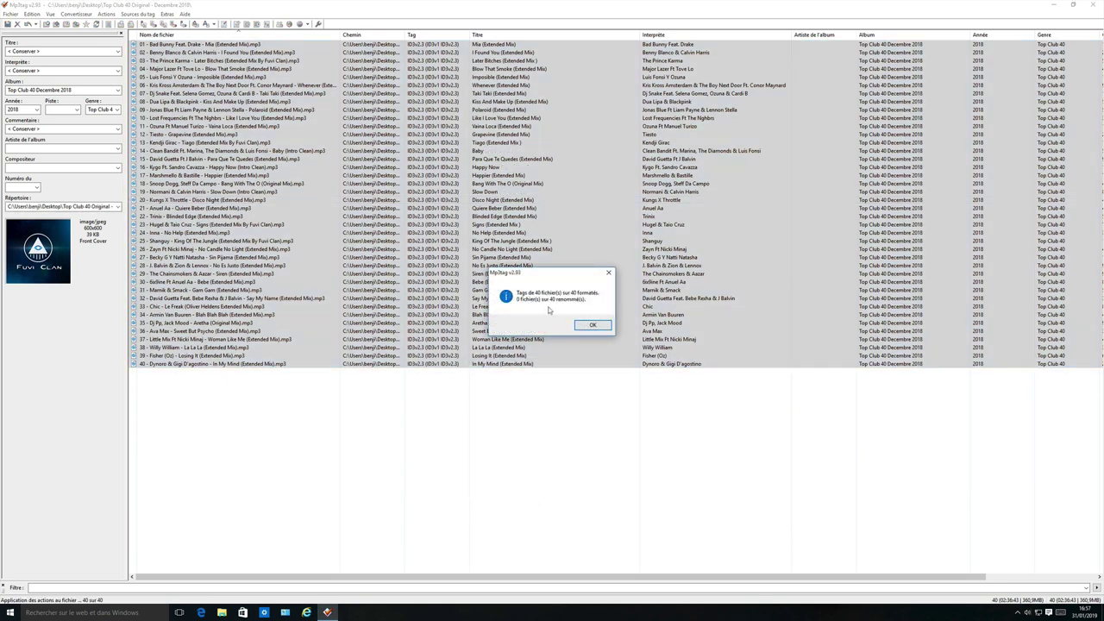
left_click(593, 325)
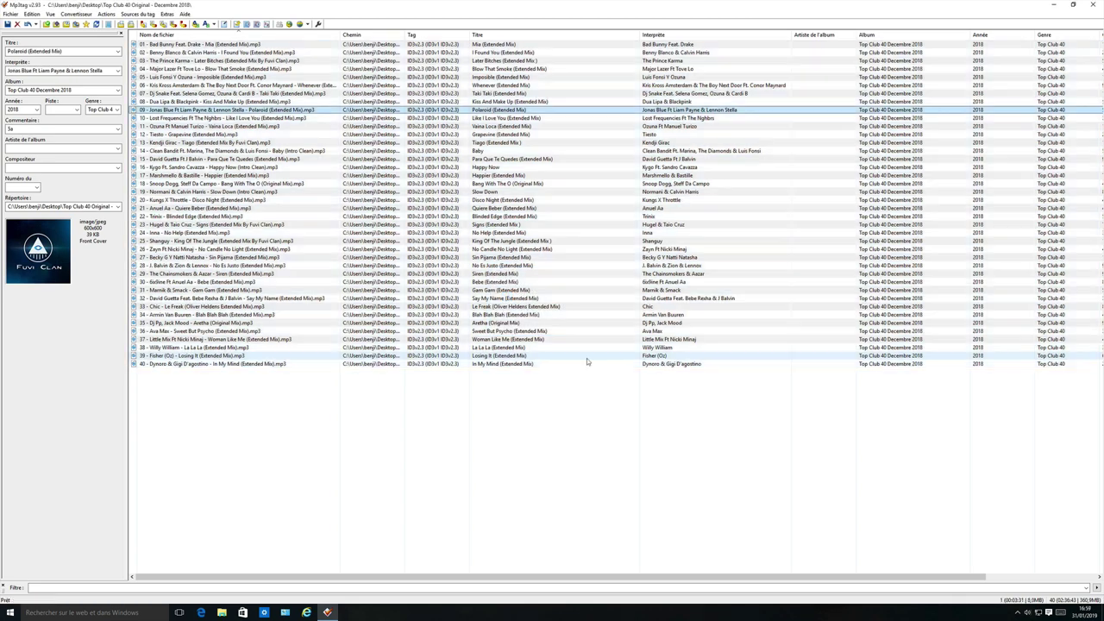
left_click(543, 438)
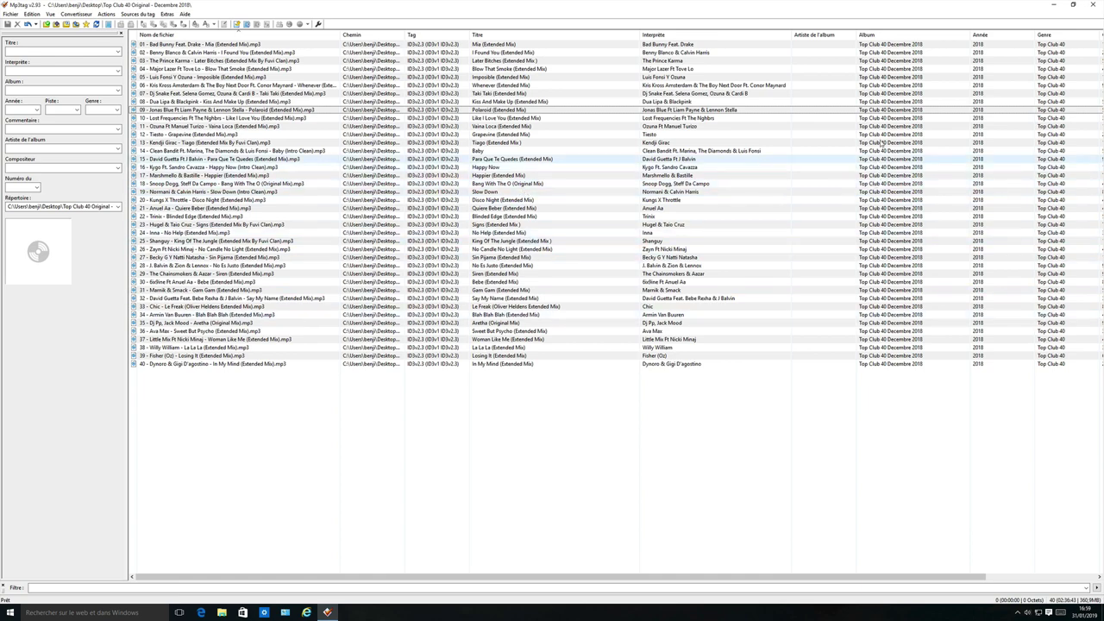
Step: Rename all files in the list from their tags, using the artist - title format
left_click(876, 217)
left_click(877, 244)
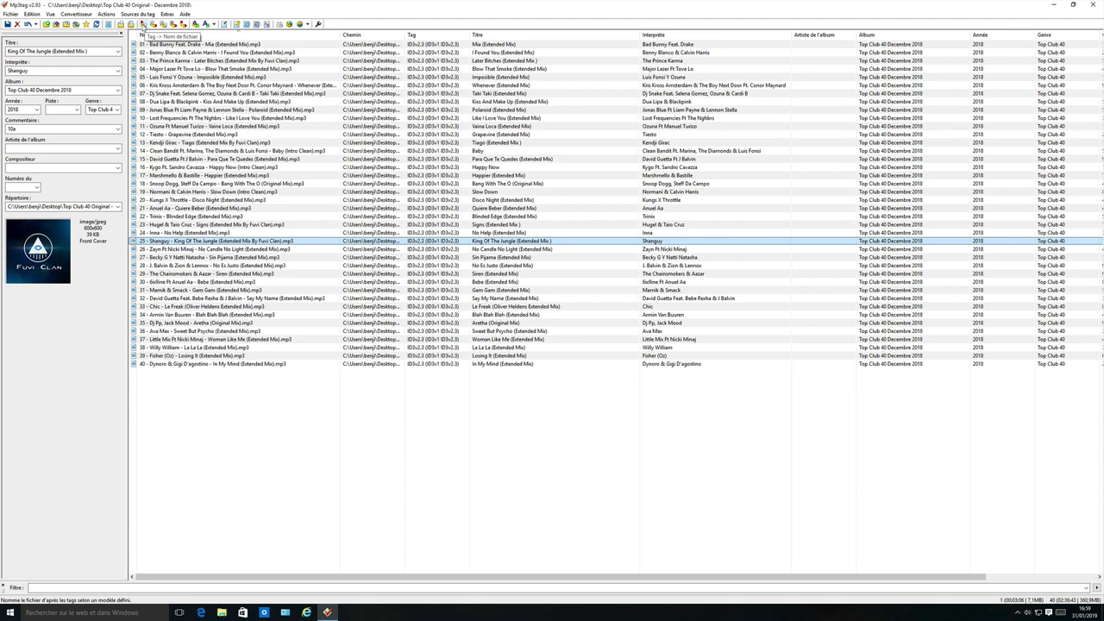
left_click(232, 208)
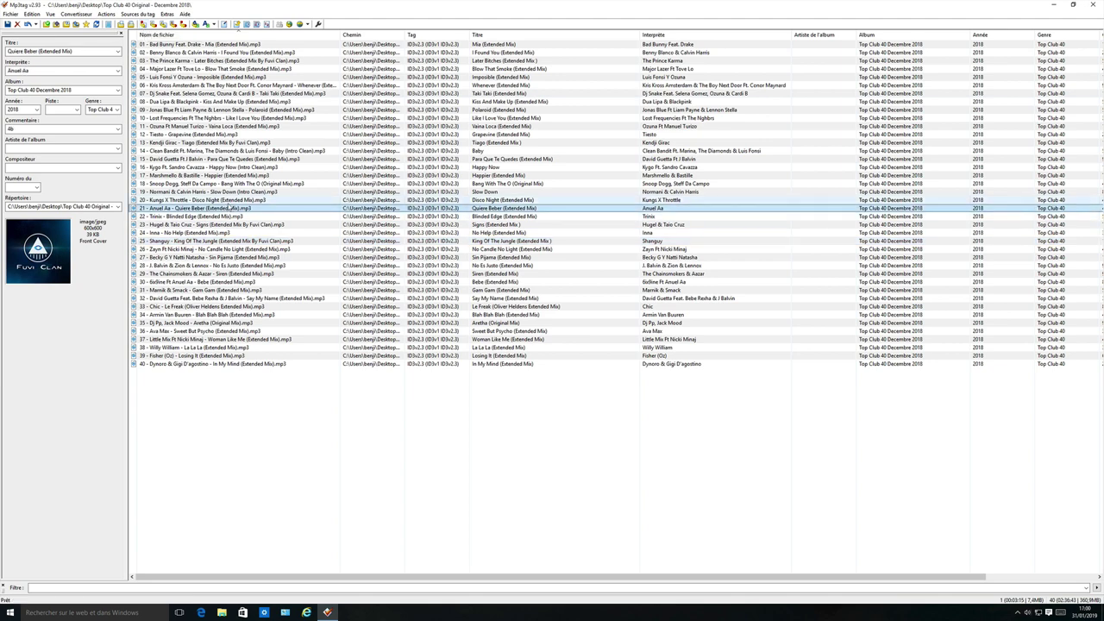
key("ctrl+a")
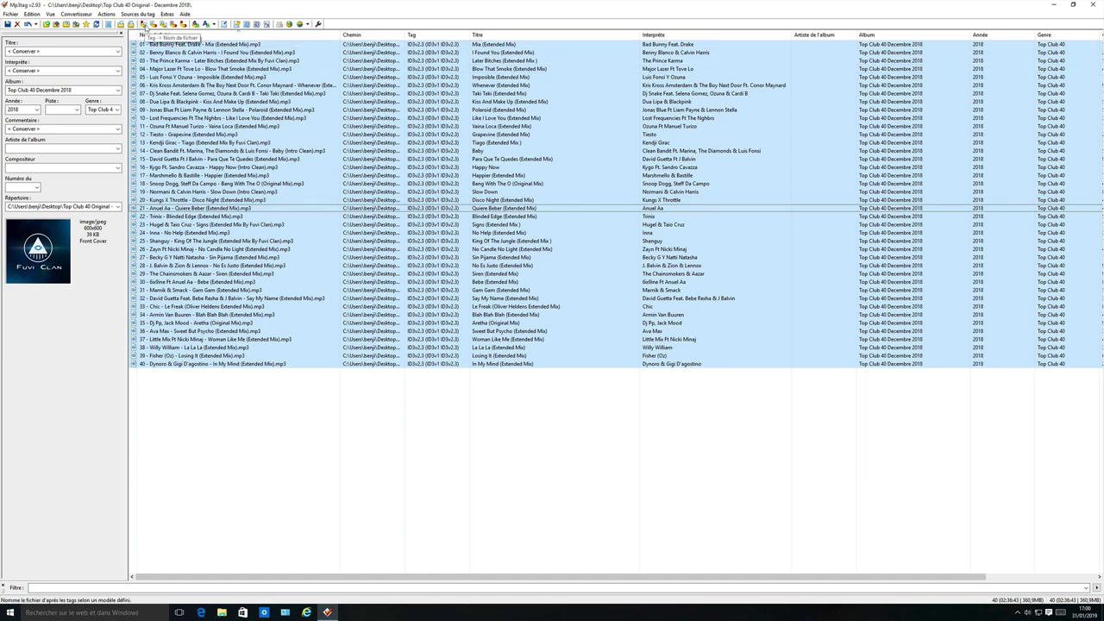
left_click(144, 25)
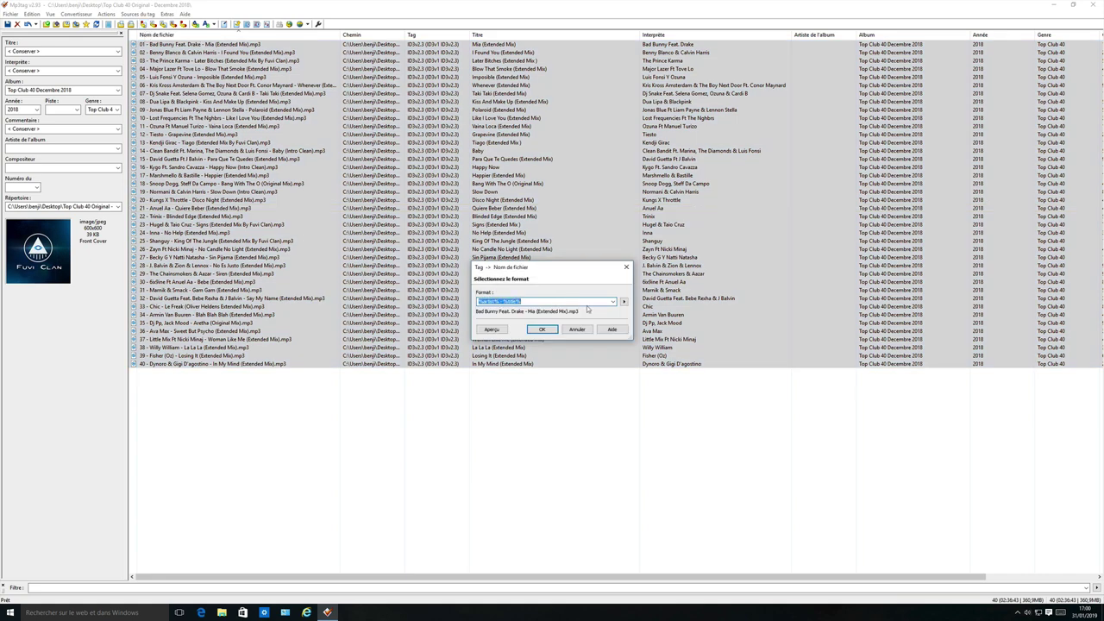
left_click(613, 303)
left_click(613, 304)
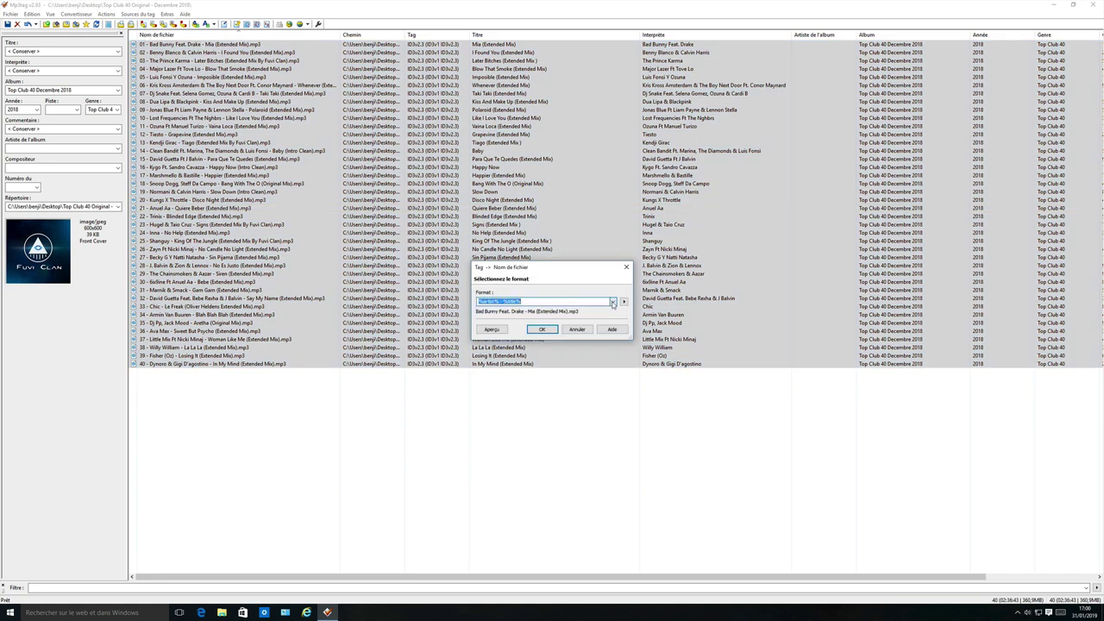
left_click(543, 331)
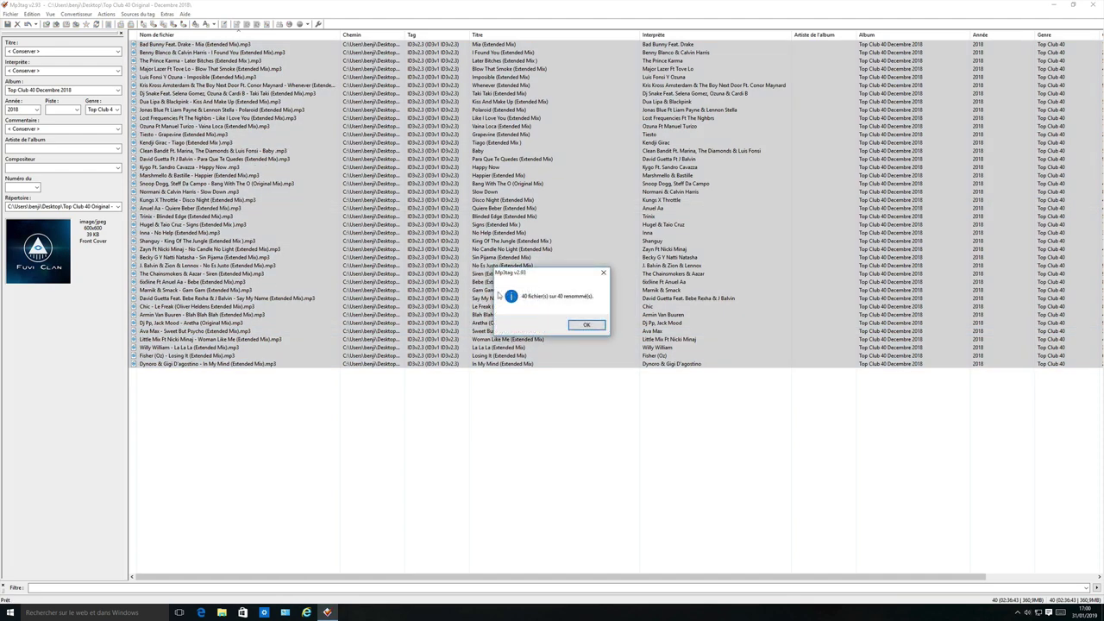
left_click(587, 325)
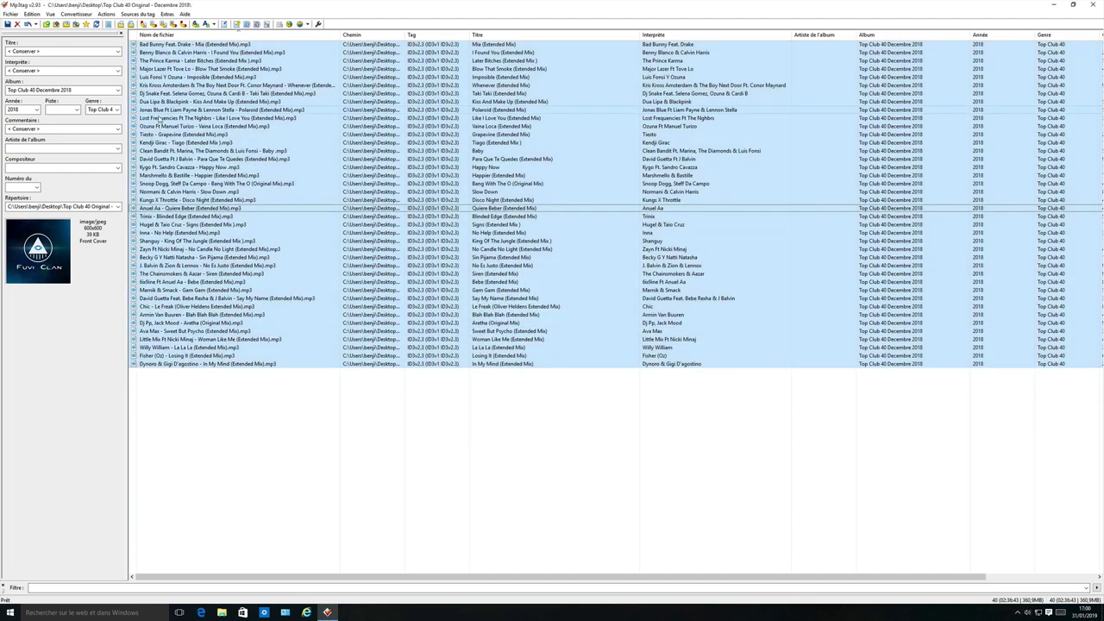
left_click(505, 500)
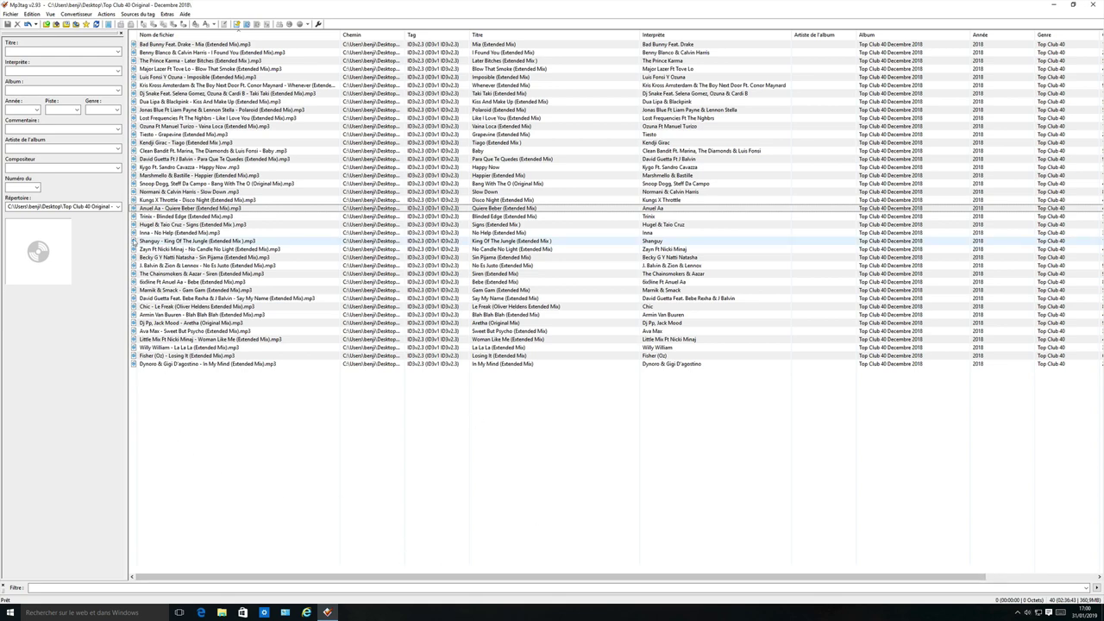
Step: Open the desktop folder "Top Club 40 Original - Decembre 2018", examine the renamed files and close it
left_click(190, 266)
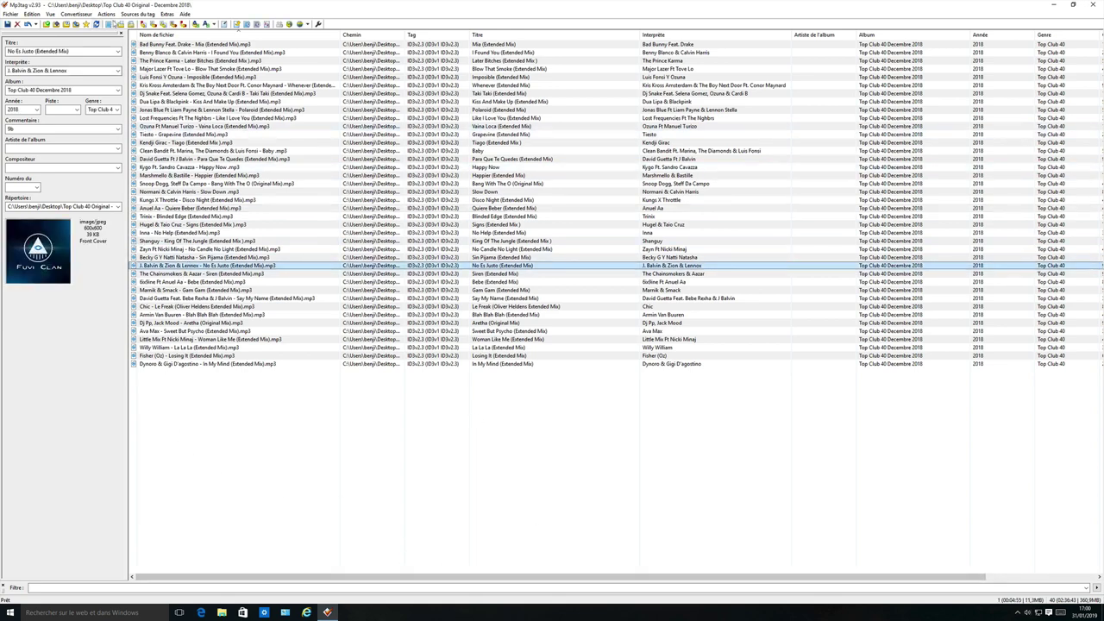
left_click(106, 14)
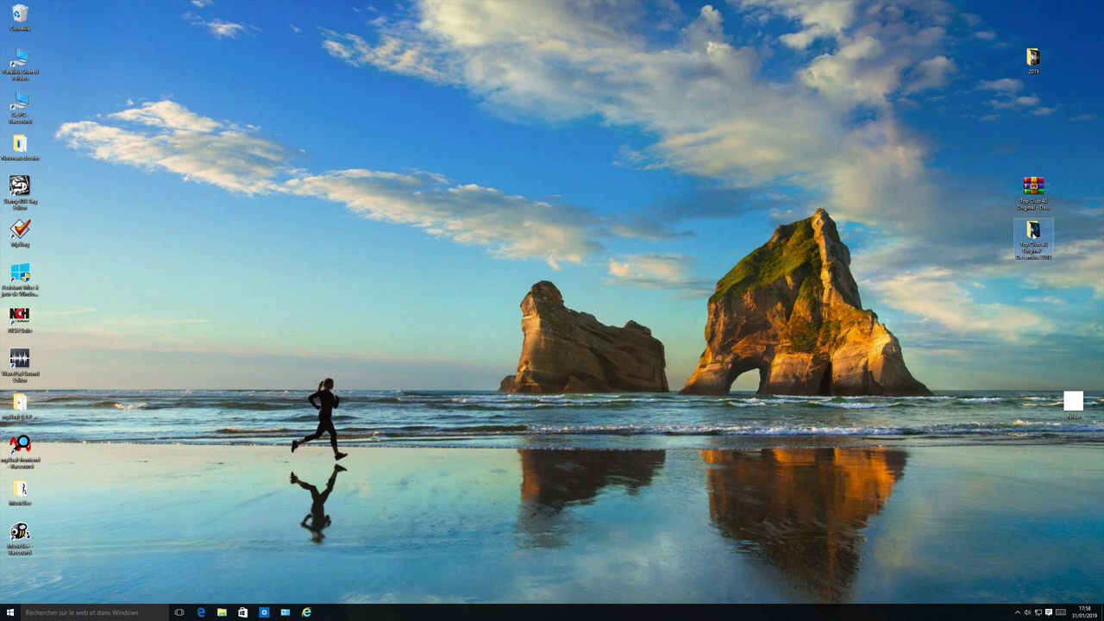
double_click(1035, 234)
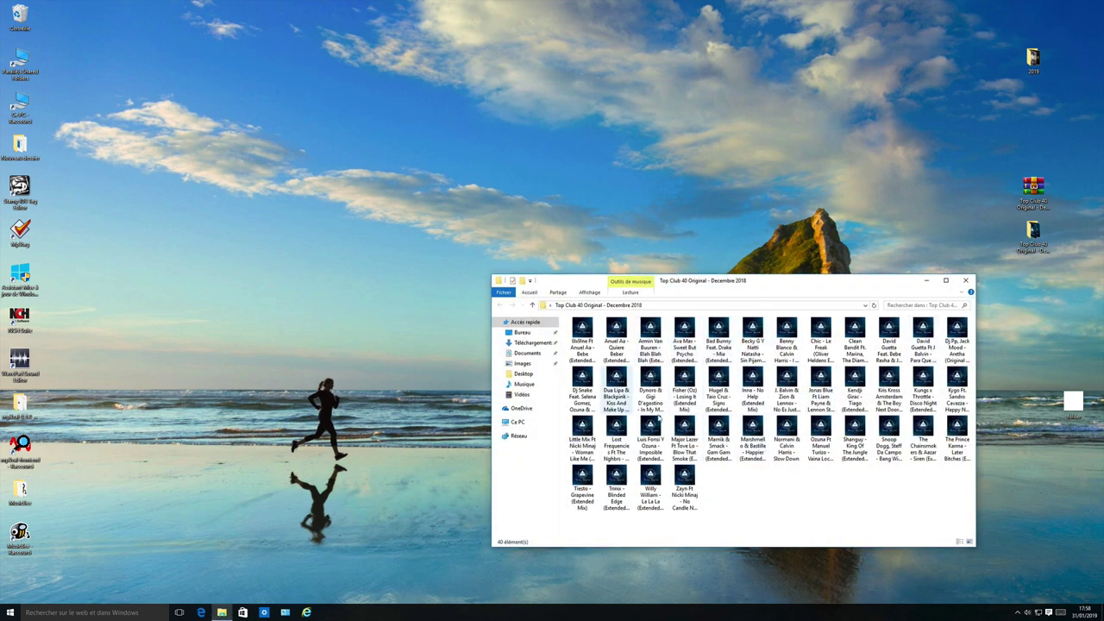
left_click(967, 282)
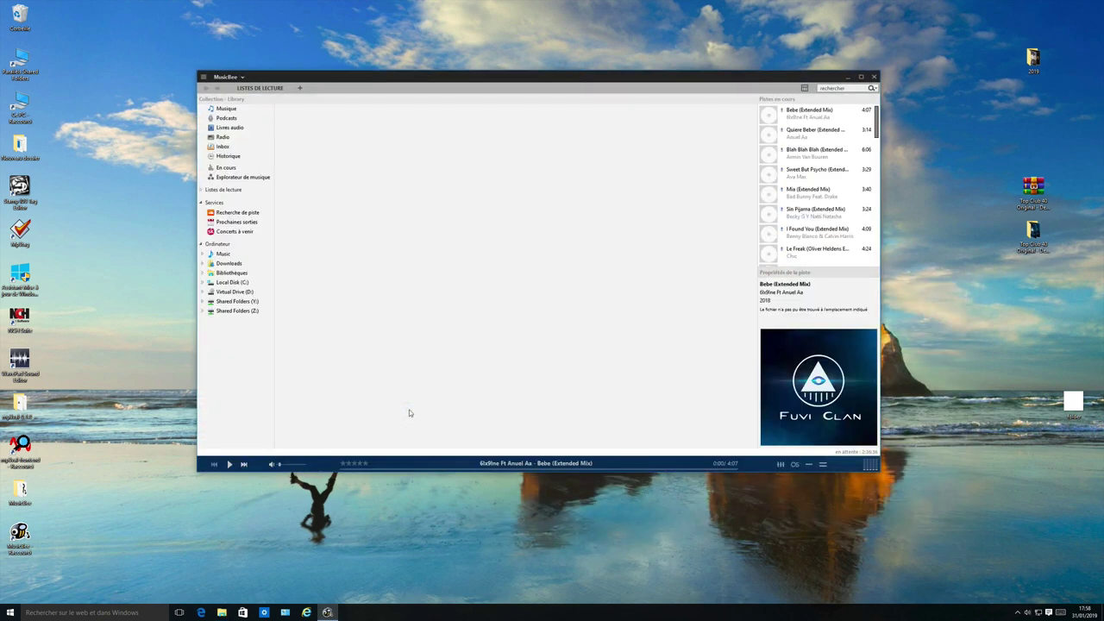
Step: Switch to MusicBee, create a playlist named "tagg pochette" and add the desktop folder "Top Club 40 Original - Decembre 2018" to it
left_click(226, 190)
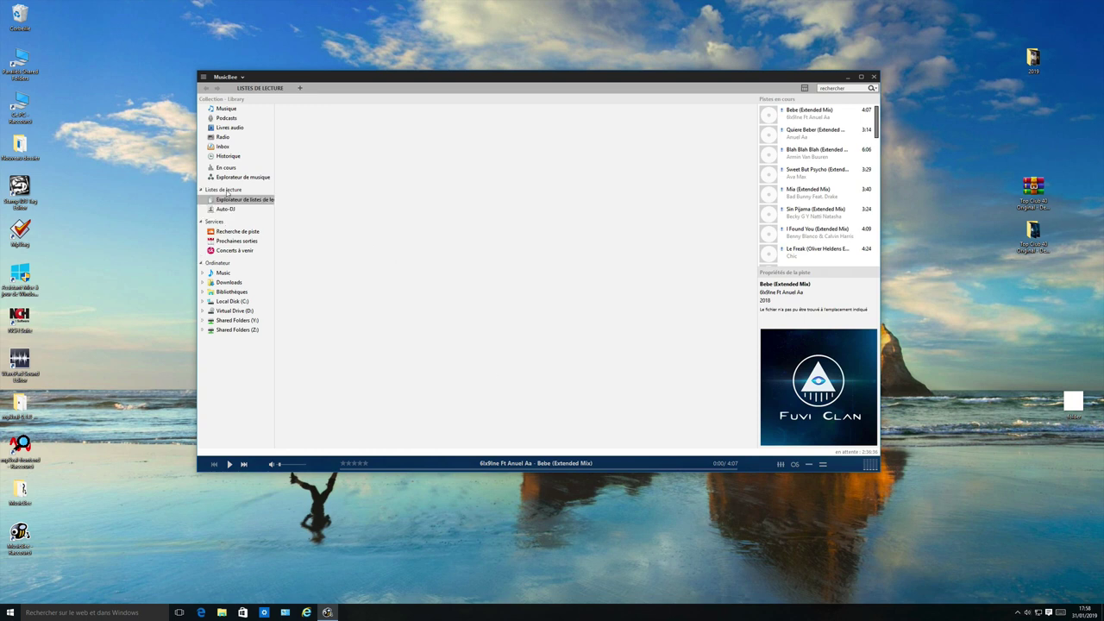
right_click(227, 190)
mouse_move(251, 196)
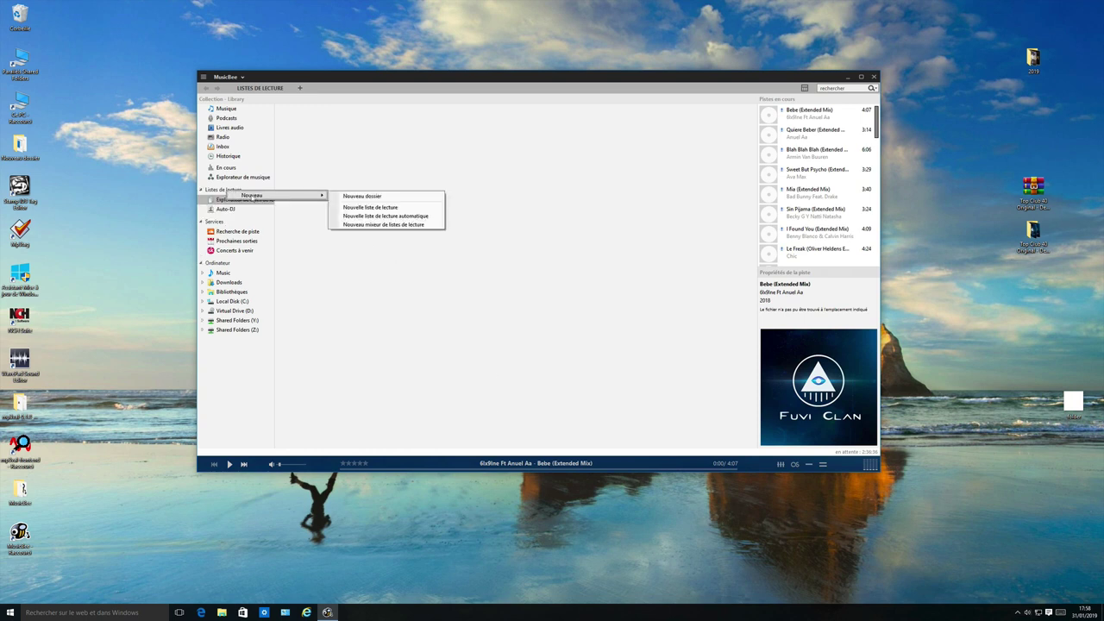
left_click(386, 208)
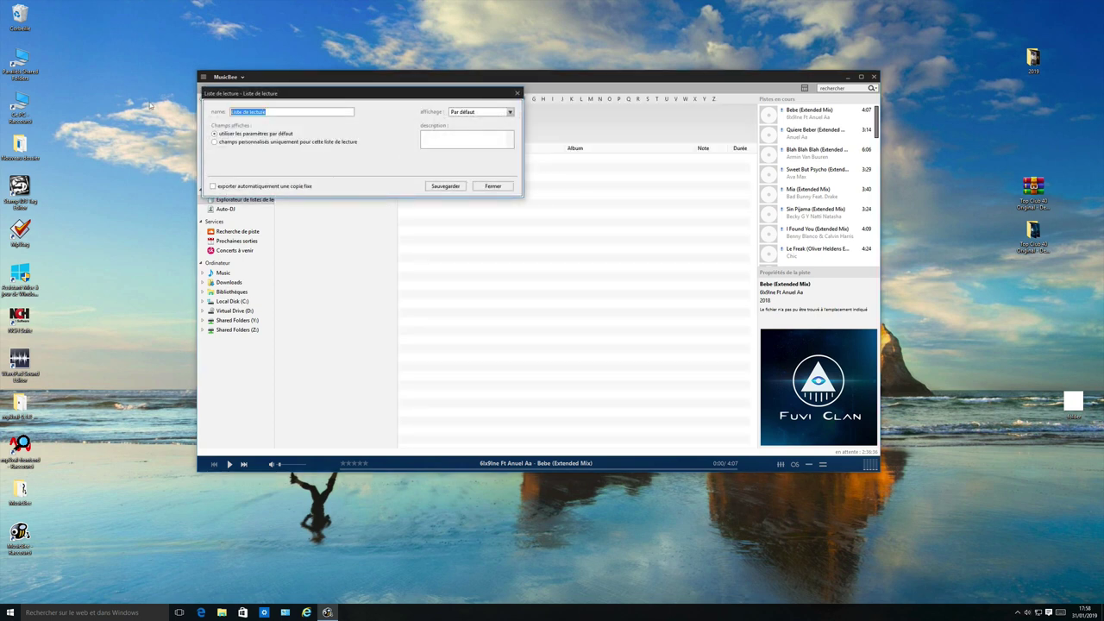
type("tagg pochette")
left_click(446, 187)
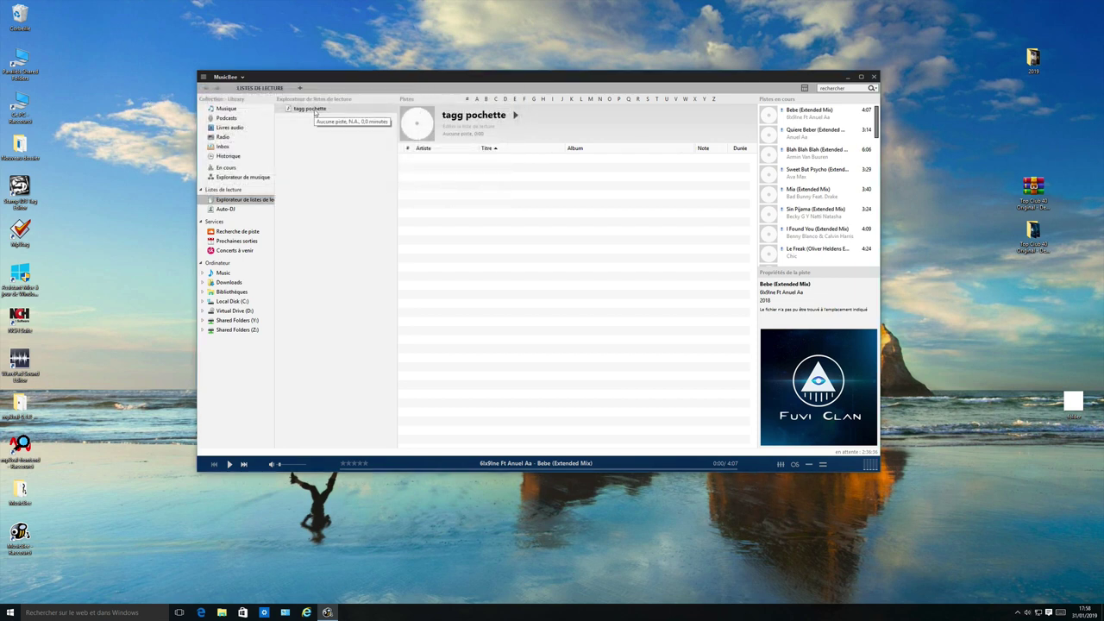
left_click_drag(1033, 233, 485, 269)
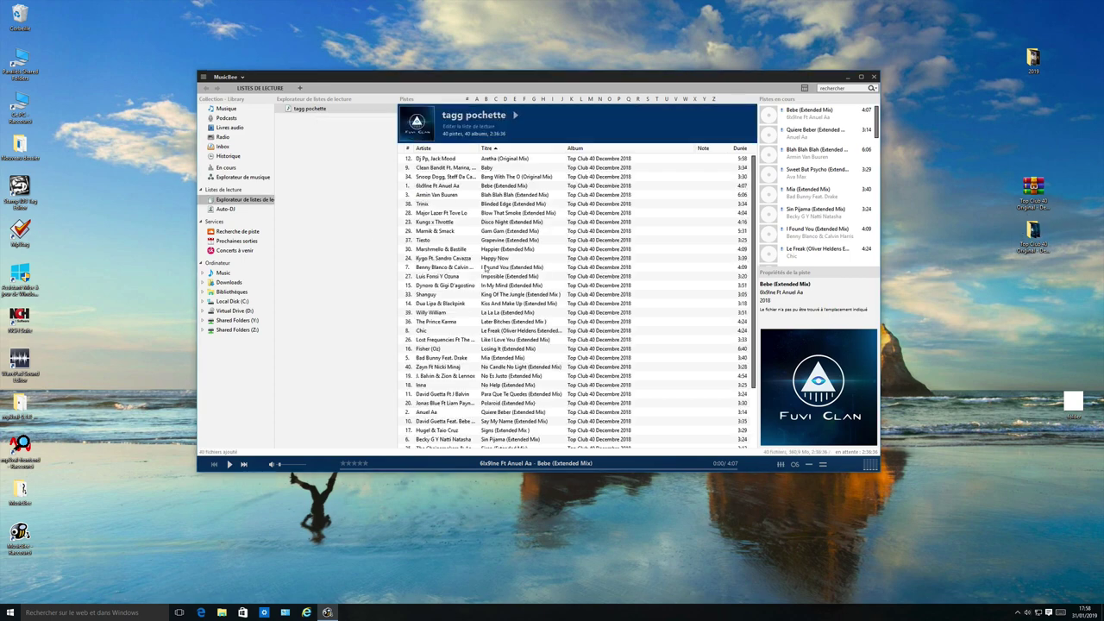
Step: Delete the embedded cover art (Pochette) from all tracks in the "tagg pochette" playlist, save, and open their desktop folder to check
left_click(515, 270)
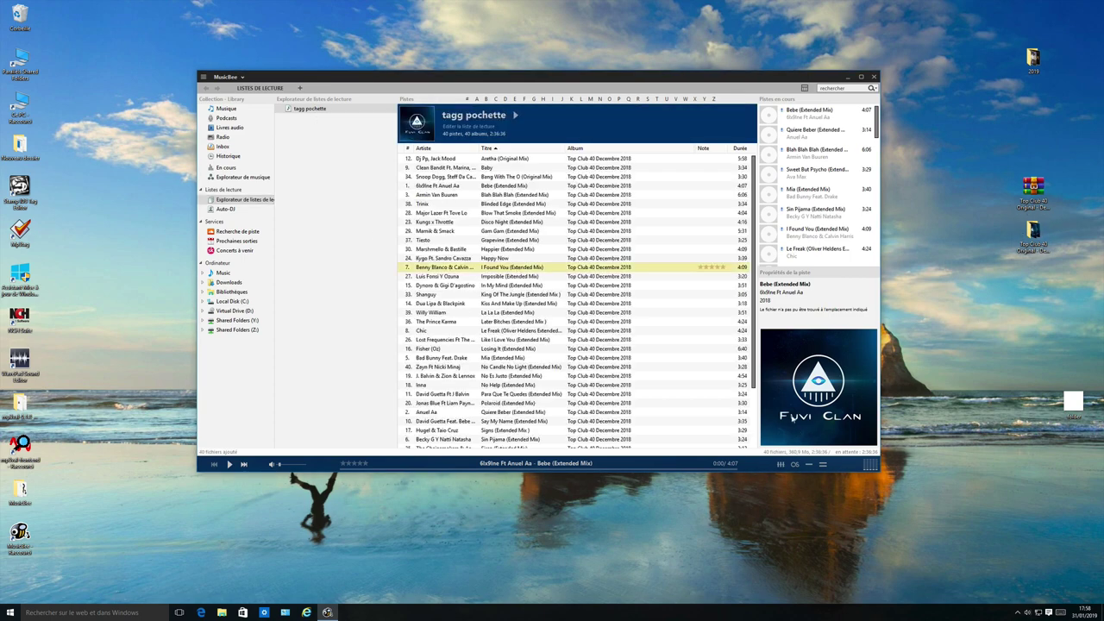
left_click(542, 313)
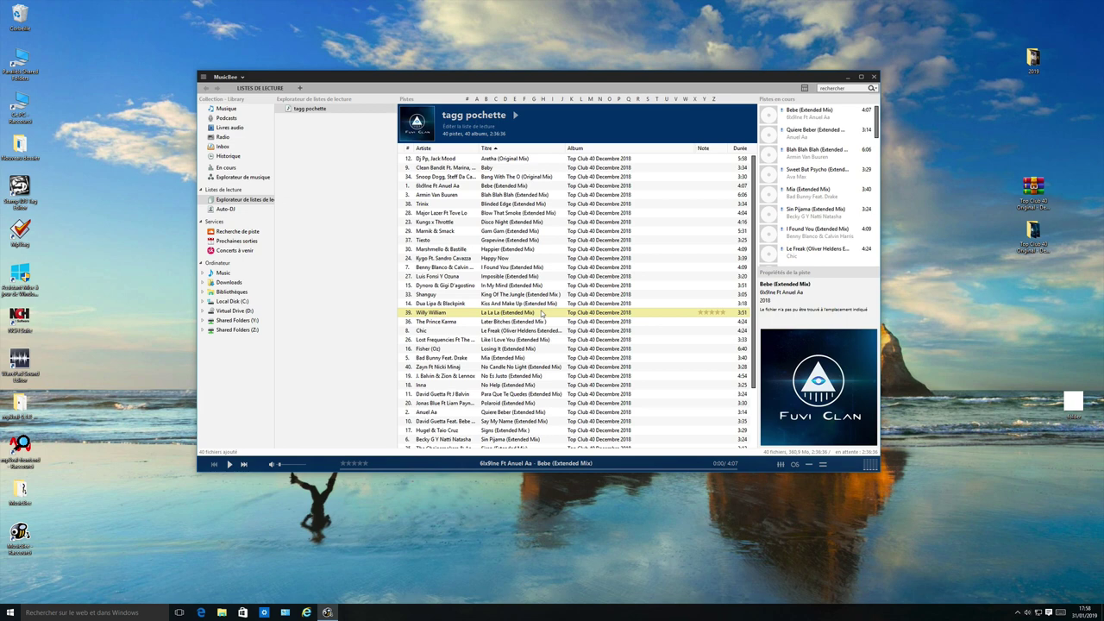
key("ctrl+a")
right_click(542, 314)
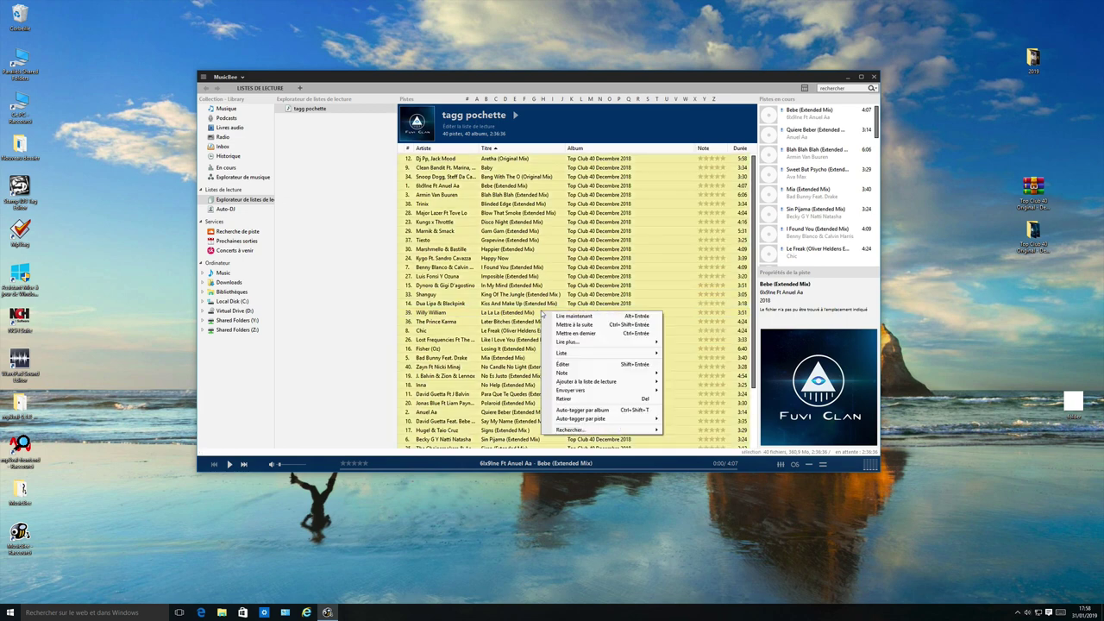
left_click(563, 362)
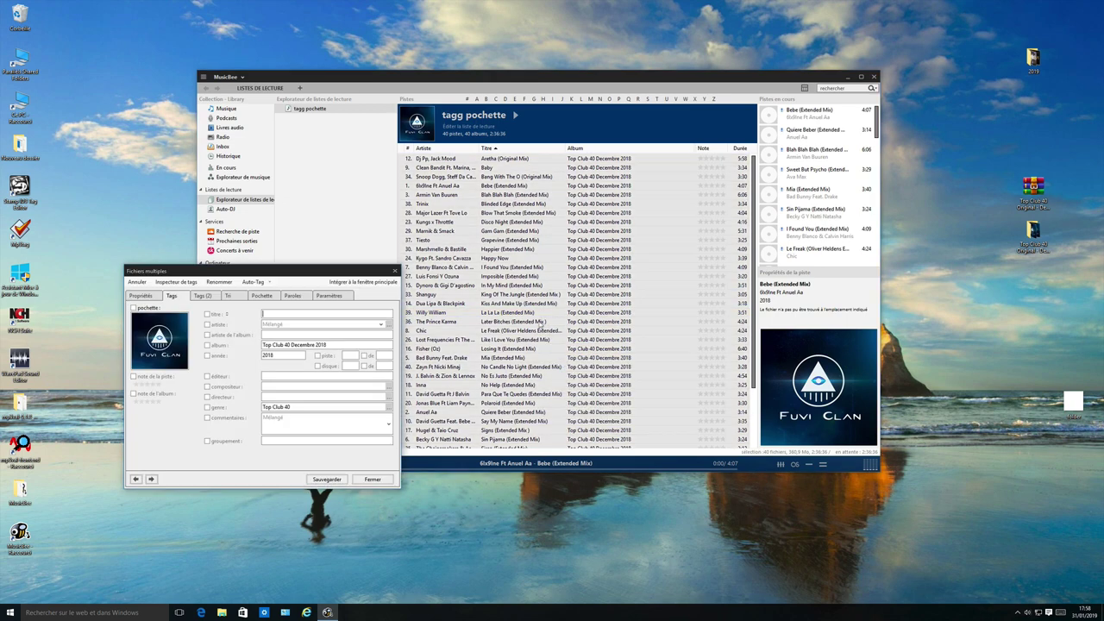
left_click(262, 296)
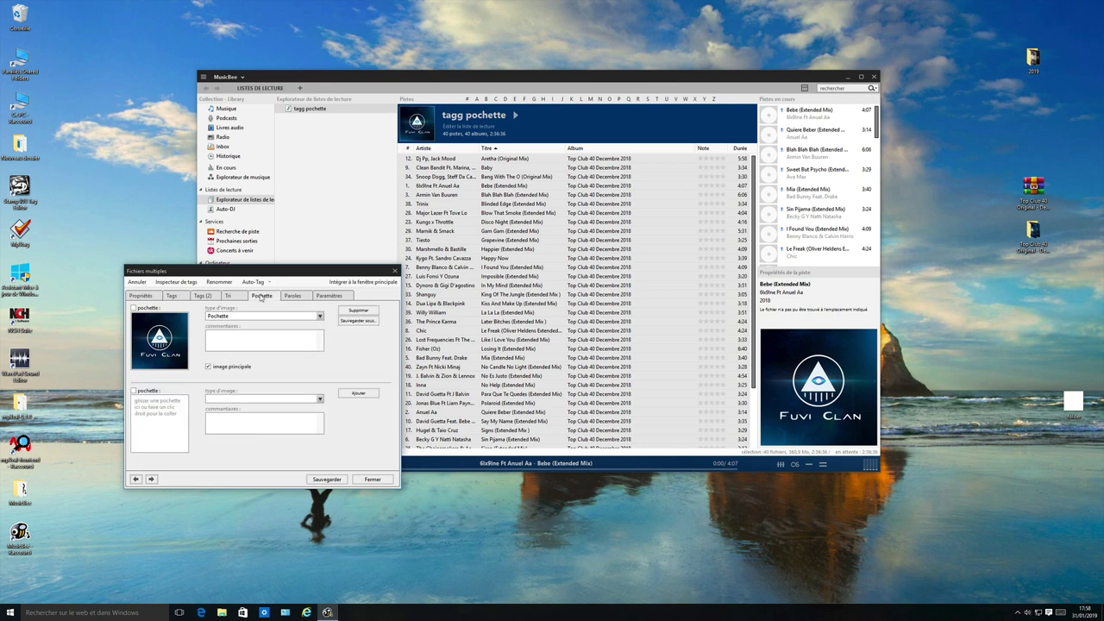
left_click(358, 309)
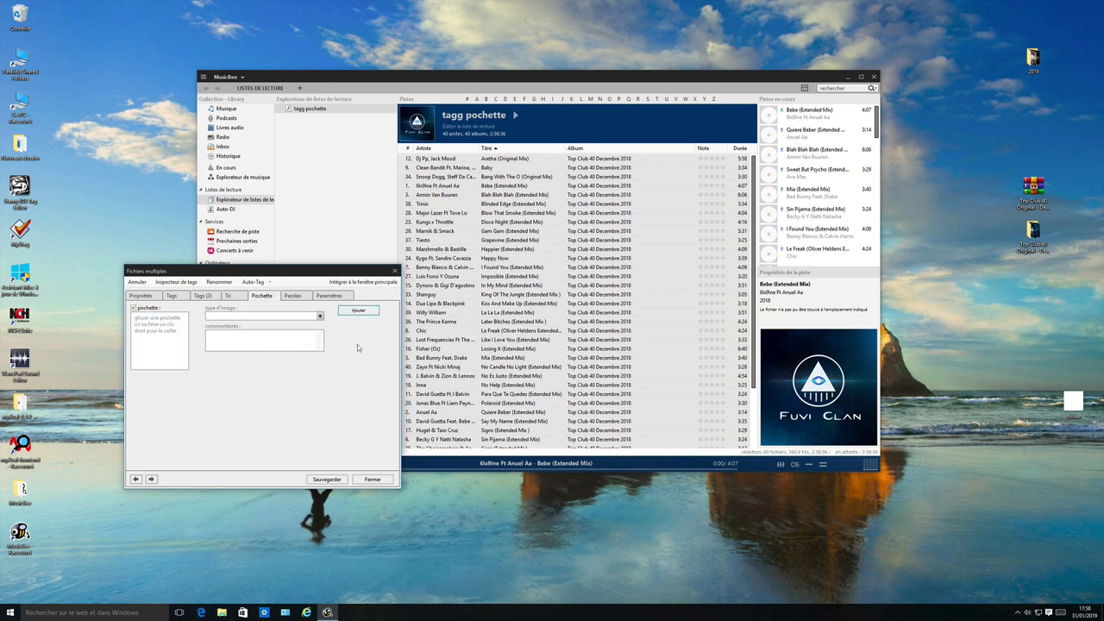
left_click(326, 479)
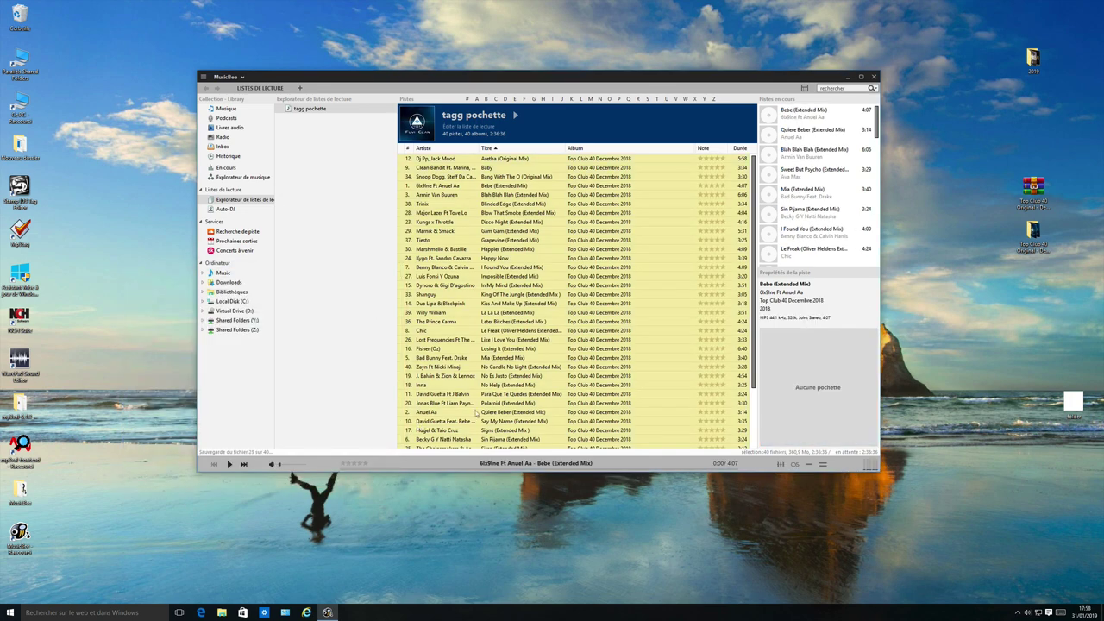
double_click(1033, 234)
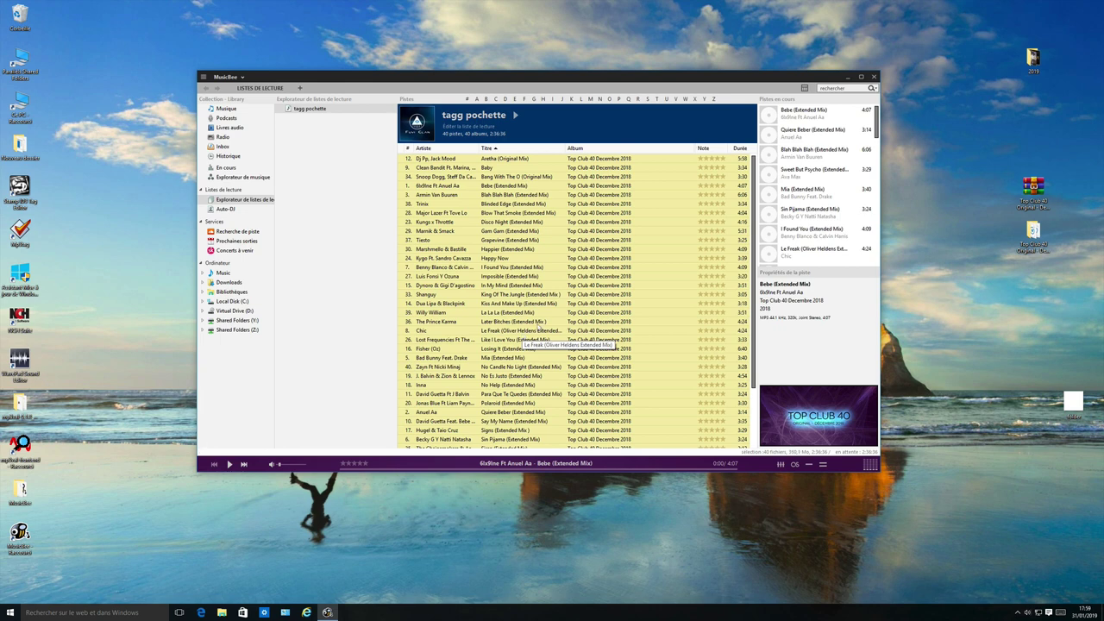
Step: Edit all tracks in the "tagg pochette" playlist together, clear their album field and save
right_click(539, 317)
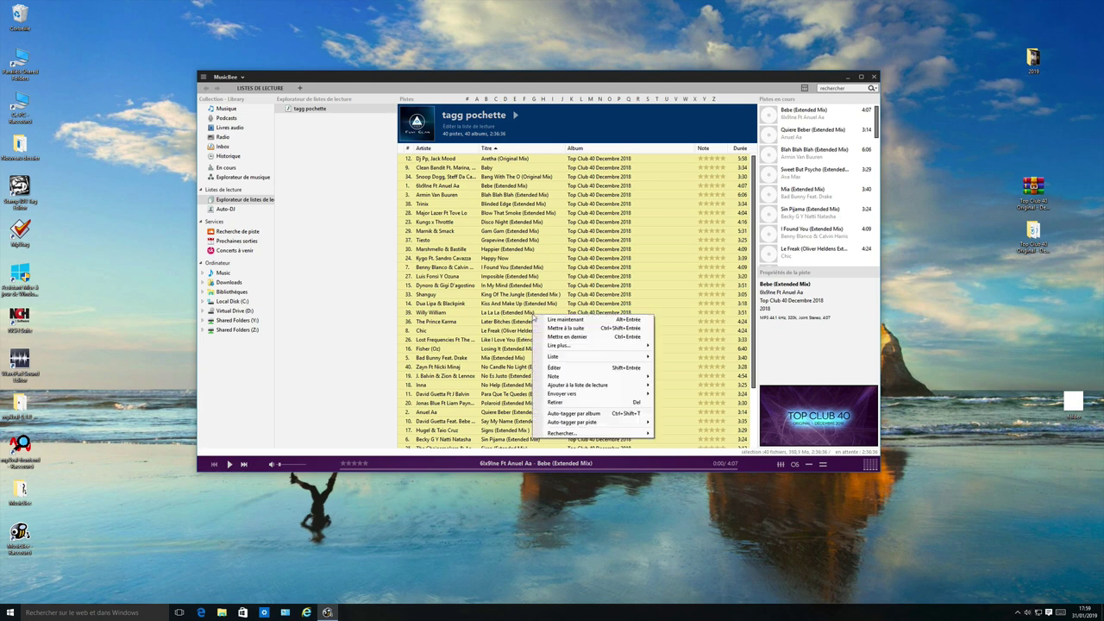
left_click(555, 368)
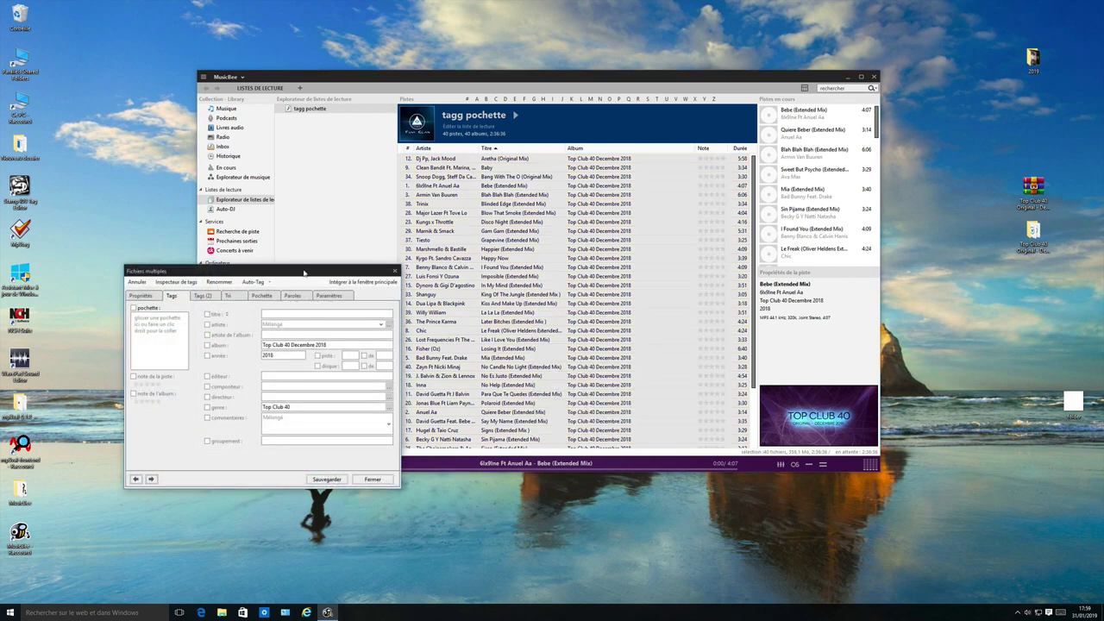
left_click_drag(303, 274, 324, 268)
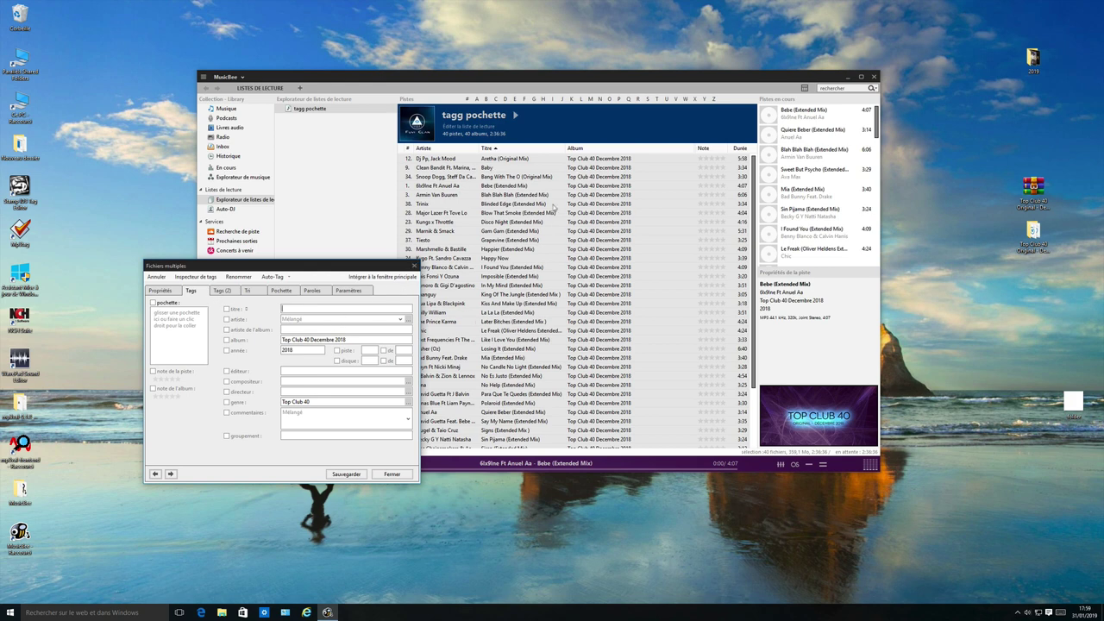
left_click(352, 339)
key("Delete")
left_click(348, 475)
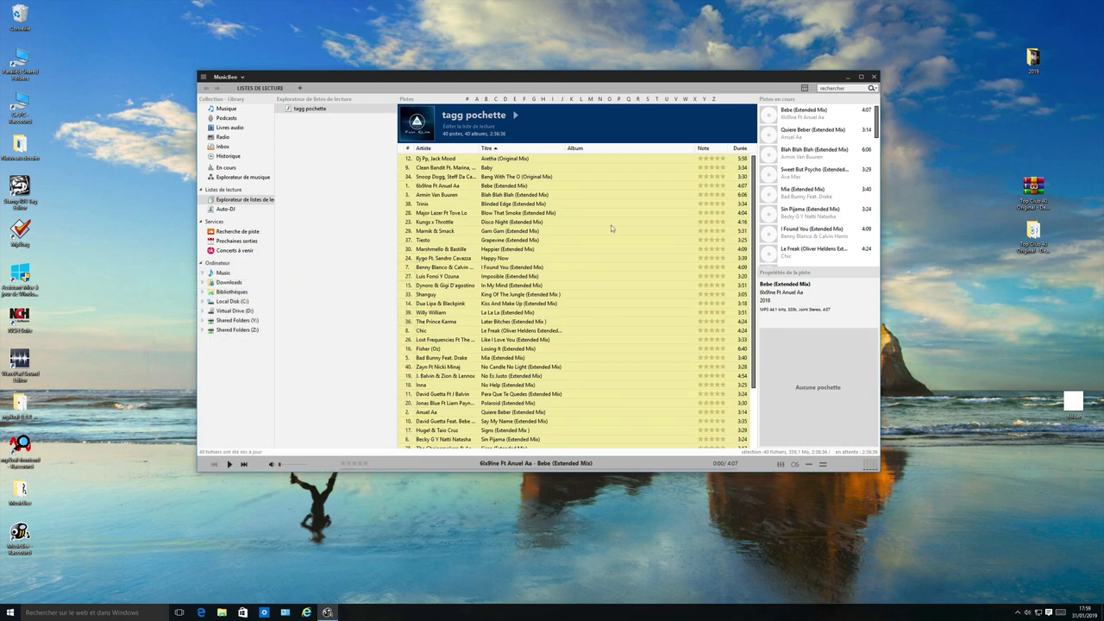
Step: Auto-tag the missing cover art for all tracks in the "tagg pochette" playlist
left_click(463, 249)
key("ctrl+a")
right_click(463, 249)
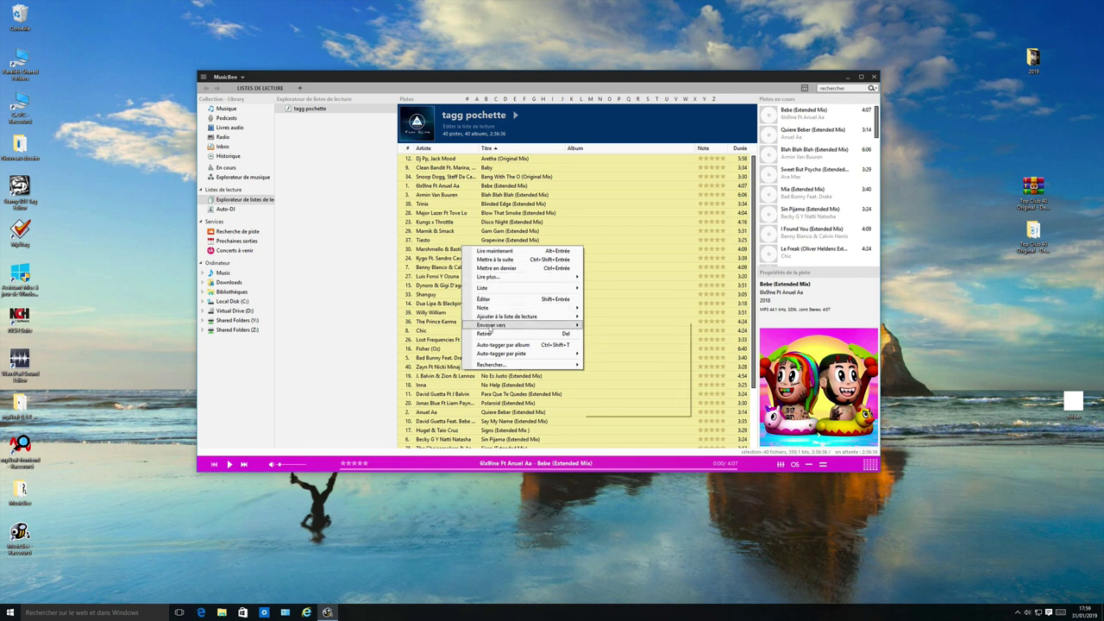
mouse_move(494, 355)
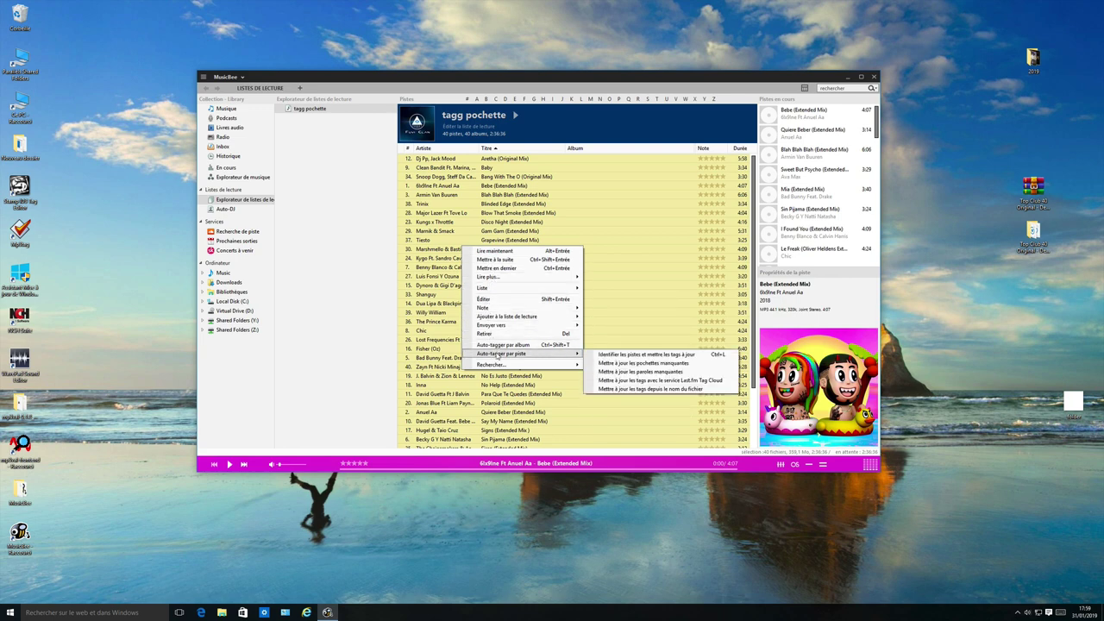
left_click(611, 363)
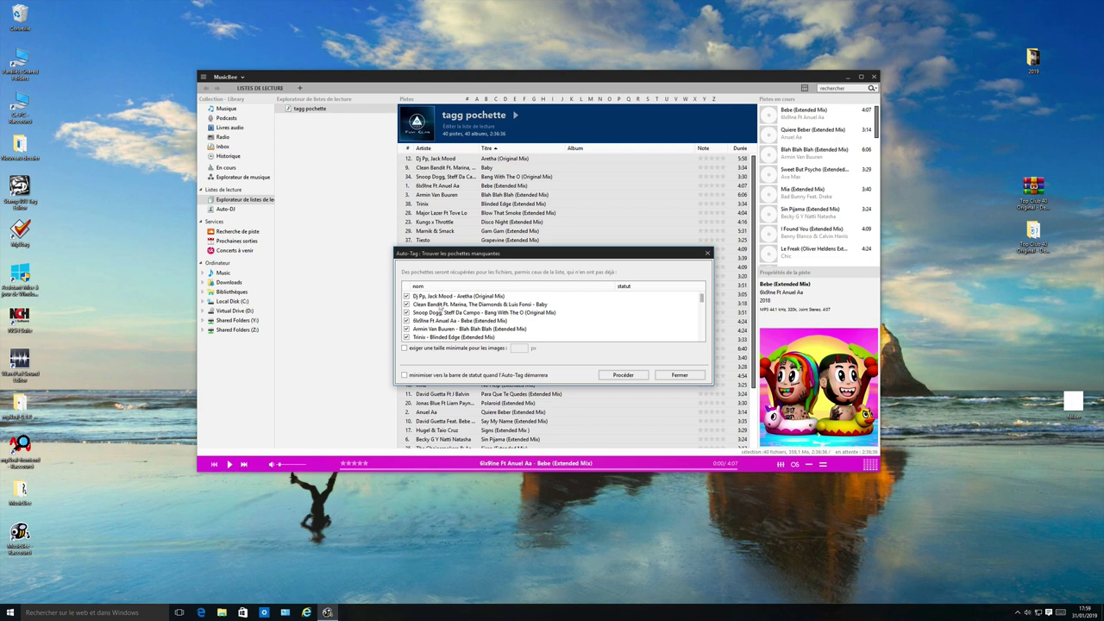
left_click(631, 377)
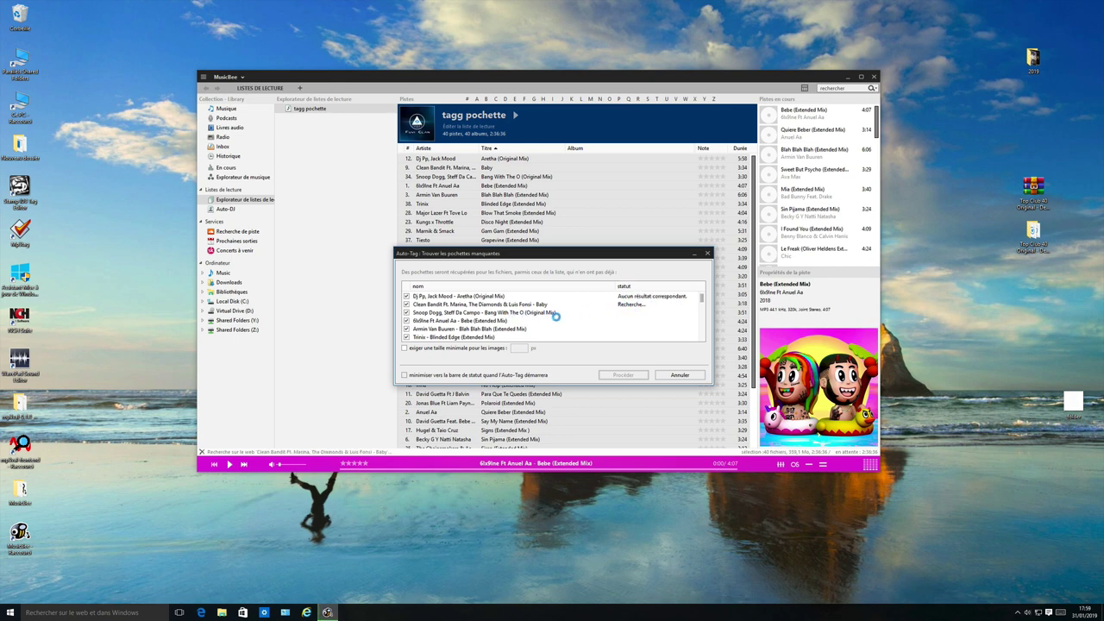
Step: Open the desktop folder "Top Club 40 Original - Decembre 2018" and examine which files still lack cover art
double_click(1033, 231)
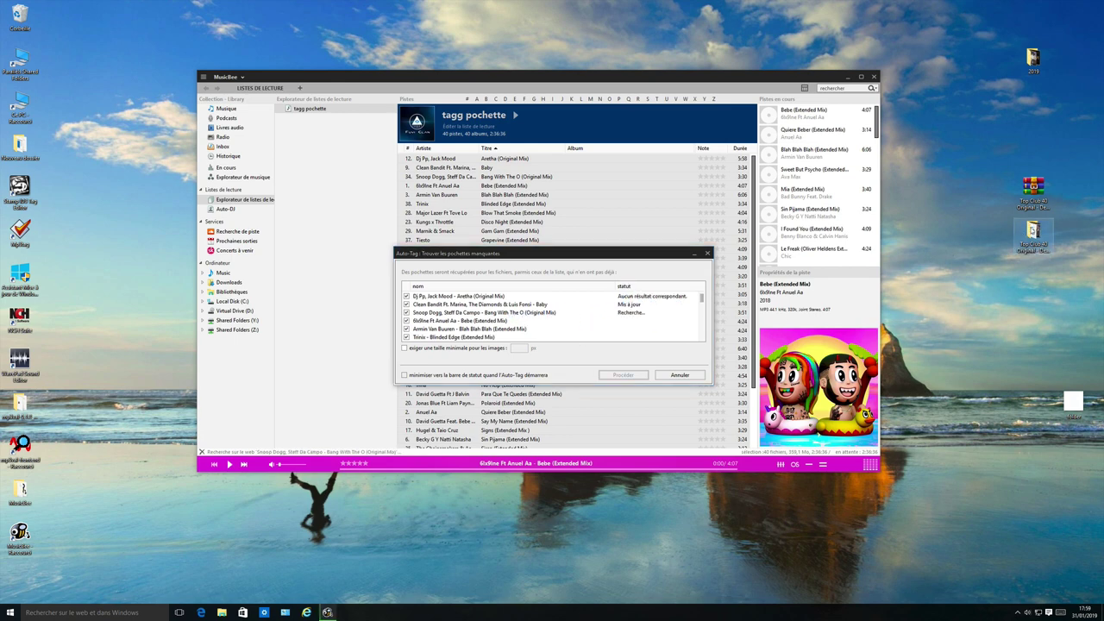
left_click_drag(768, 310, 797, 120)
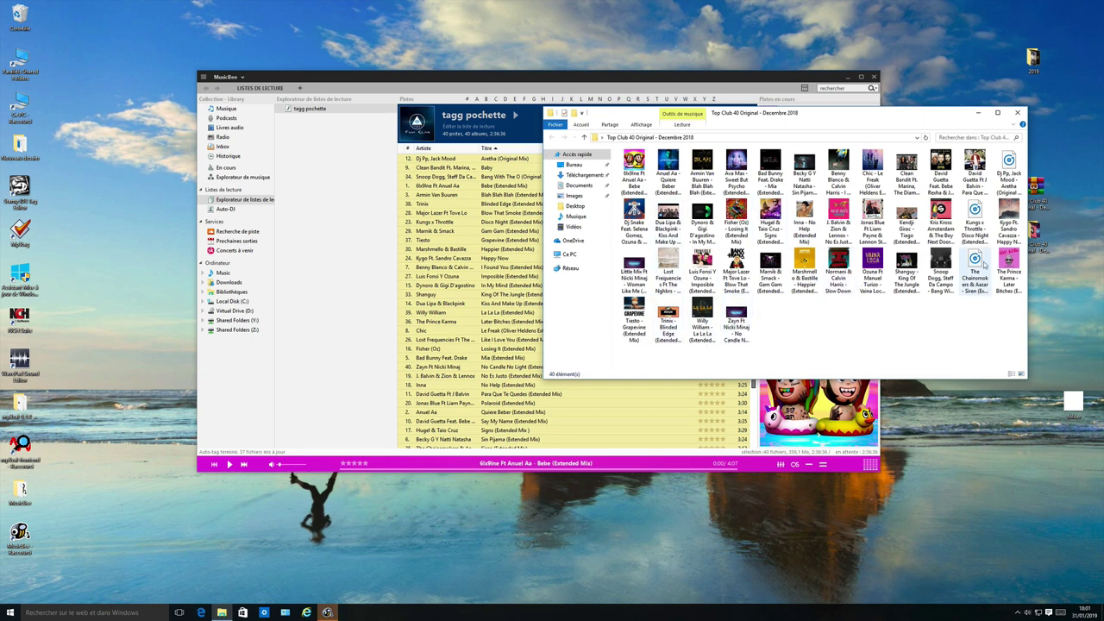
left_click(975, 216)
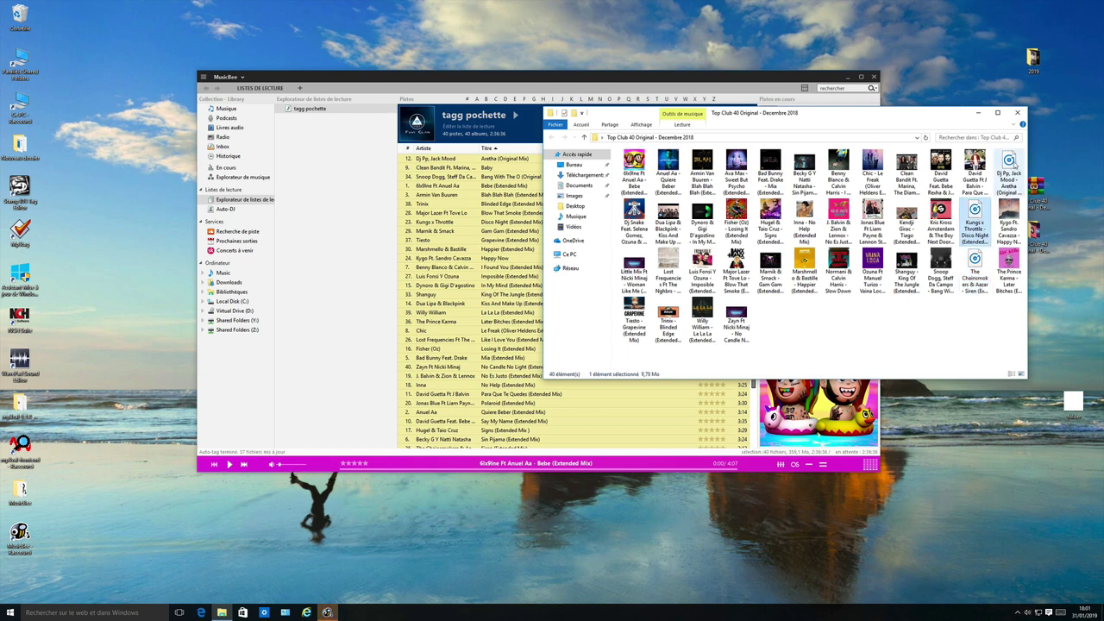
left_click(975, 274)
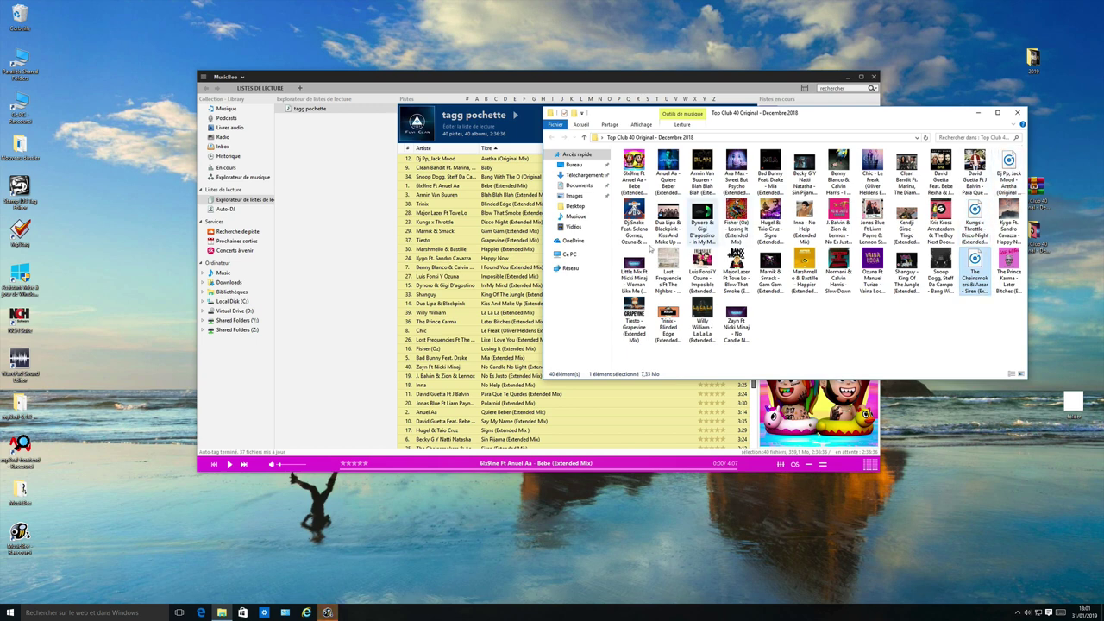
Step: Arrange the folder and MusicBee side by side and select the "Kungs x Throttle - Disco Night" file in the folder
left_click_drag(739, 113, 802, 172)
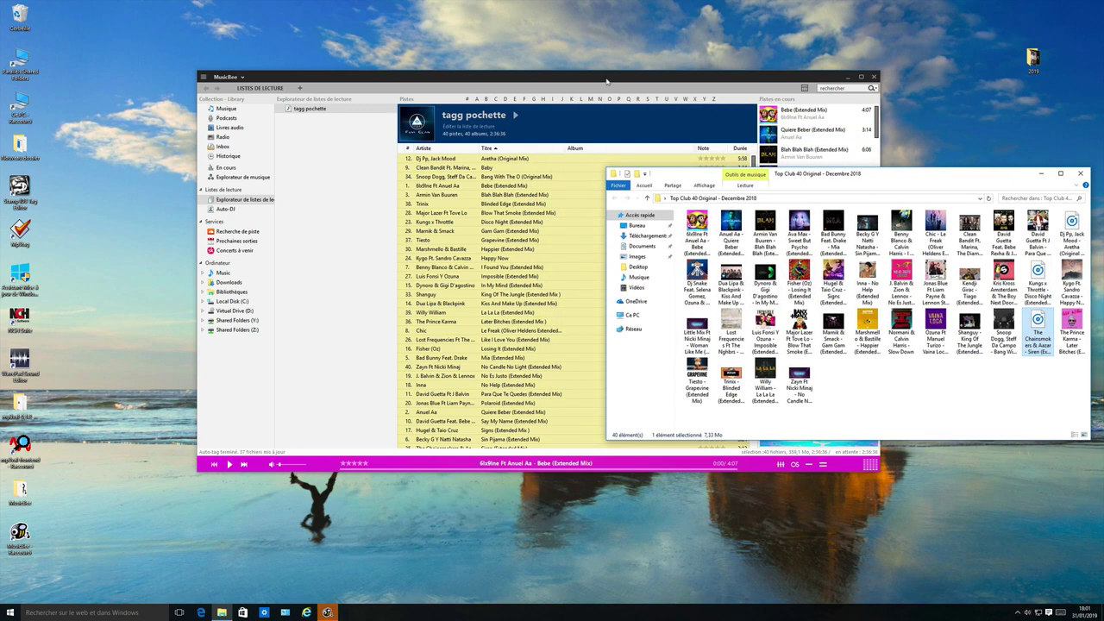
left_click_drag(607, 82, 434, 82)
left_click(415, 286)
left_click(369, 328)
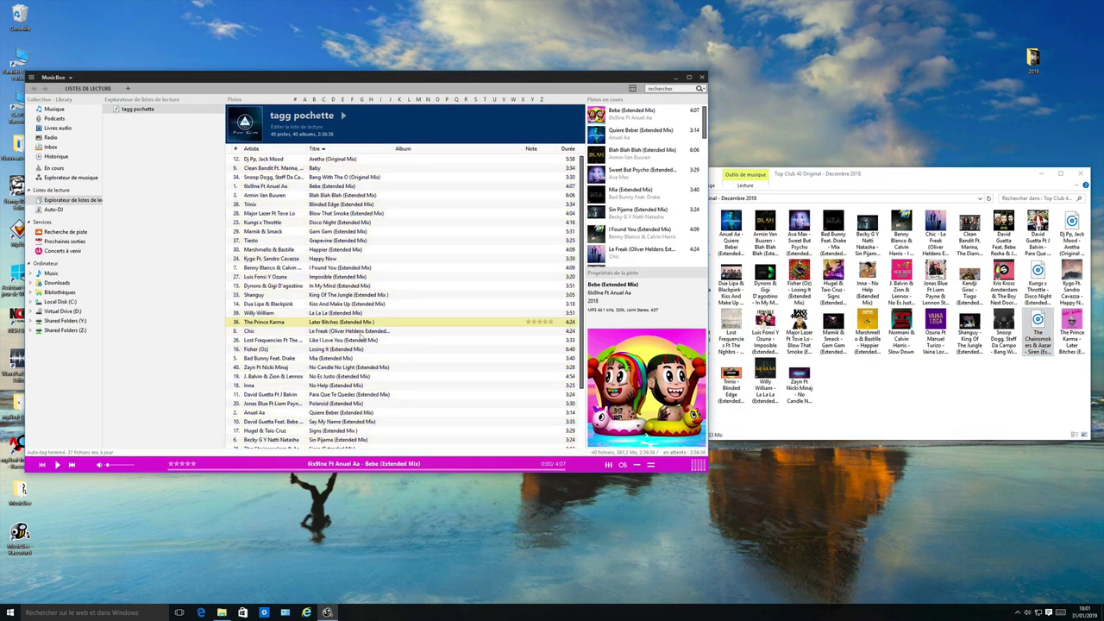
left_click(363, 346)
left_click(341, 278)
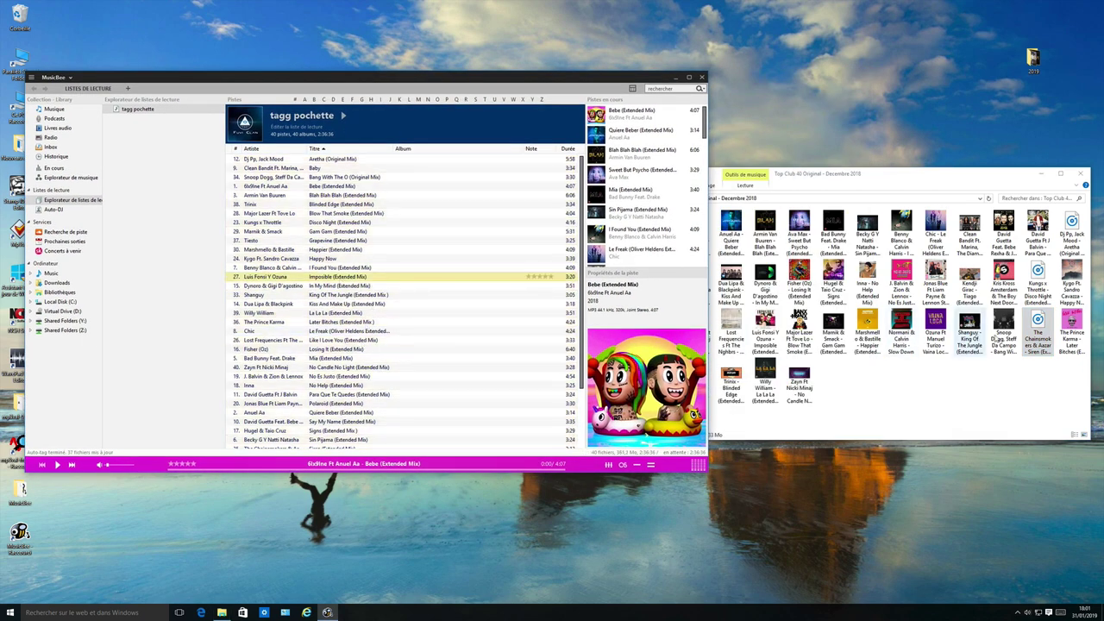
left_click(1038, 285)
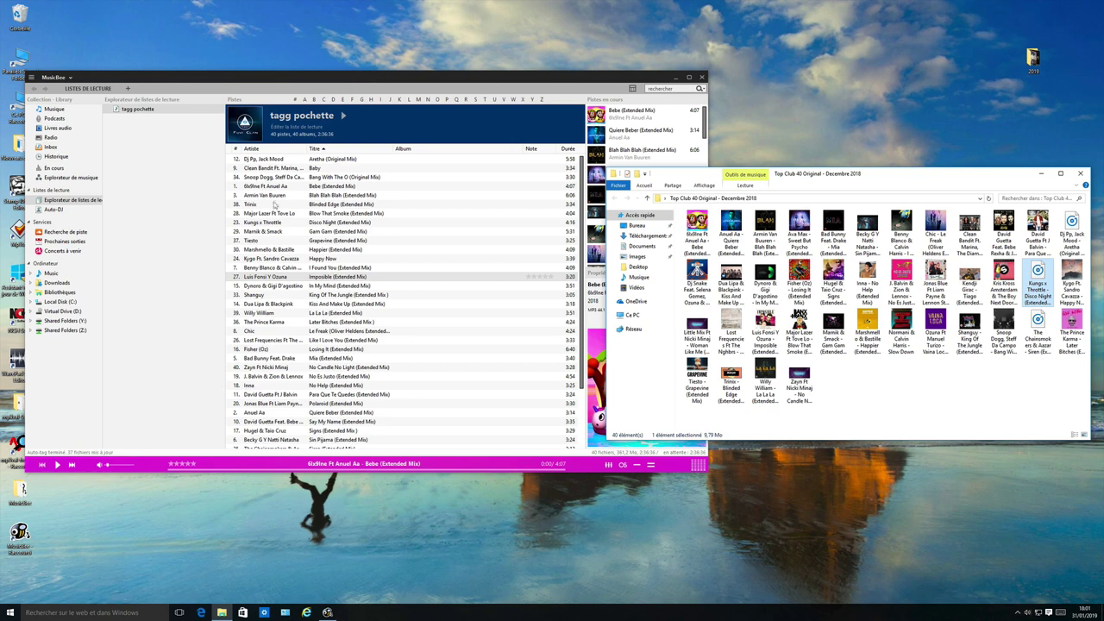
Step: Sort the playlist by artist and open the Kungs x Throttle track "Disco Night (Extended Mix)" for editing
left_click(277, 152)
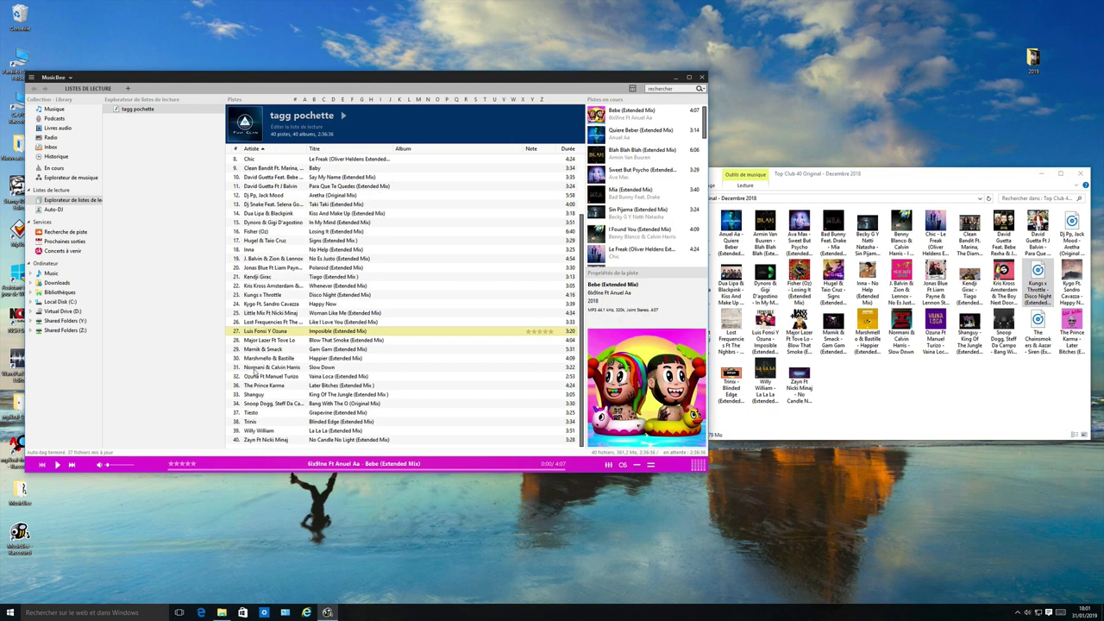
left_click(262, 296)
right_click(266, 299)
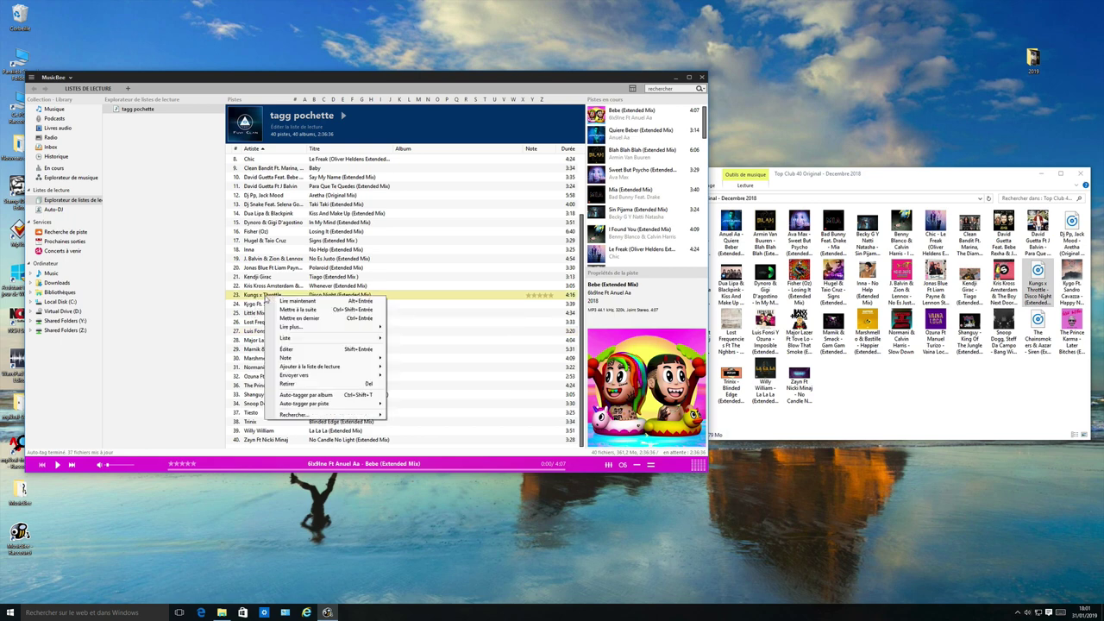
left_click(280, 356)
Step: Search the internet for the cover art of "Disco Night (Extended Mix)" and return to its tags
right_click(190, 343)
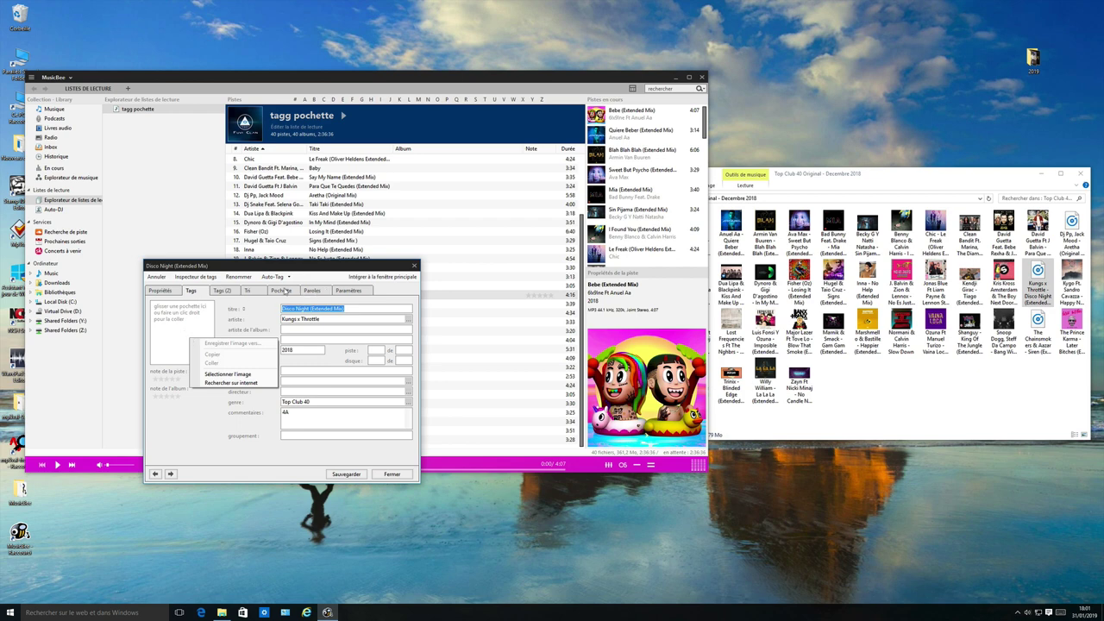
left_click(284, 291)
right_click(171, 334)
left_click(211, 380)
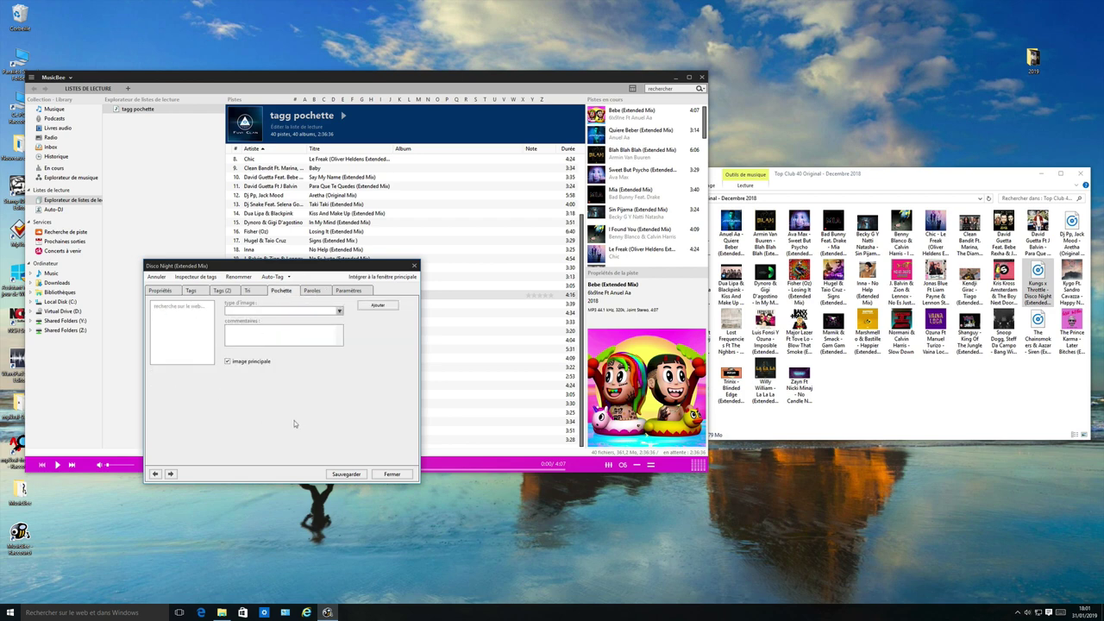
left_click(378, 298)
left_click(200, 292)
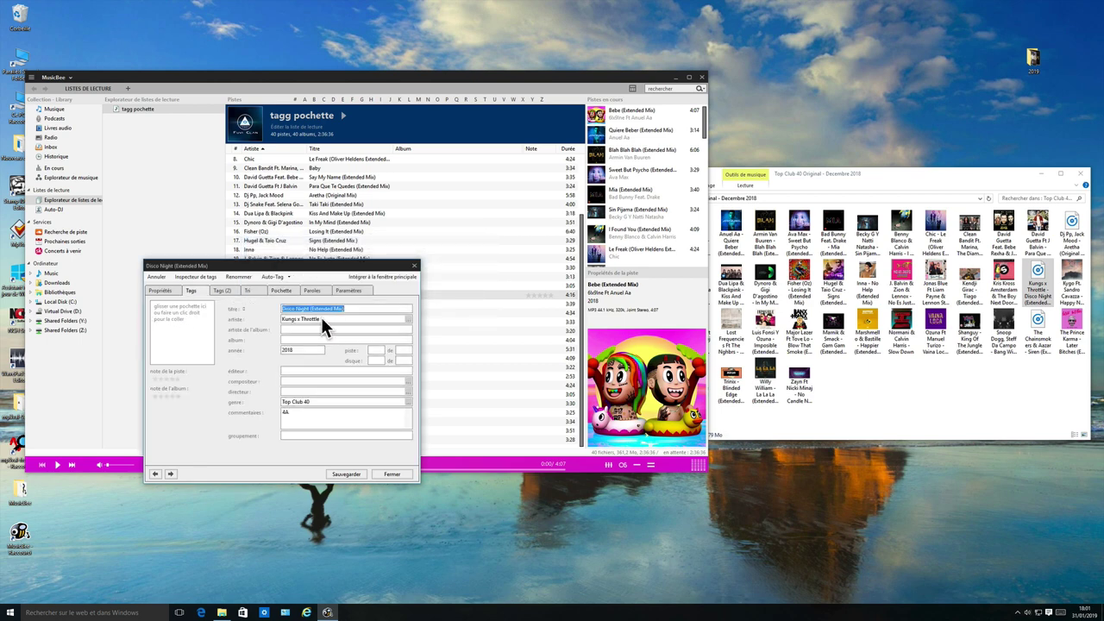
Step: Shorten the track's artist to "Kungs", save, and search the internet for its cover art again
left_click(324, 319)
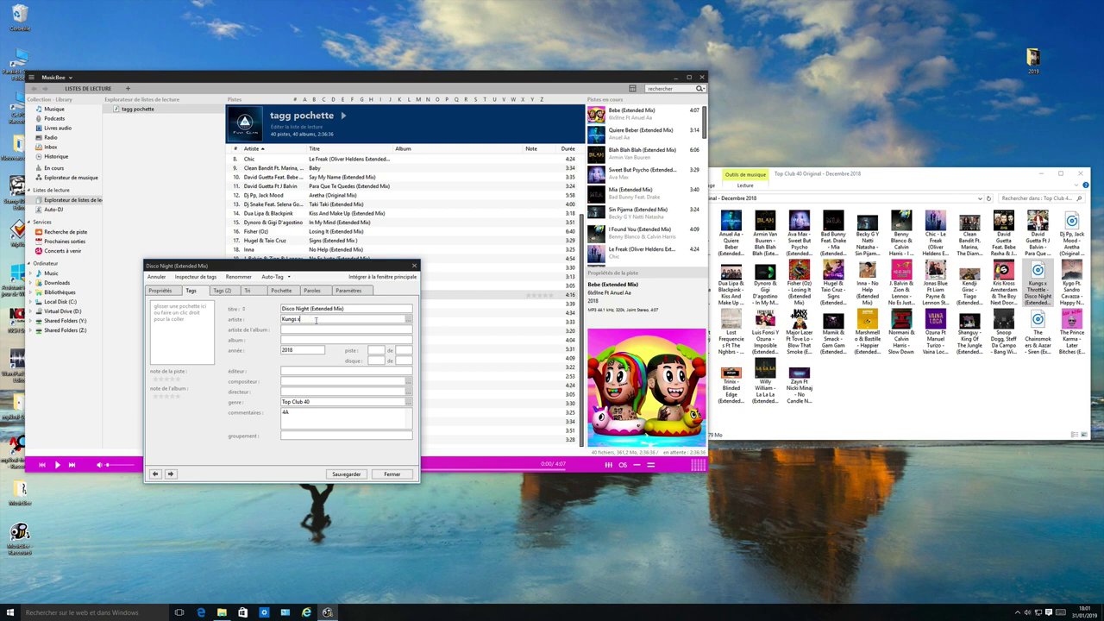
left_click(346, 474)
right_click(287, 295)
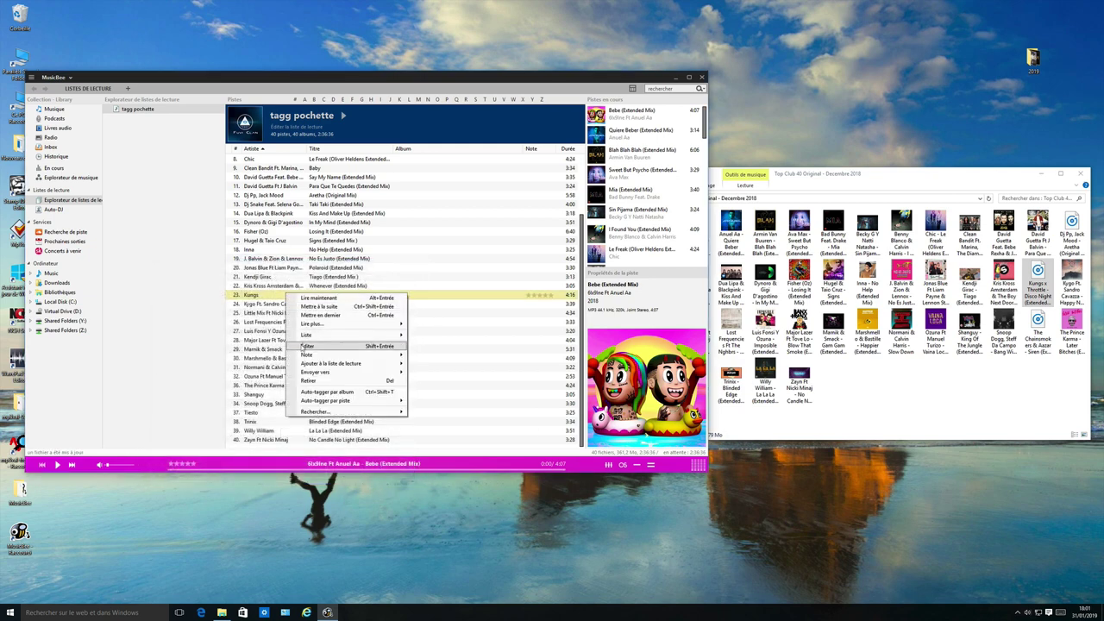
left_click(311, 346)
right_click(168, 334)
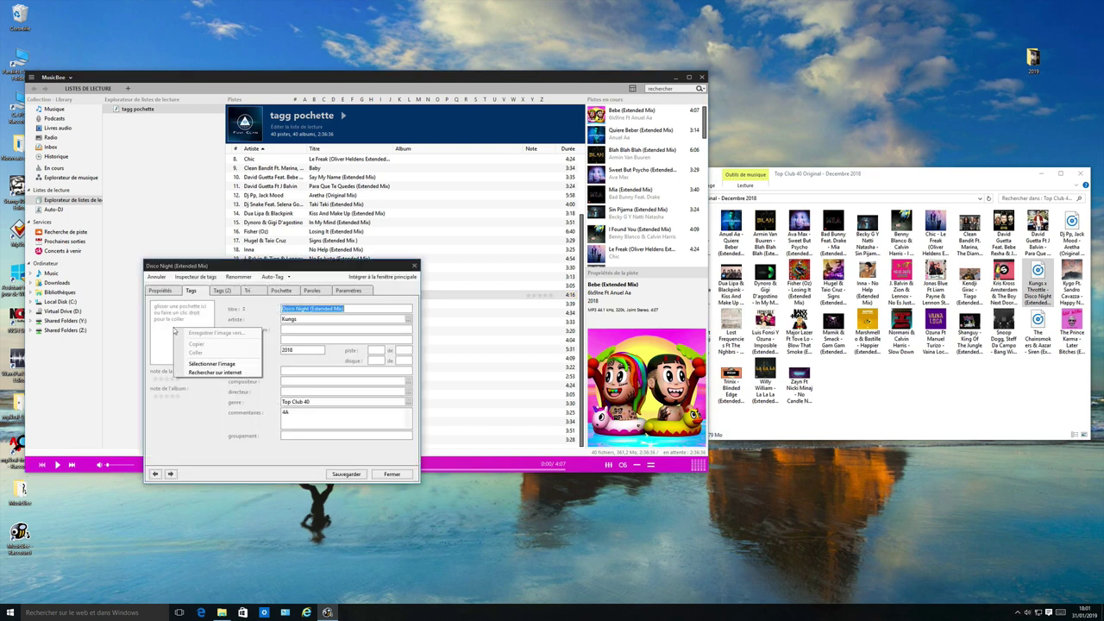
left_click(188, 376)
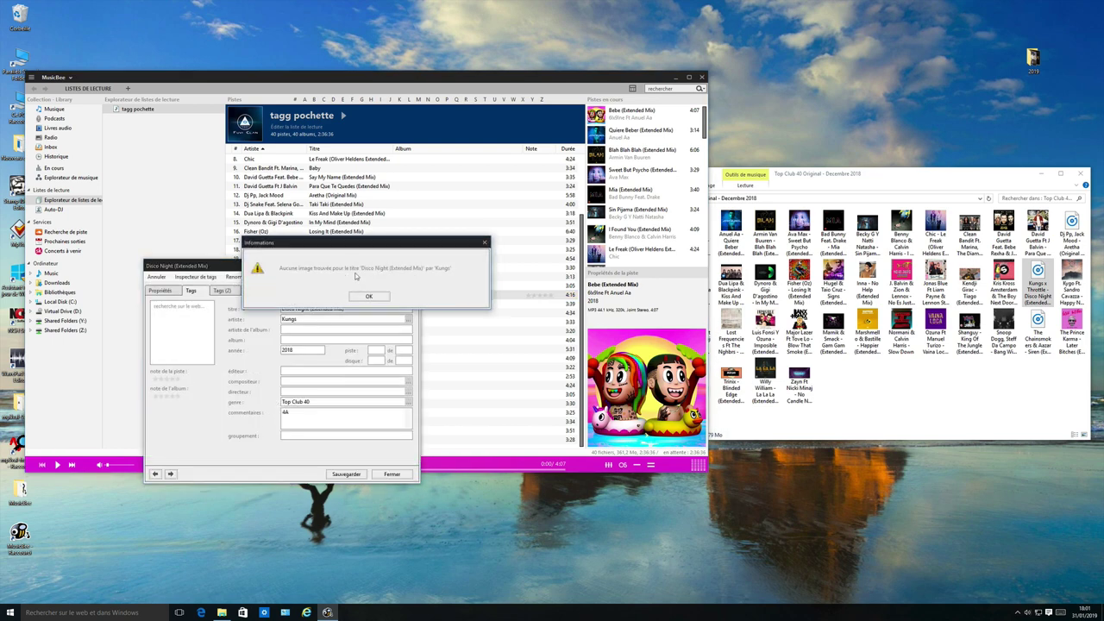
left_click(367, 297)
Step: Shorten the track's title to "Disco Night", save, and repeat the internet search for its cover art
left_click(350, 309)
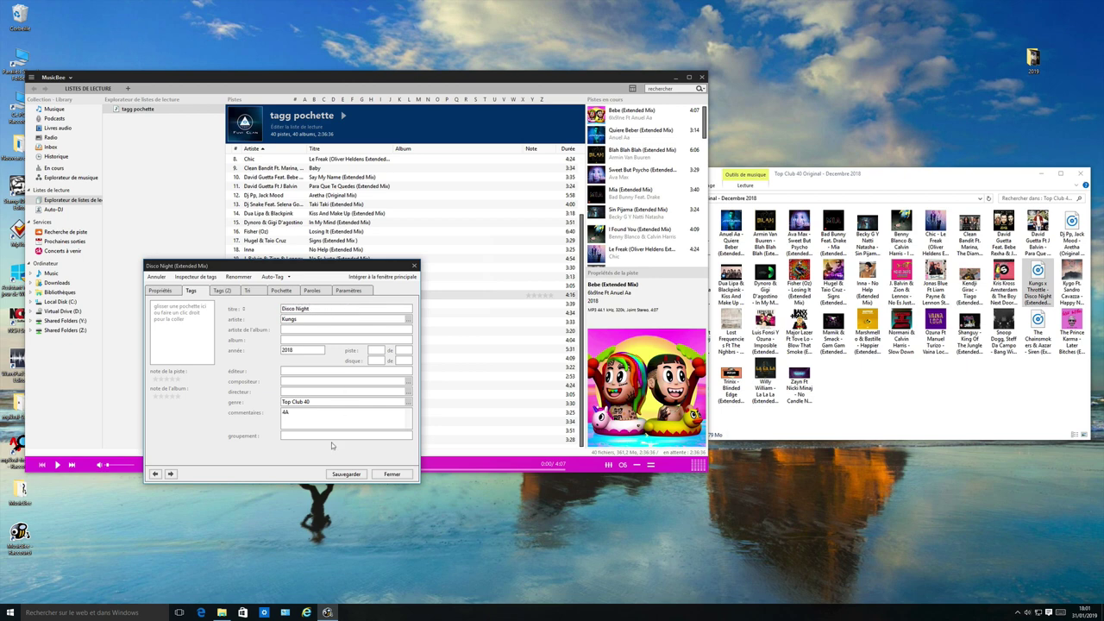
left_click(346, 474)
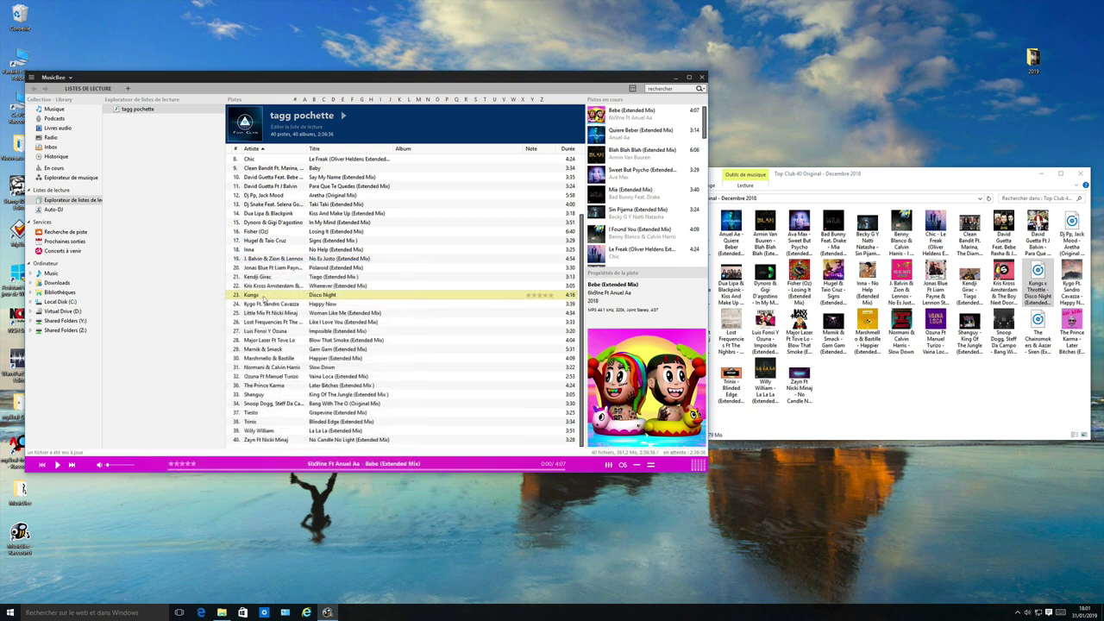
right_click(264, 299)
left_click(285, 348)
right_click(179, 335)
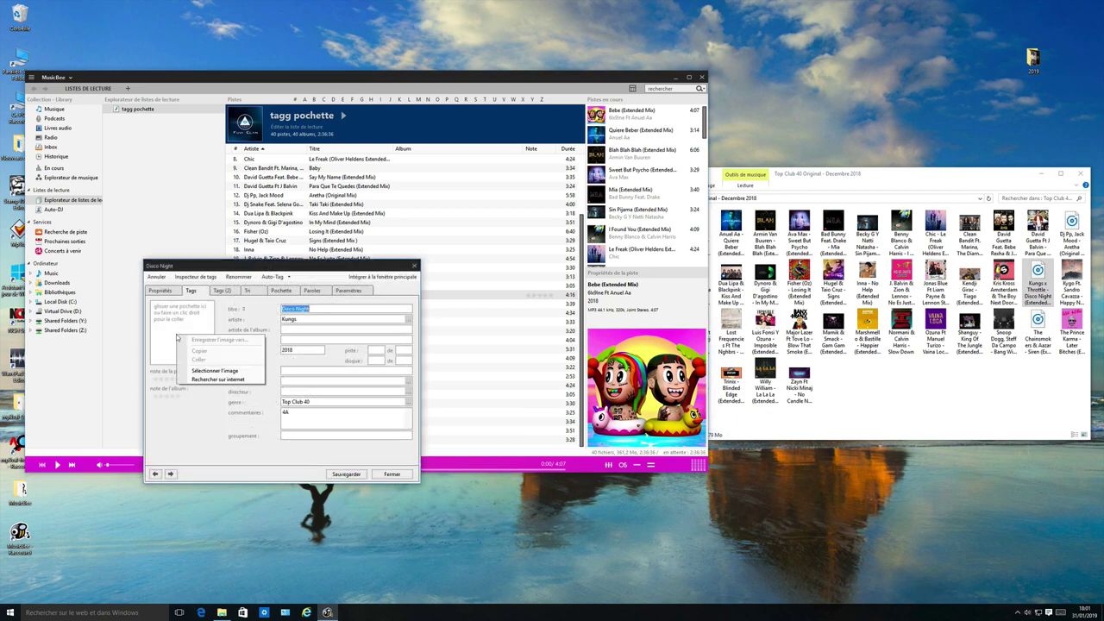
left_click(197, 379)
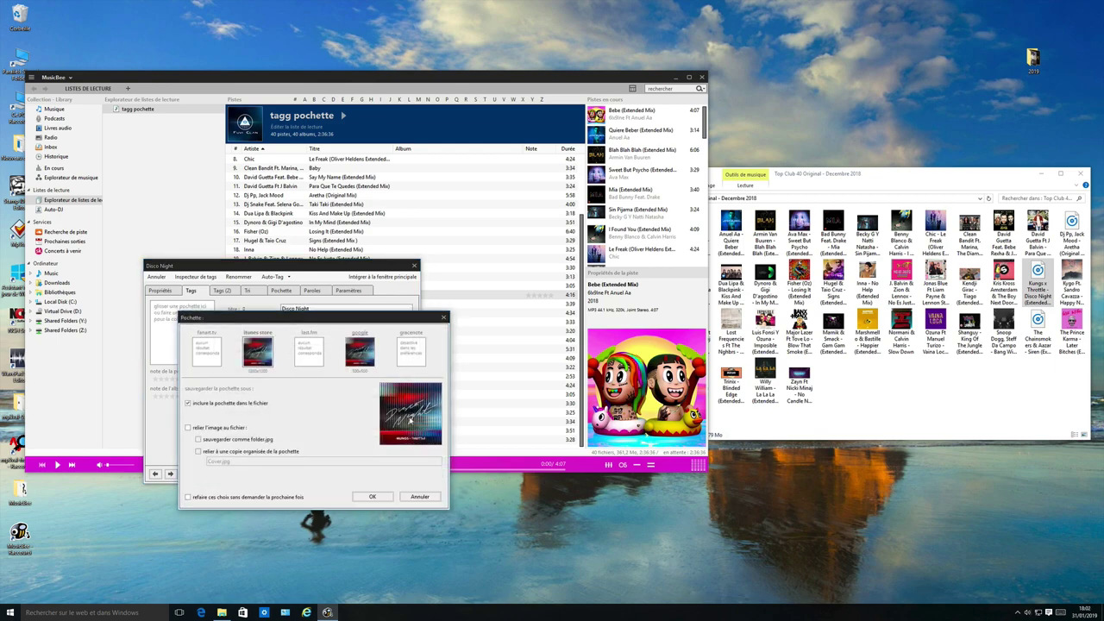
Step: Preview the cover images found on iTunes store and Google, embed the "Disco Night" cover in the file and save
left_click(360, 349)
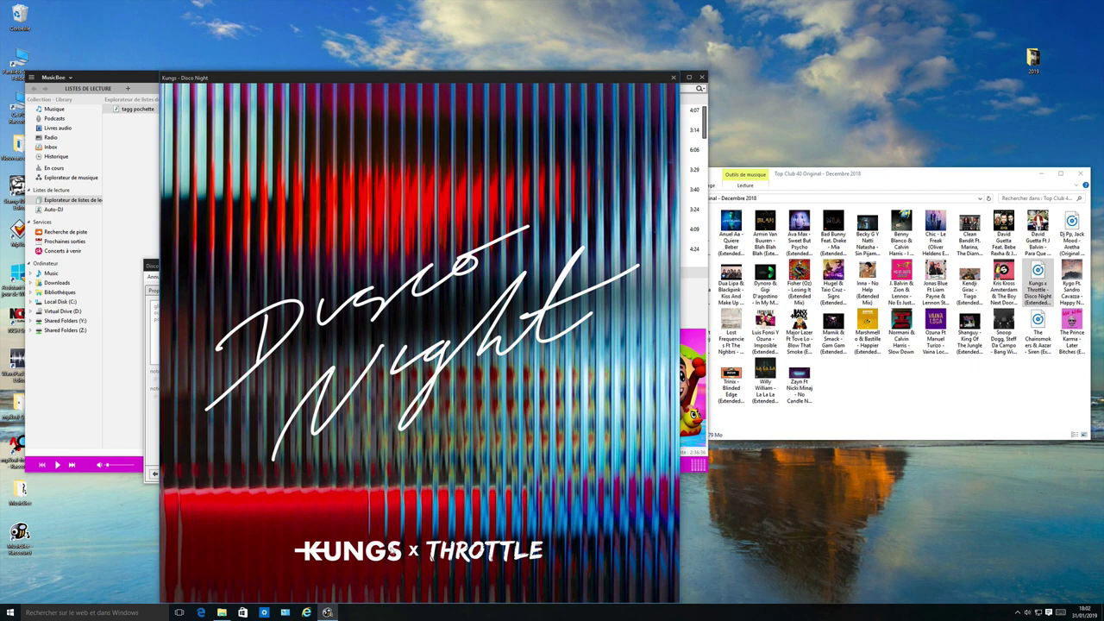
left_click(673, 78)
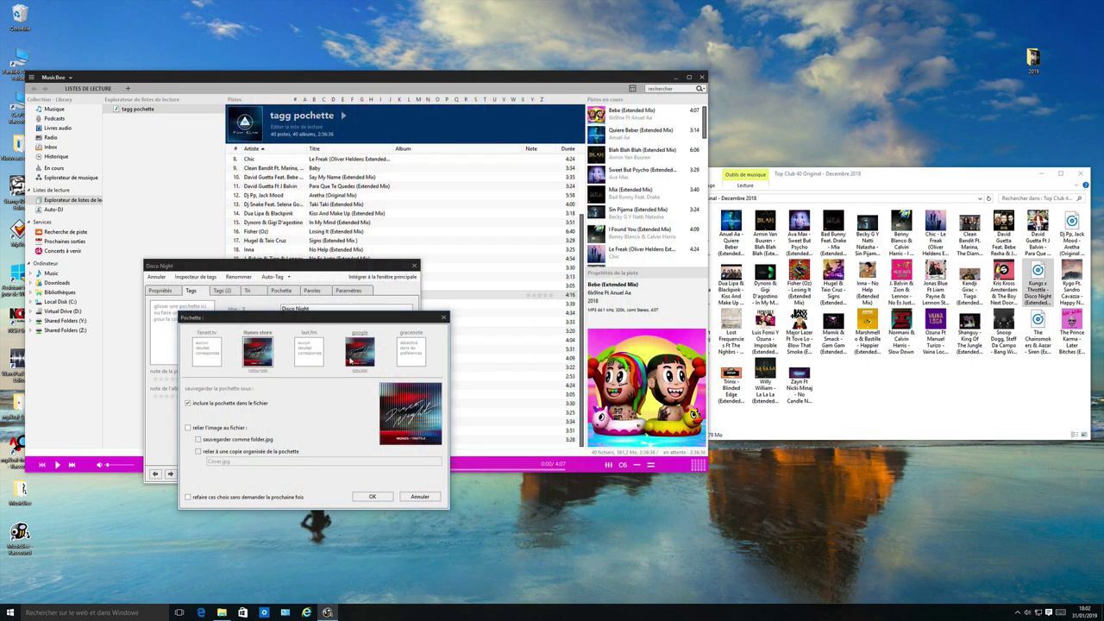
left_click(258, 350)
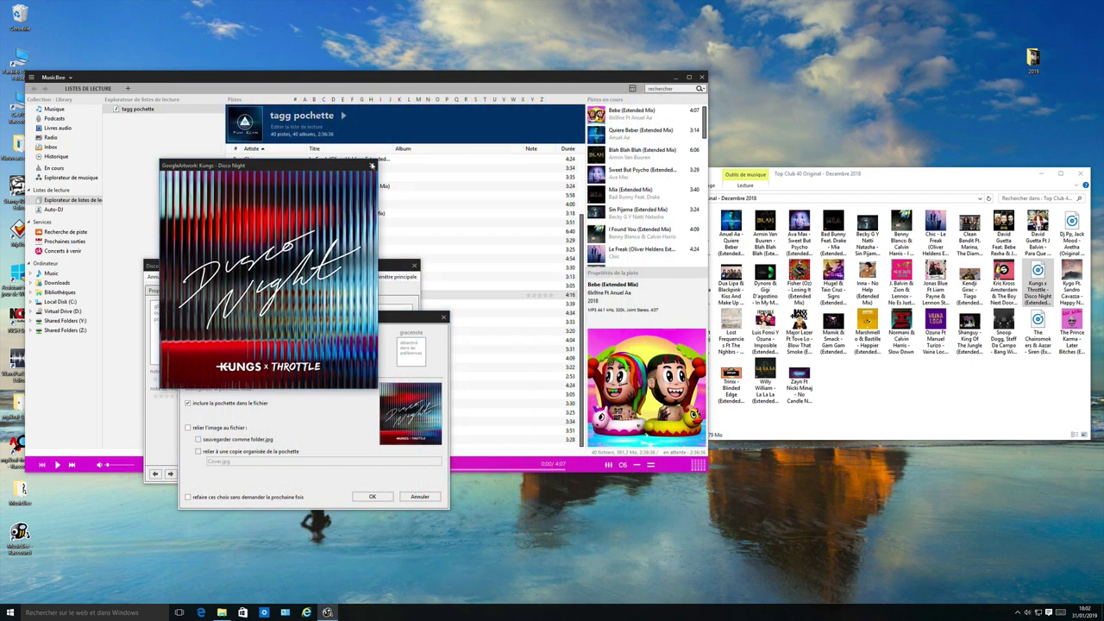
left_click(372, 164)
left_click(372, 496)
left_click(346, 474)
left_click(317, 295)
Step: Examine the remaining files without cover art, open the Clean Bandit track briefly, close the player and folder, and recentre MusicBee
left_click(1072, 235)
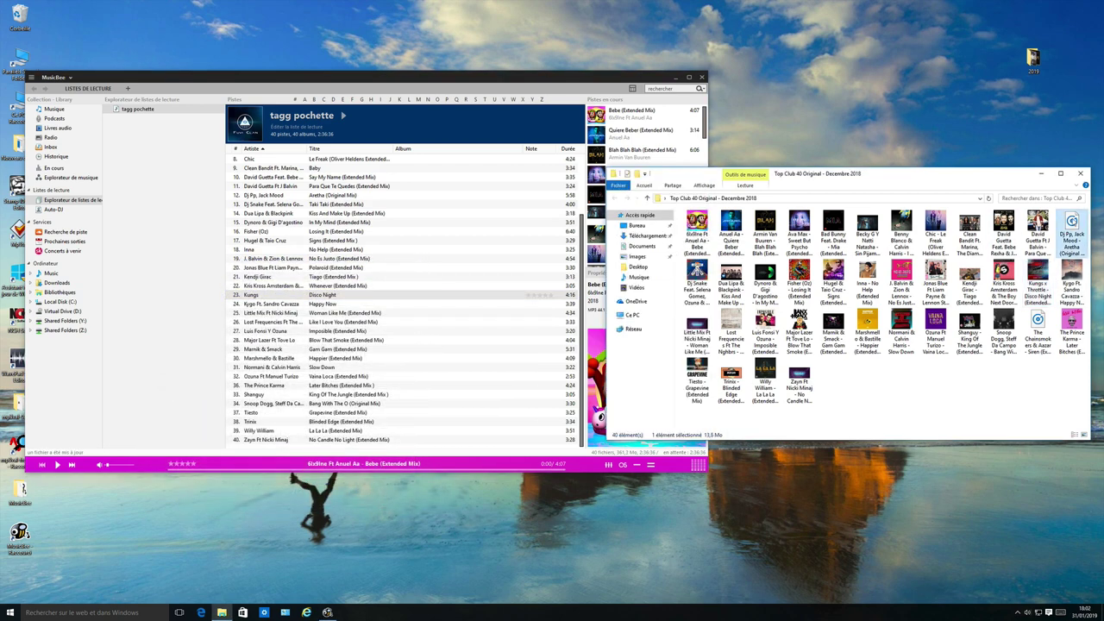
left_click(1038, 333)
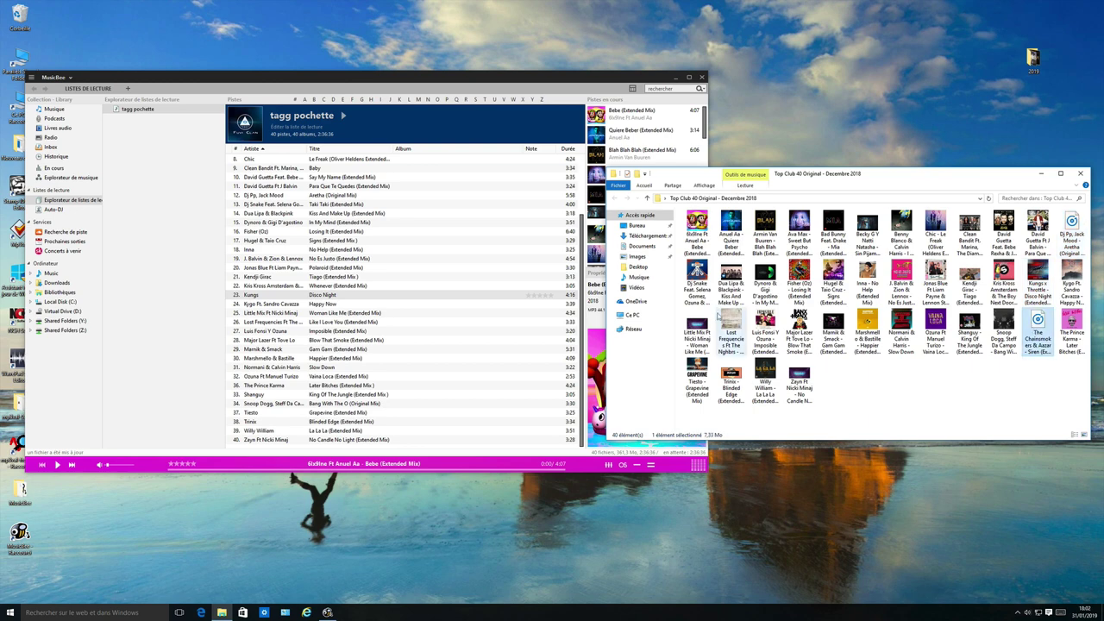
left_click(937, 398)
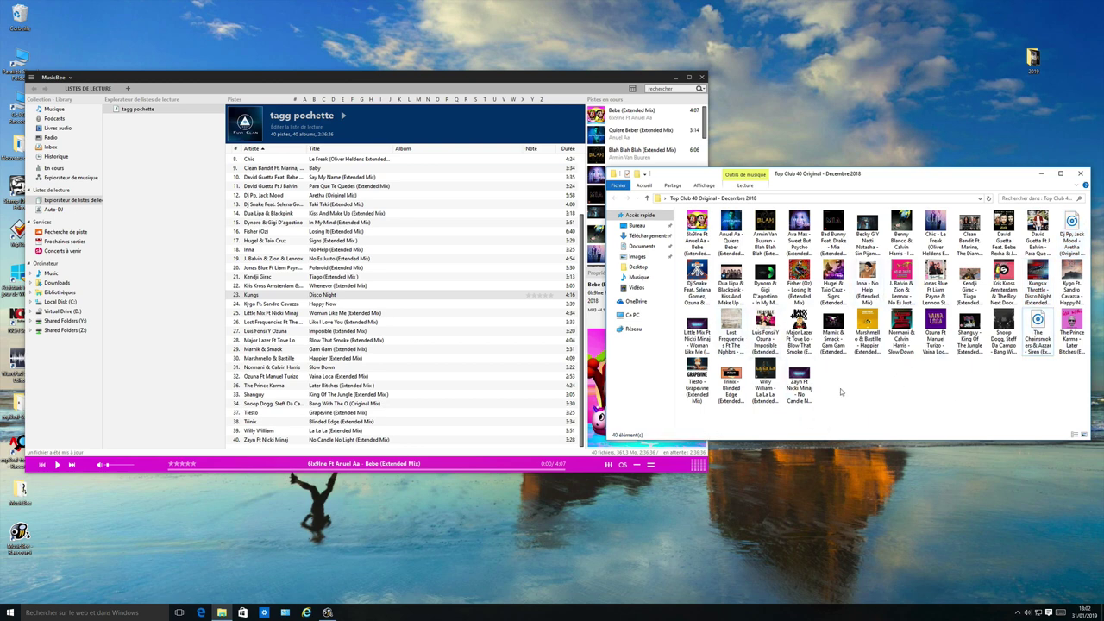
double_click(970, 231)
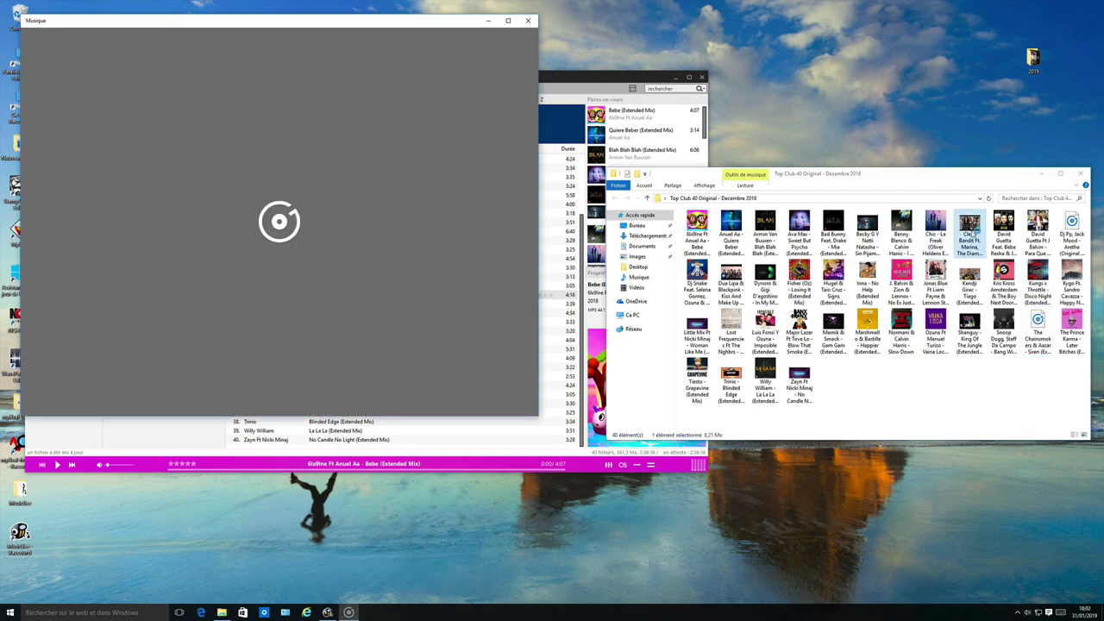
left_click(528, 20)
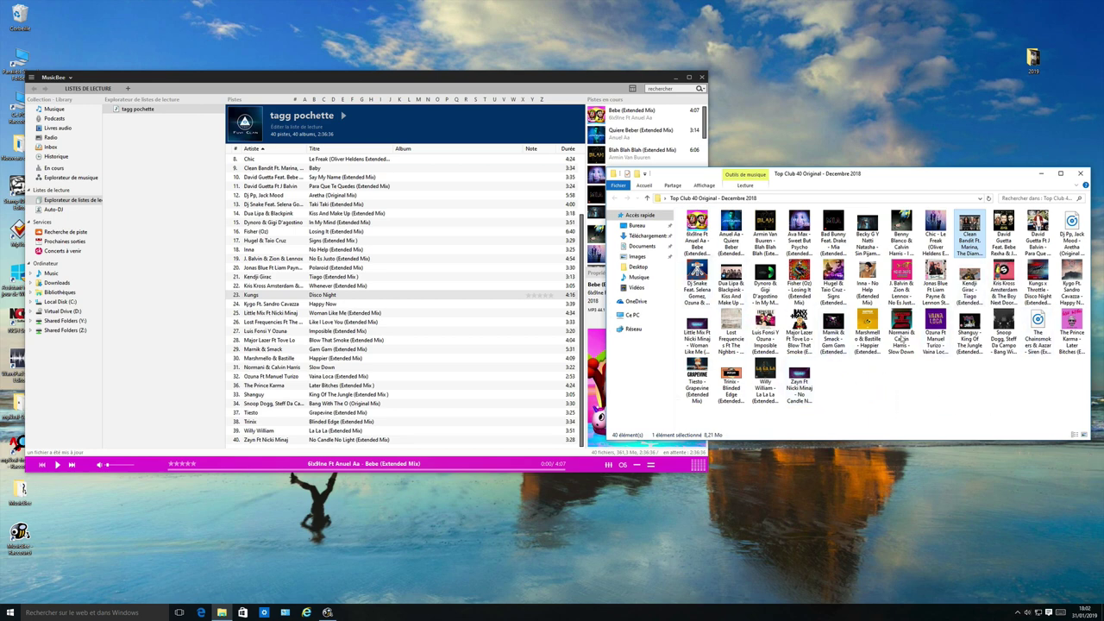
left_click(1081, 175)
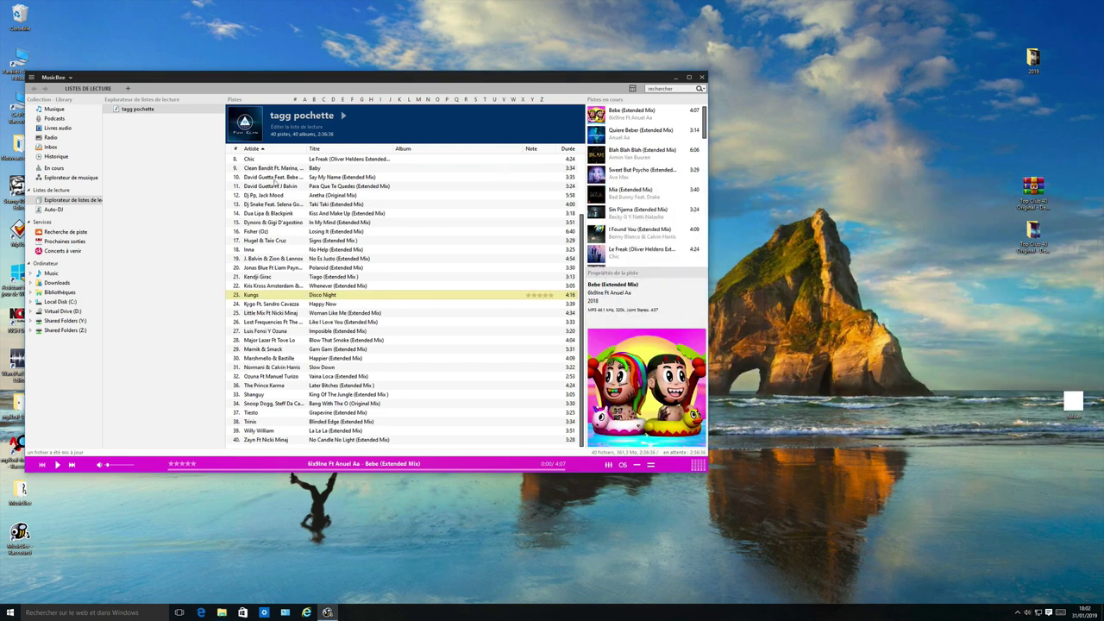
left_click_drag(349, 85, 548, 80)
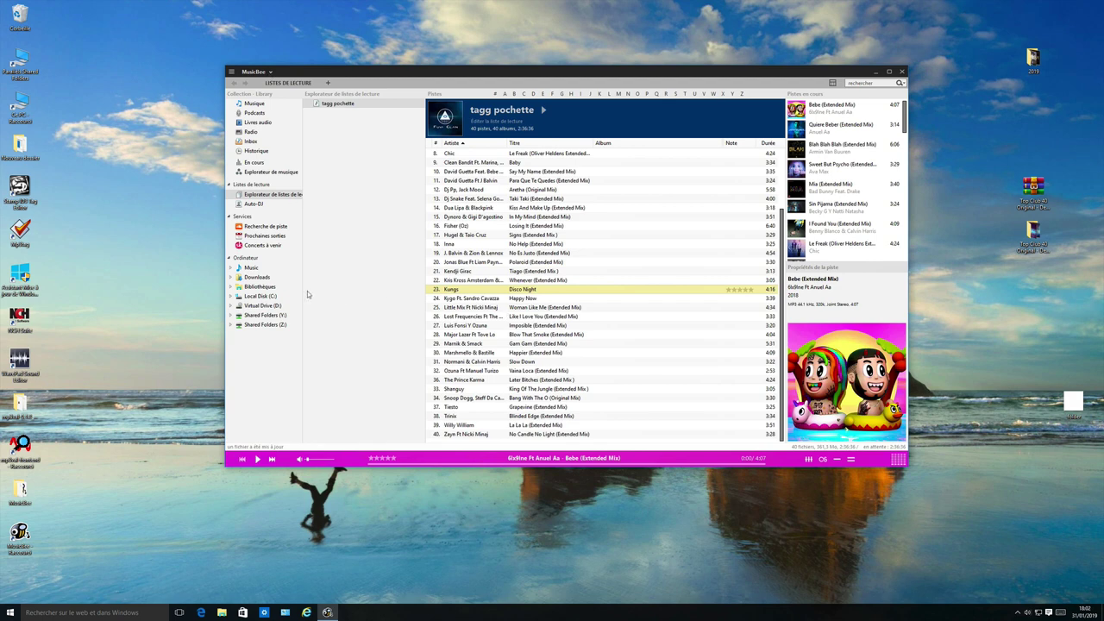
Step: Close MusicBee and return to the desktop
left_click(902, 73)
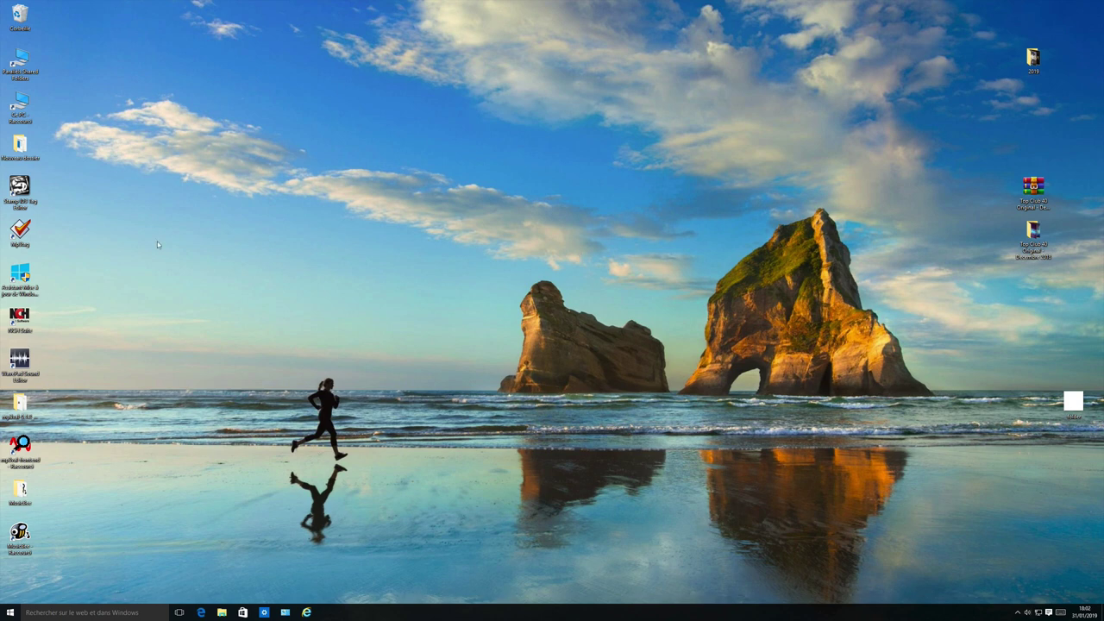
left_click(20, 231)
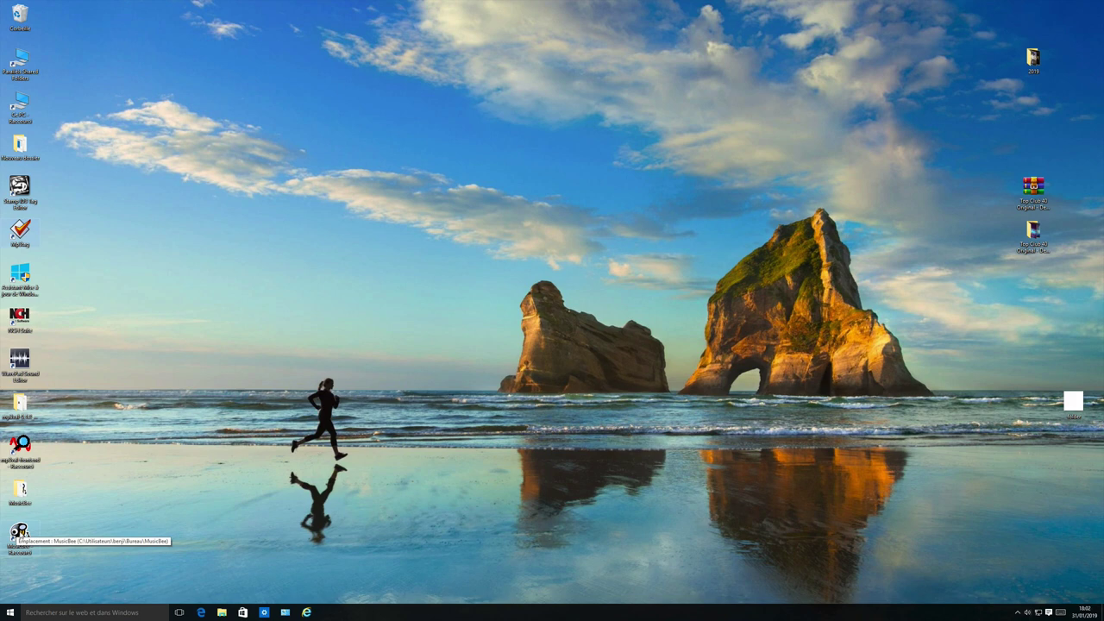
double_click(21, 533)
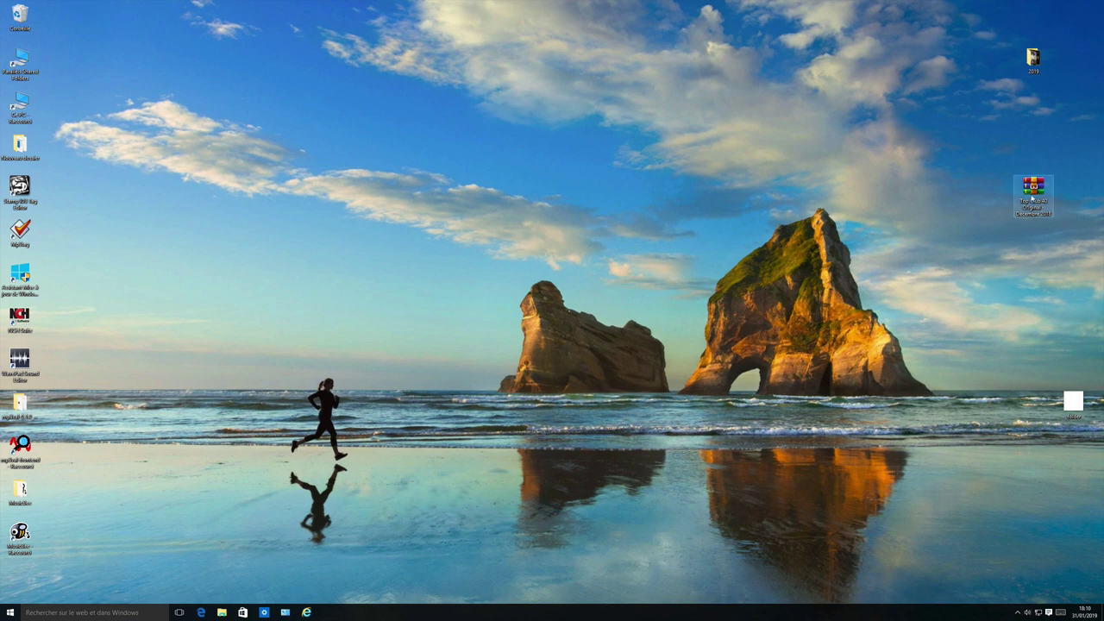
Step: Extract the Top Club 40 Original - Decembre 2018 archive, place the folder beneath it on the desktop, and check its files
right_click(1034, 188)
left_click(975, 220)
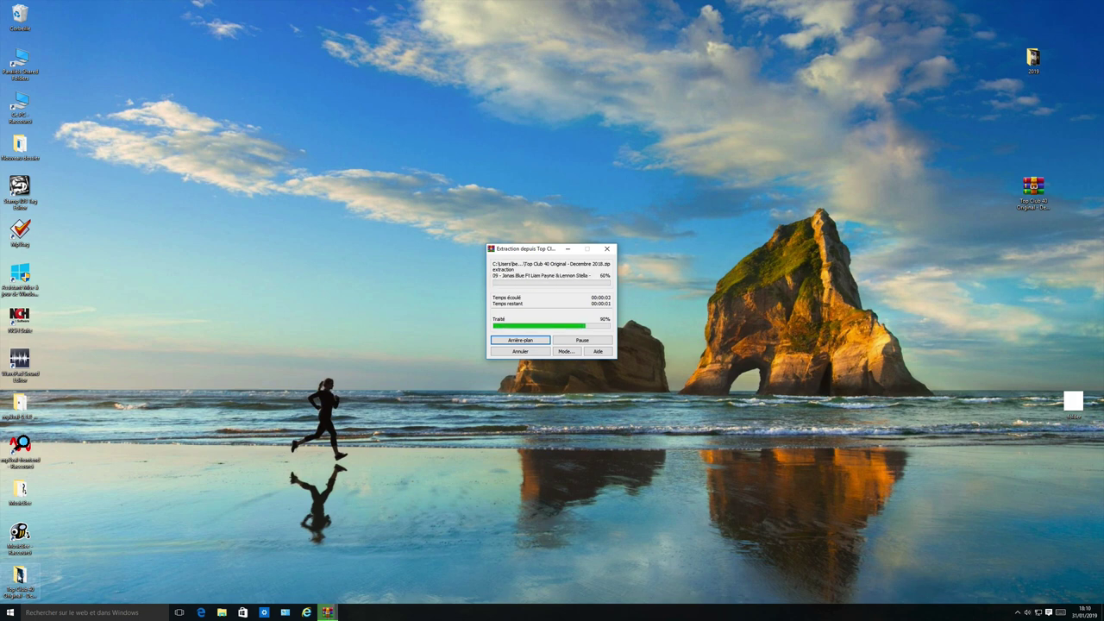
left_click_drag(19, 577, 1037, 231)
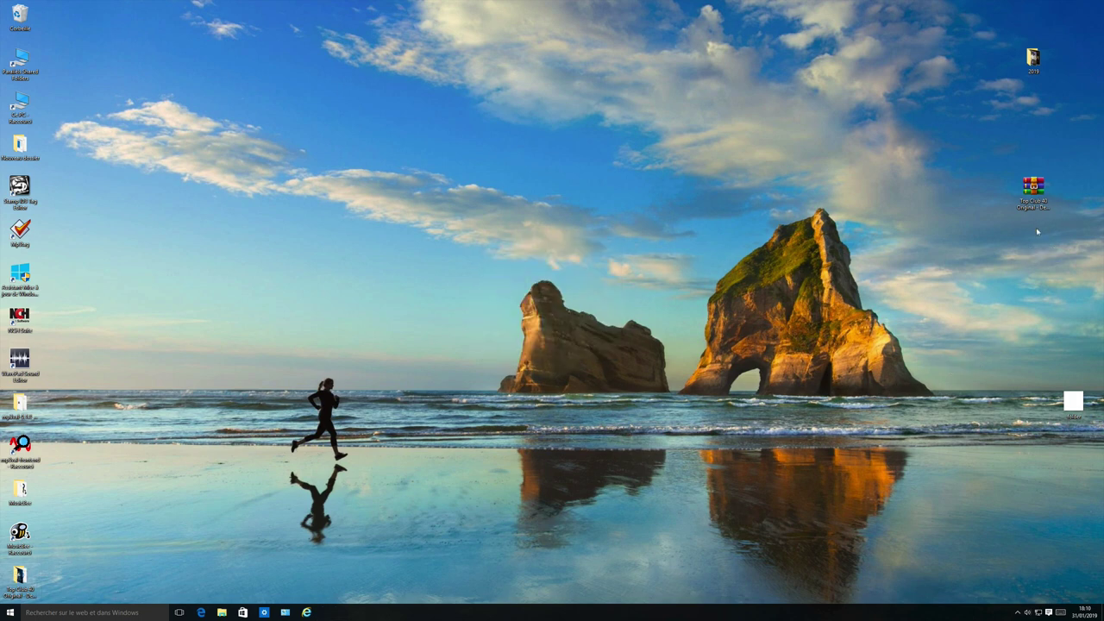
double_click(1036, 231)
left_click(393, 204)
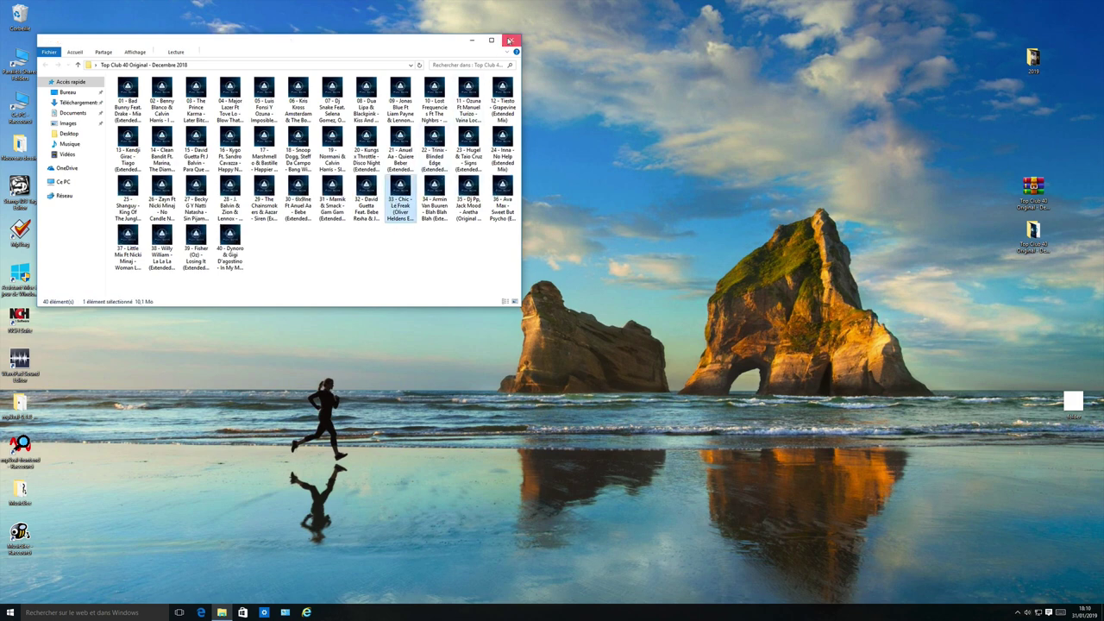
left_click(510, 40)
Step: In Mp3tag, apply the action groups By Fuvi Clan, Top Club 40 Original - December 2018 and (Intro Clean) to all tracks
double_click(19, 232)
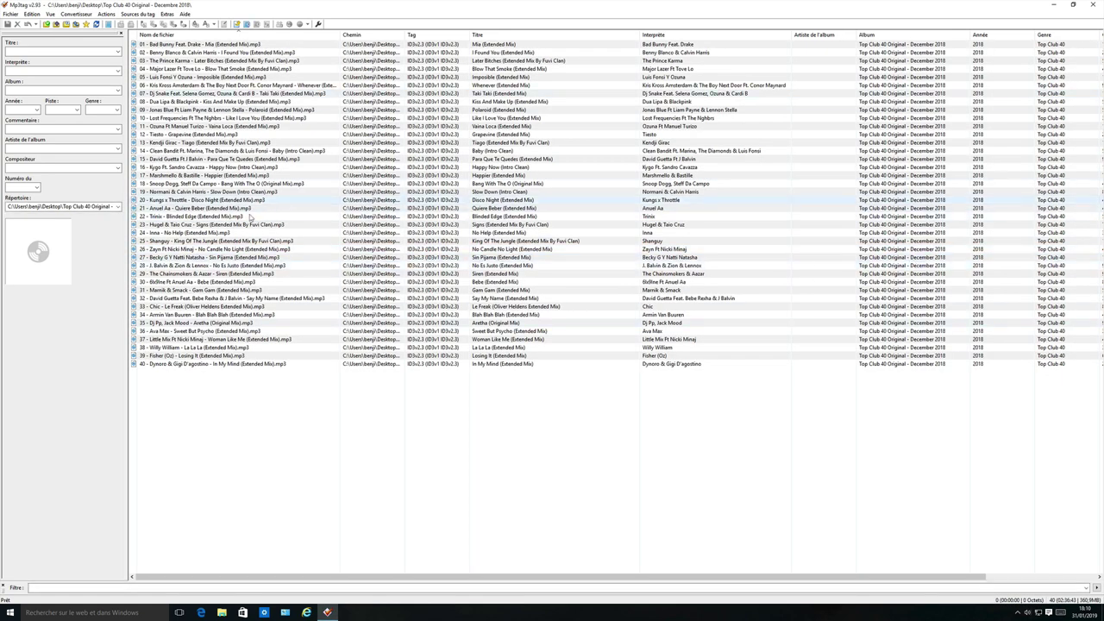
left_click(107, 15)
left_click(200, 194)
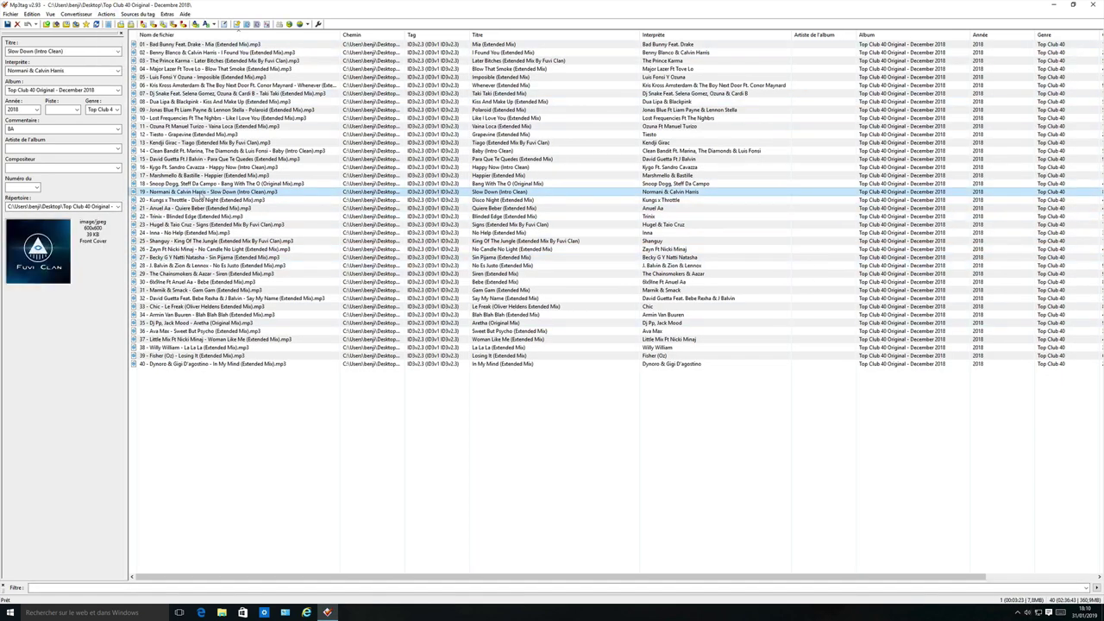
key("ctrl+a")
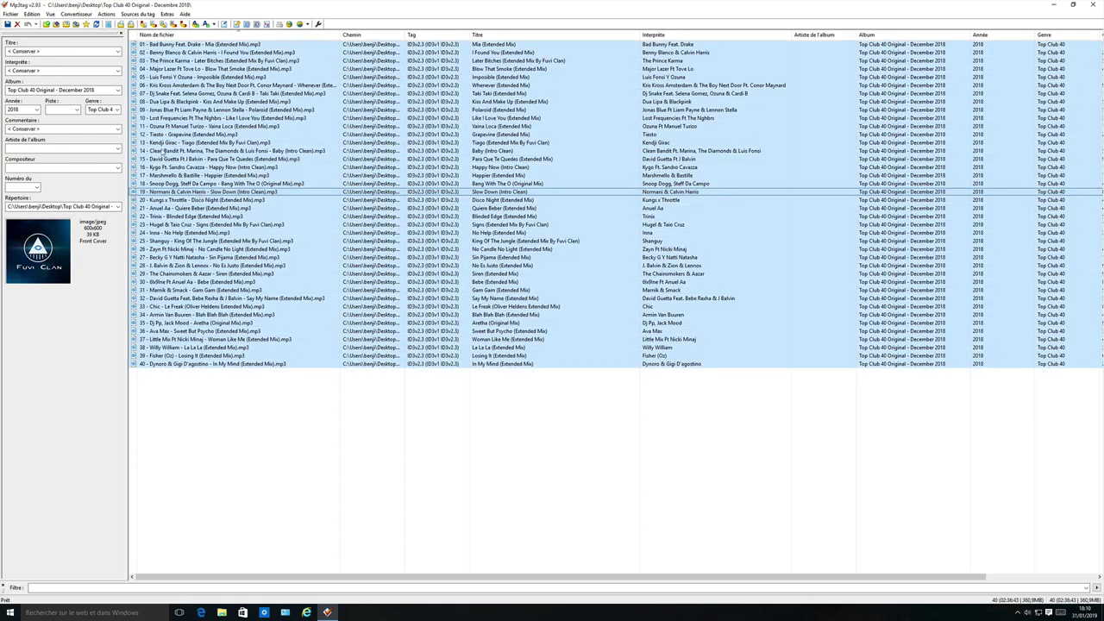
left_click(107, 15)
left_click(111, 24)
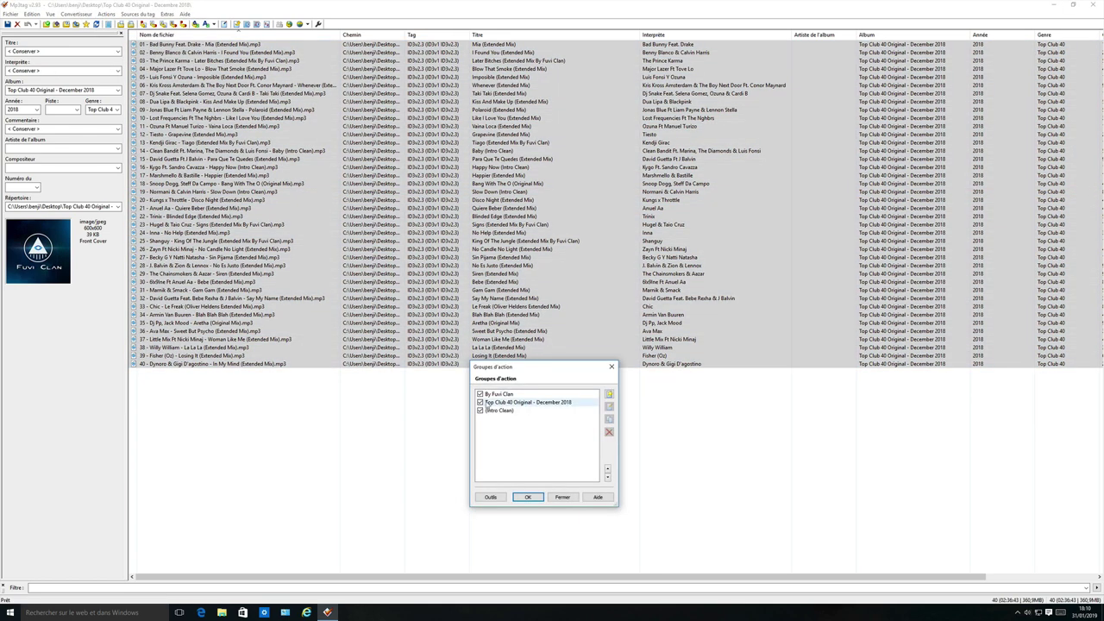
left_click(528, 498)
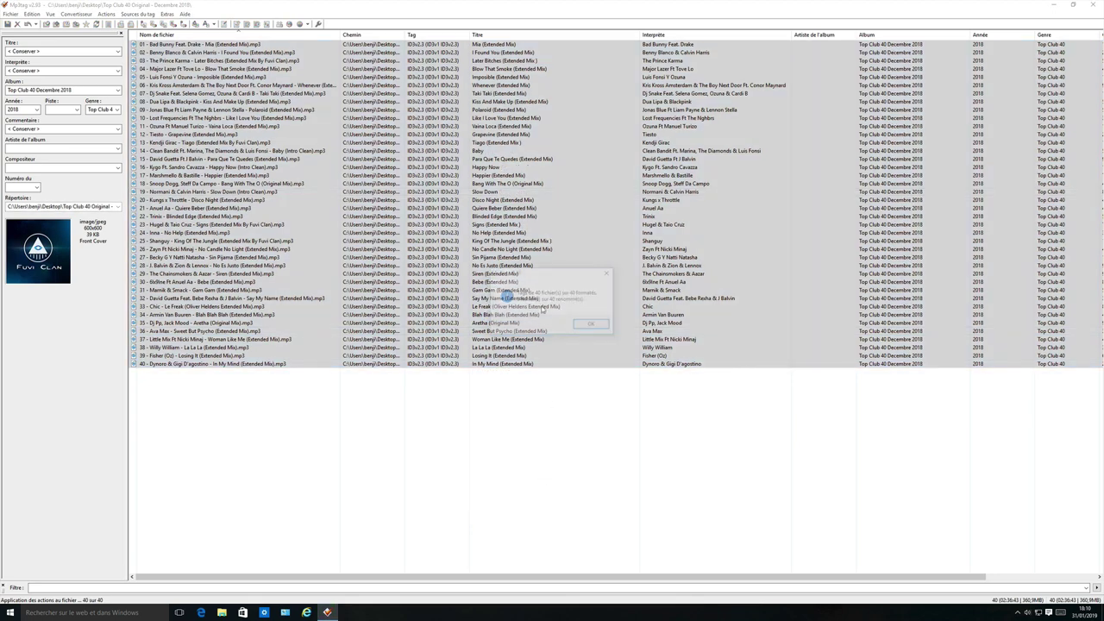
left_click(591, 324)
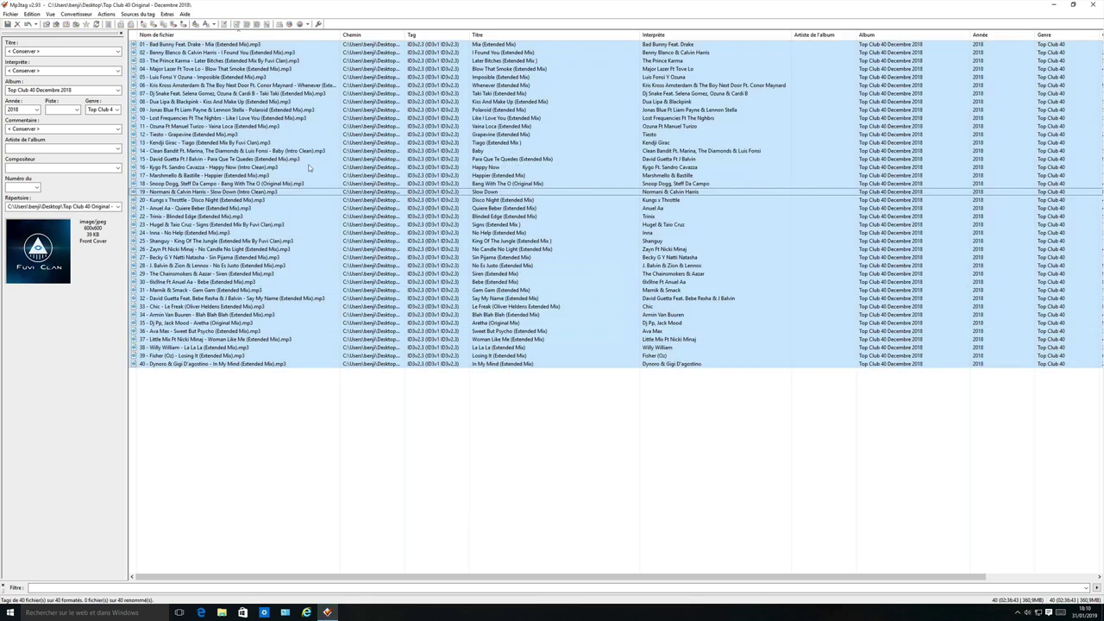
Step: Rename all files from their tags using the artist - title format, and close Mp3tag
left_click(144, 24)
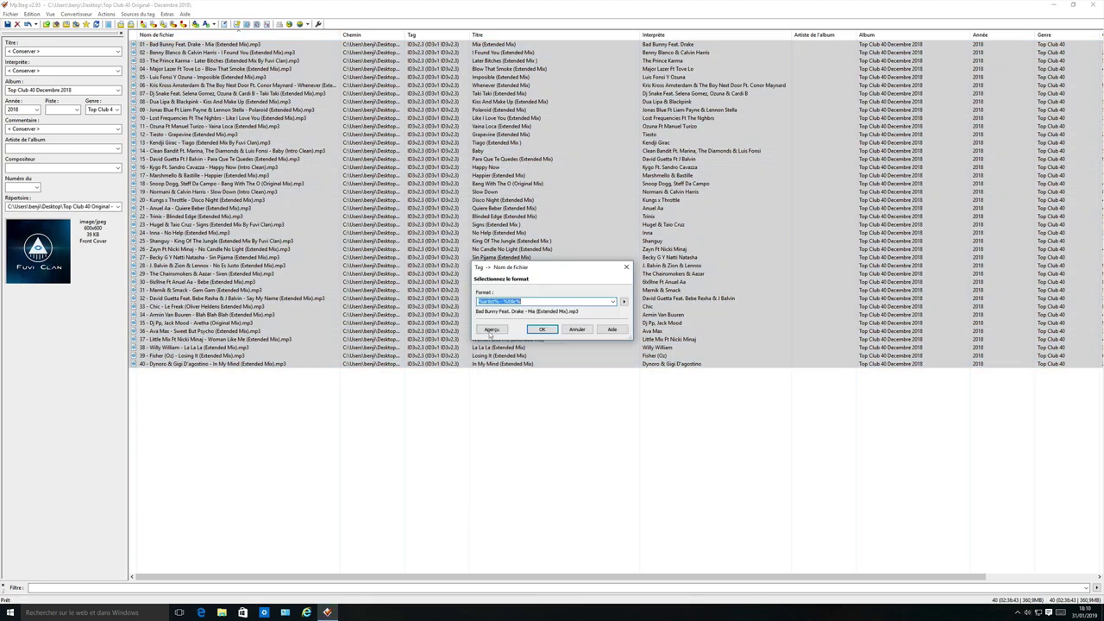
left_click(542, 331)
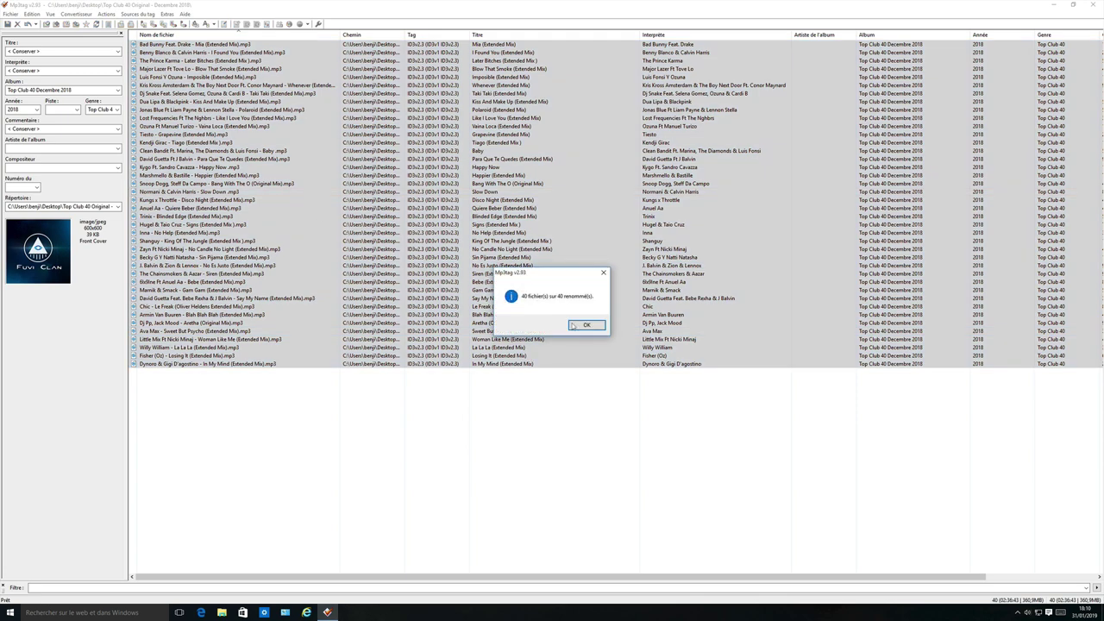
left_click(573, 321)
left_click(215, 176)
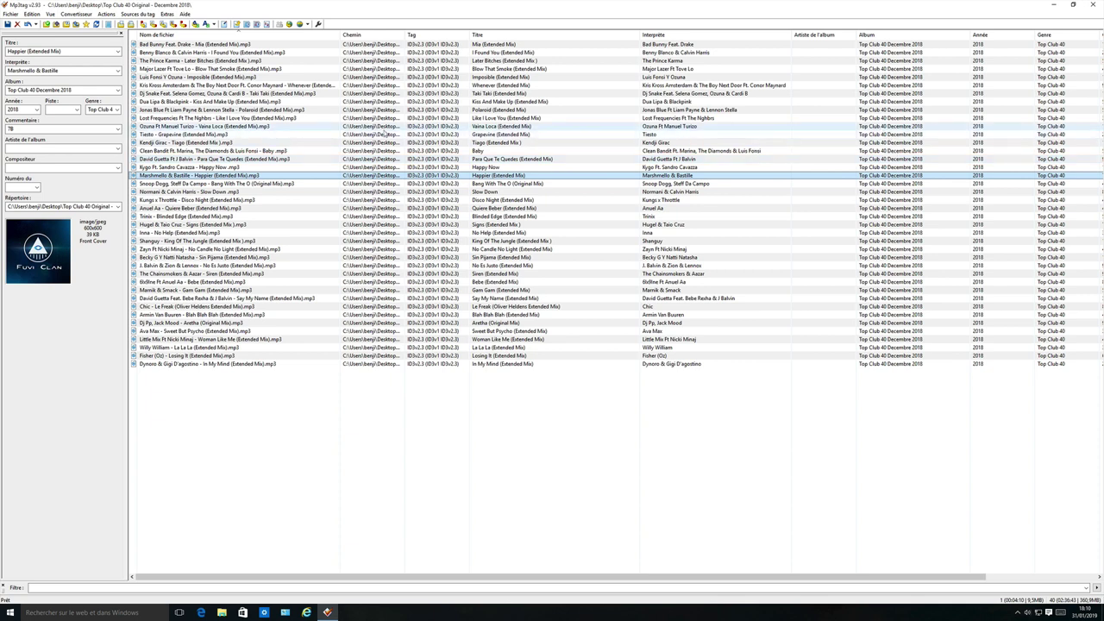
left_click(1093, 5)
Step: Open MusicBee, create a playlist named "tagg pochette" and add the extracted Top Club 40 folder to it
double_click(26, 535)
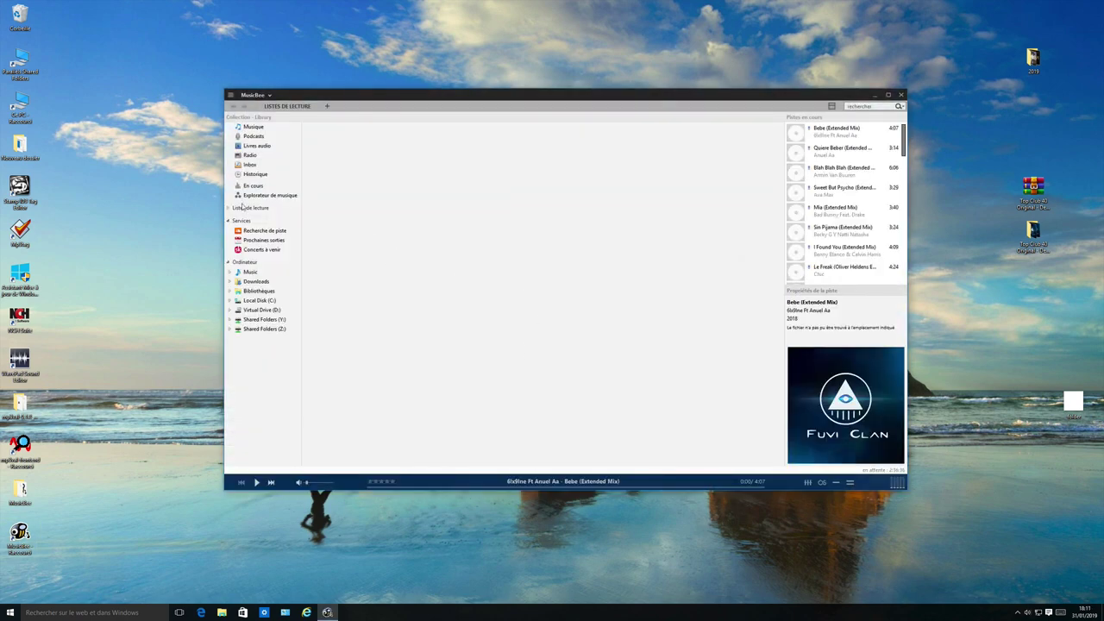
left_click(250, 209)
right_click(251, 210)
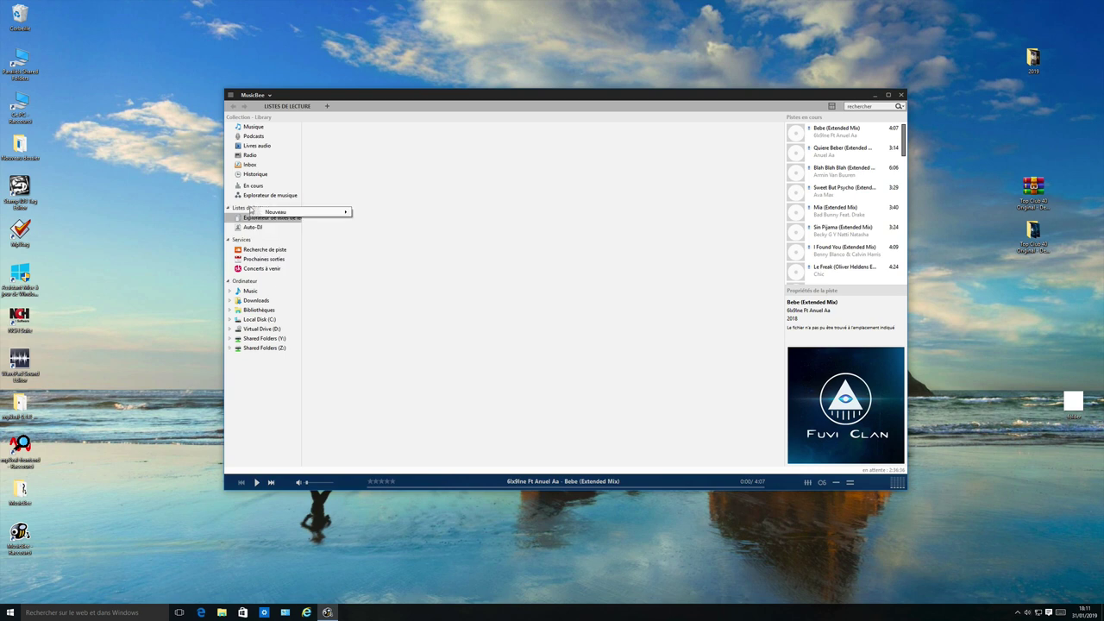
mouse_move(340, 212)
left_click(378, 223)
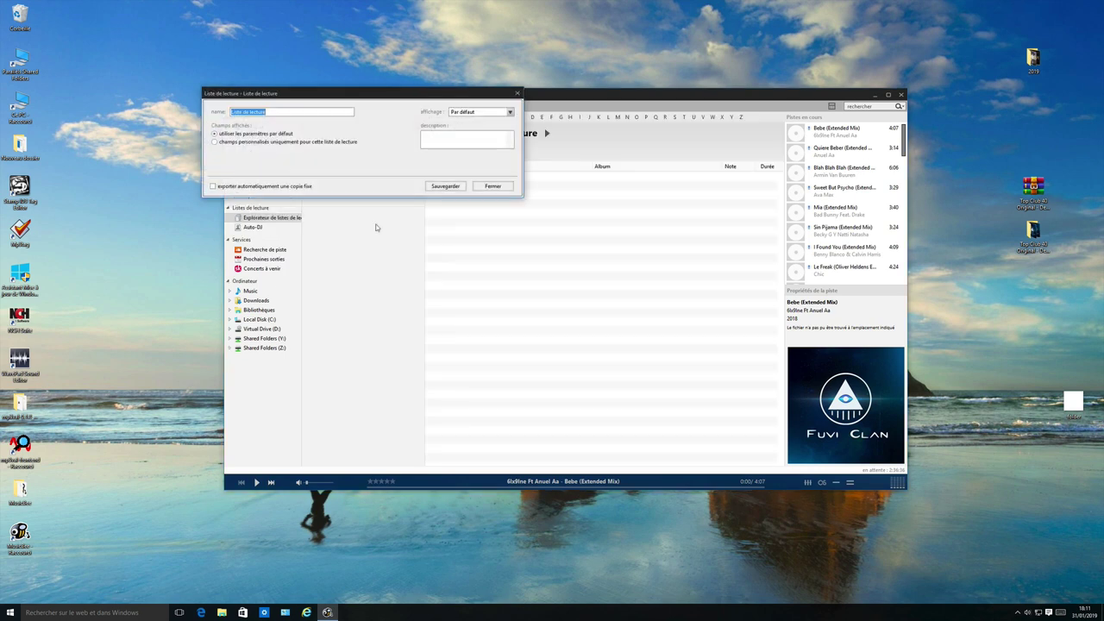
type("tag")
left_click(445, 187)
left_click_drag(1034, 232, 604, 363)
Step: Clear the album field for all tracks in the playlist and save the tags
left_click(551, 231)
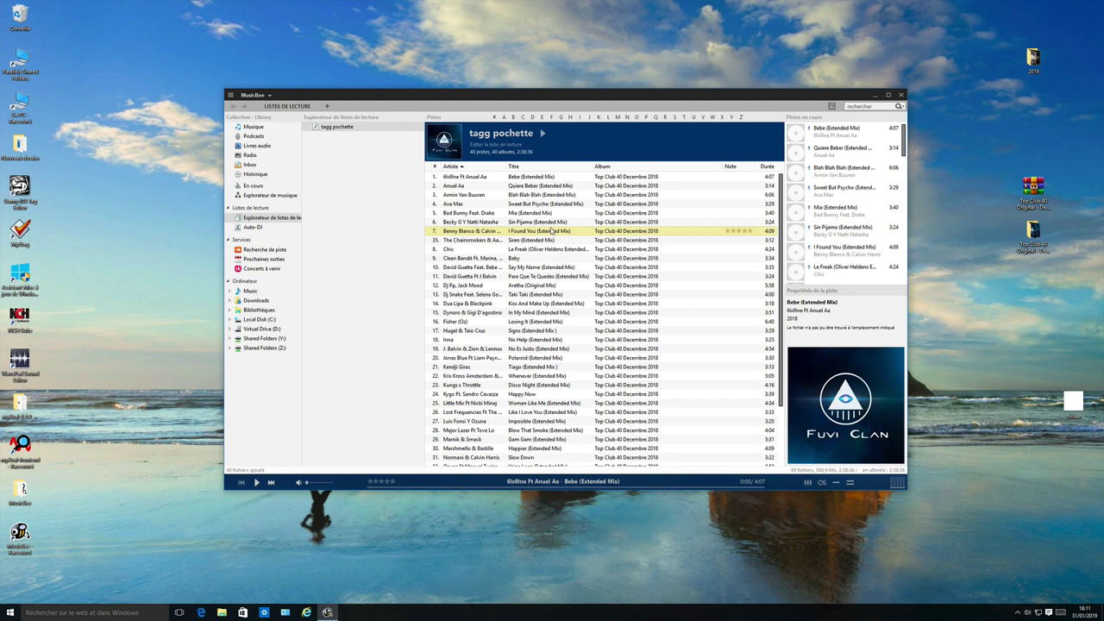
key("ctrl+a")
right_click(563, 230)
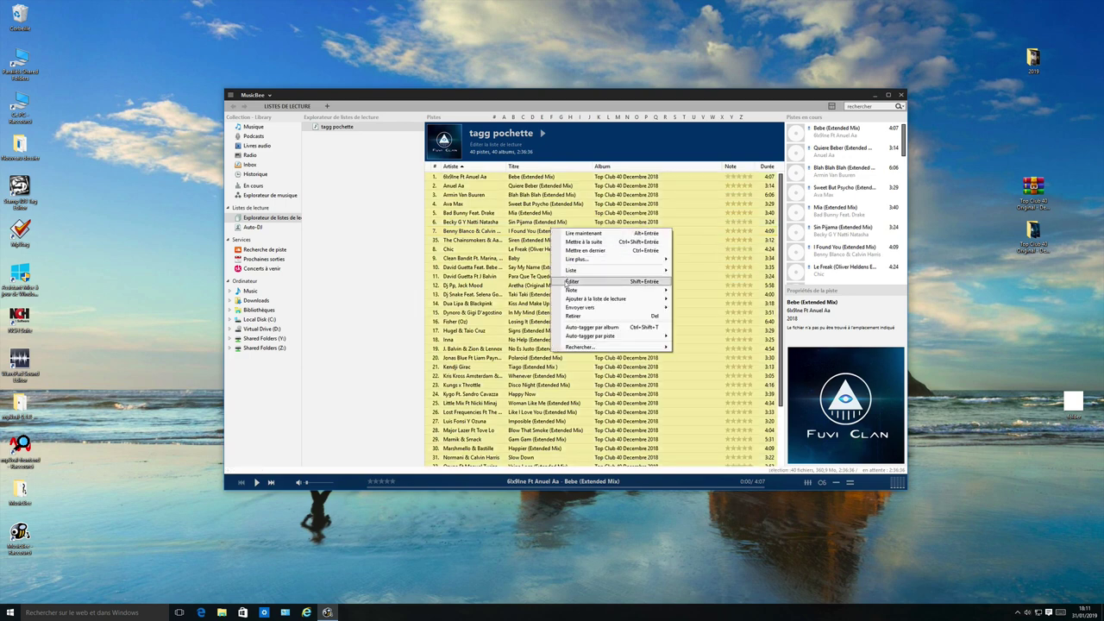
left_click(572, 281)
left_click_drag(346, 340, 216, 339)
key("BackSpace")
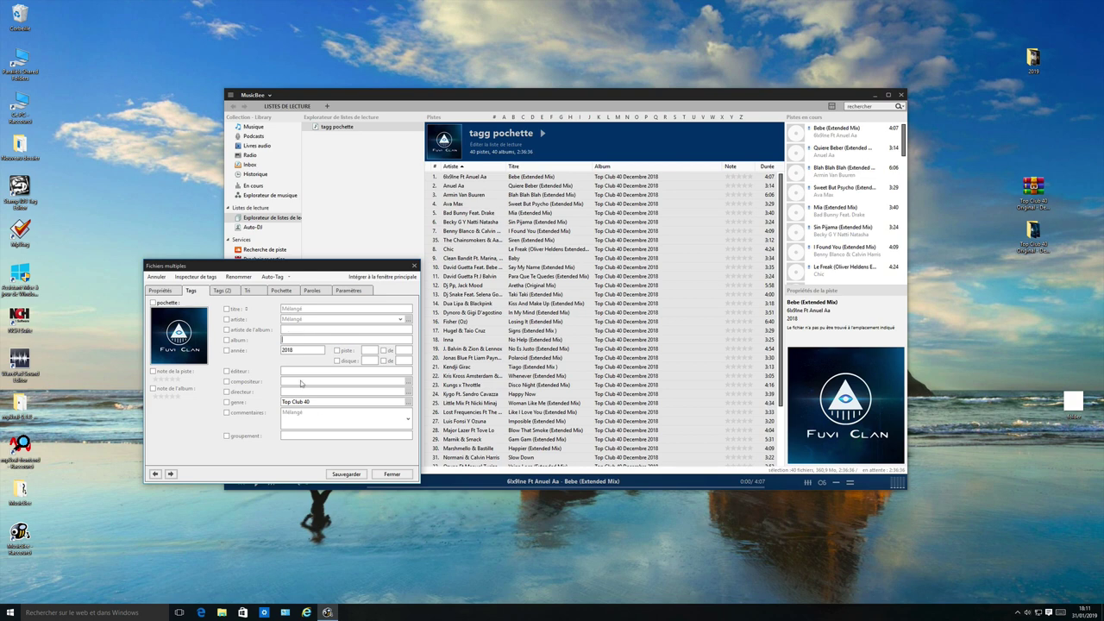
left_click(346, 475)
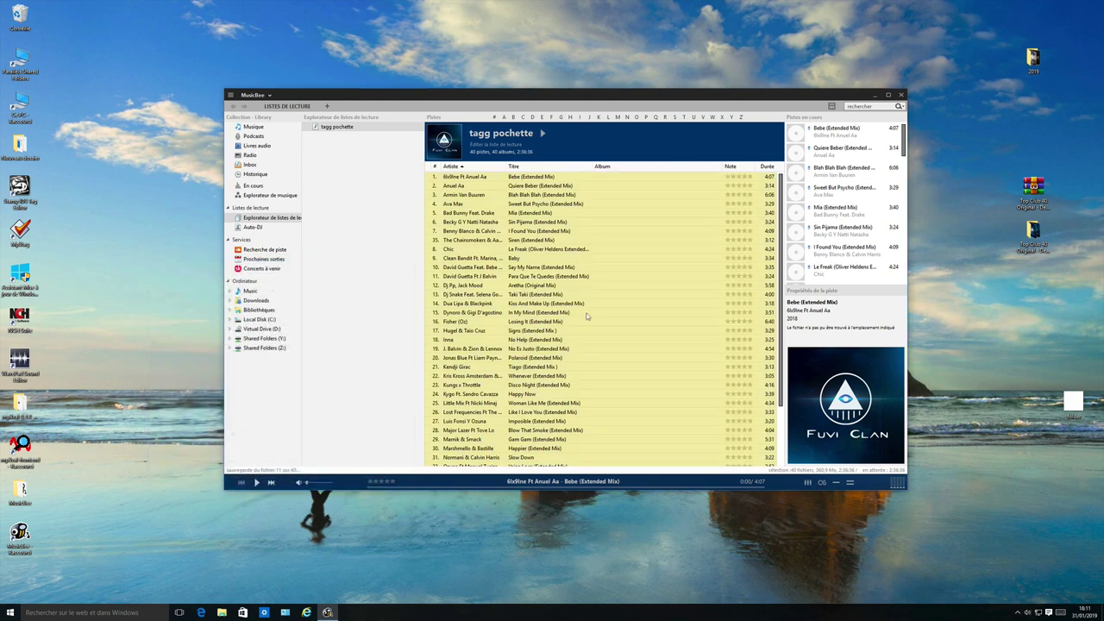
Step: Remove the embedded cover art from all playlist tracks, pause the accidental playback, and save the tags
left_click(540, 268)
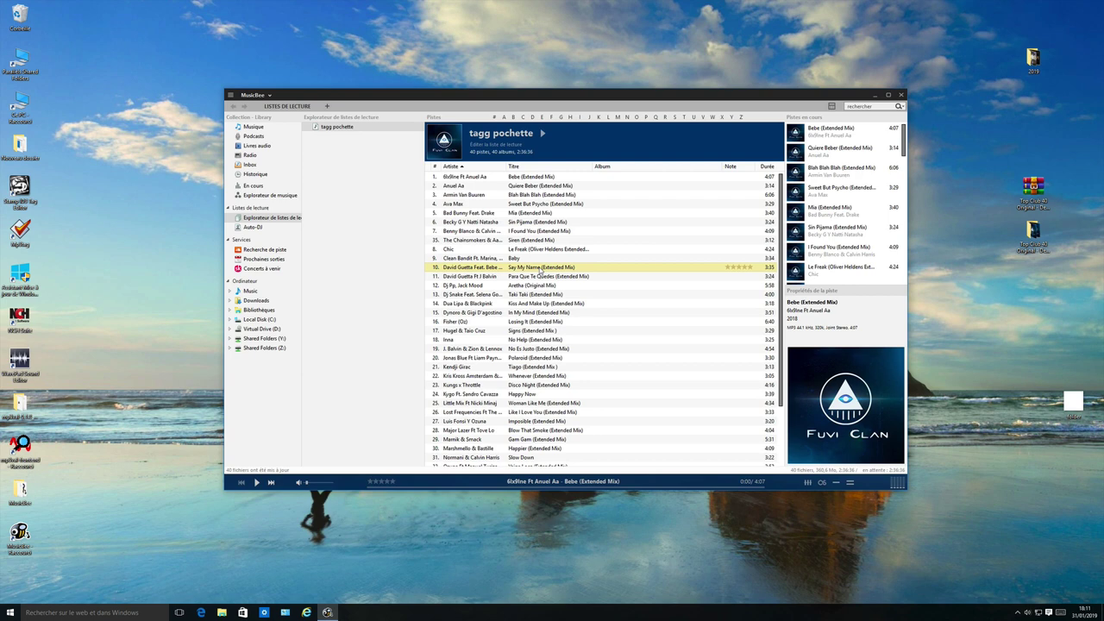
key("ctrl+a")
key("Return")
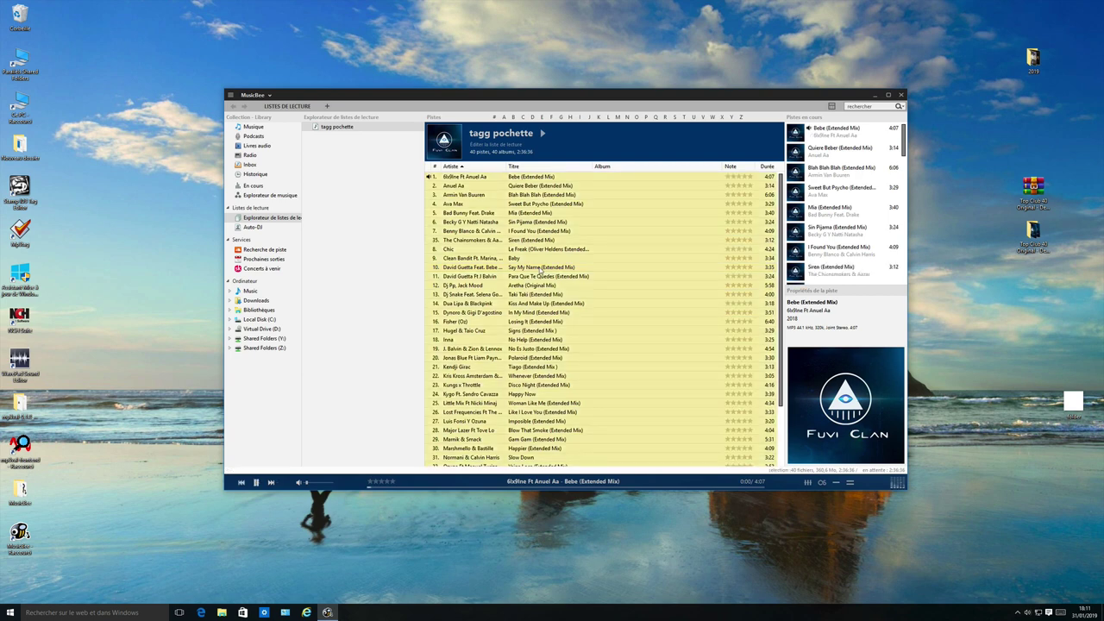
right_click(540, 271)
left_click(563, 320)
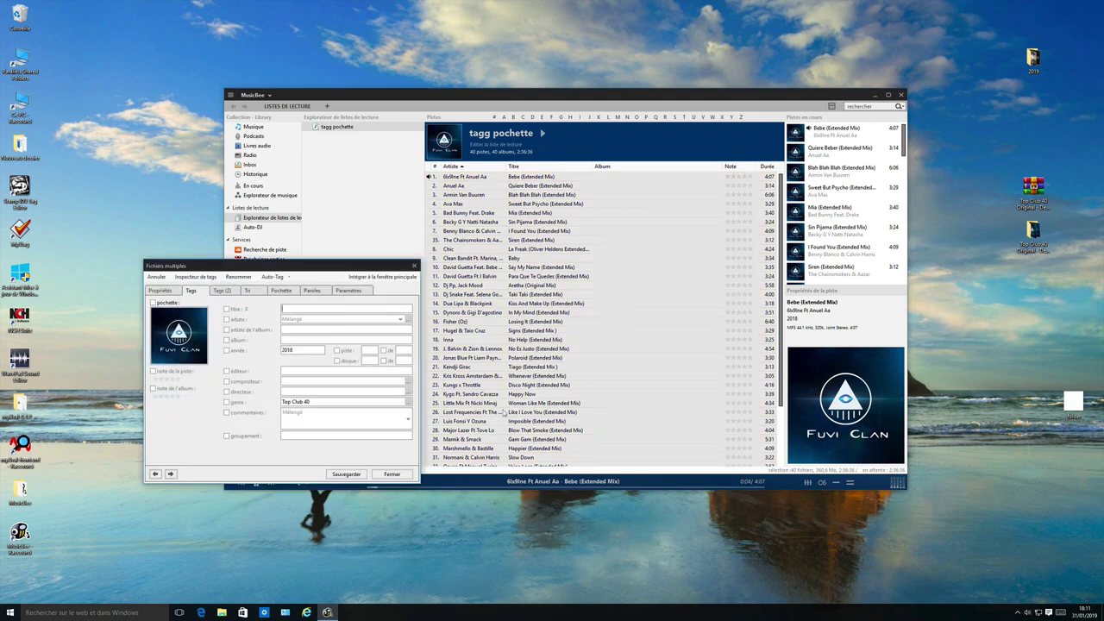
left_click_drag(292, 269, 329, 213)
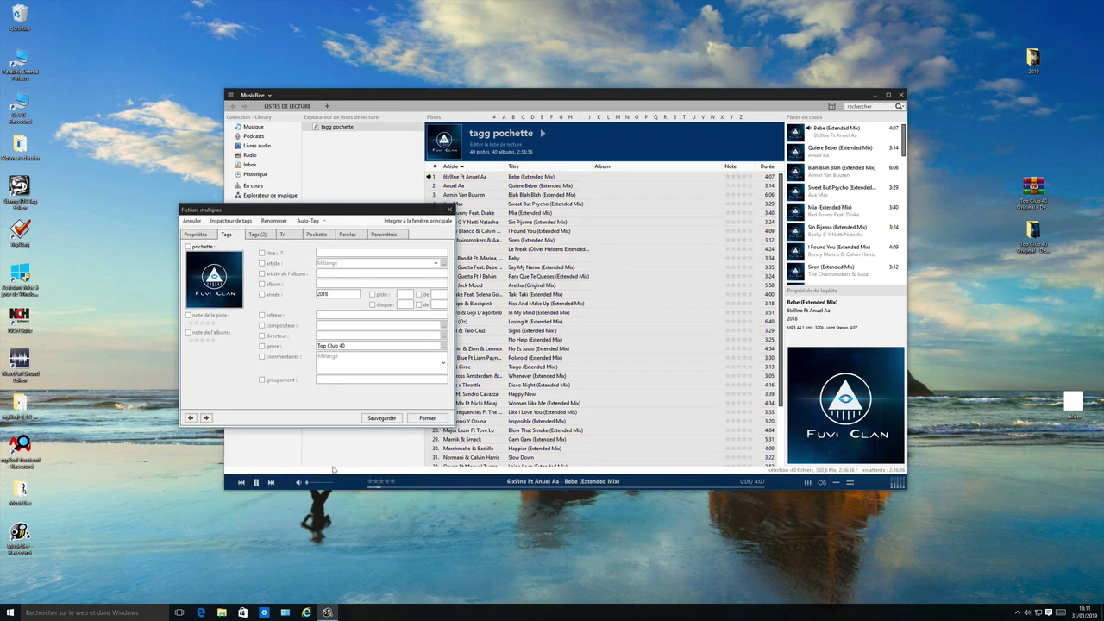
left_click(256, 484)
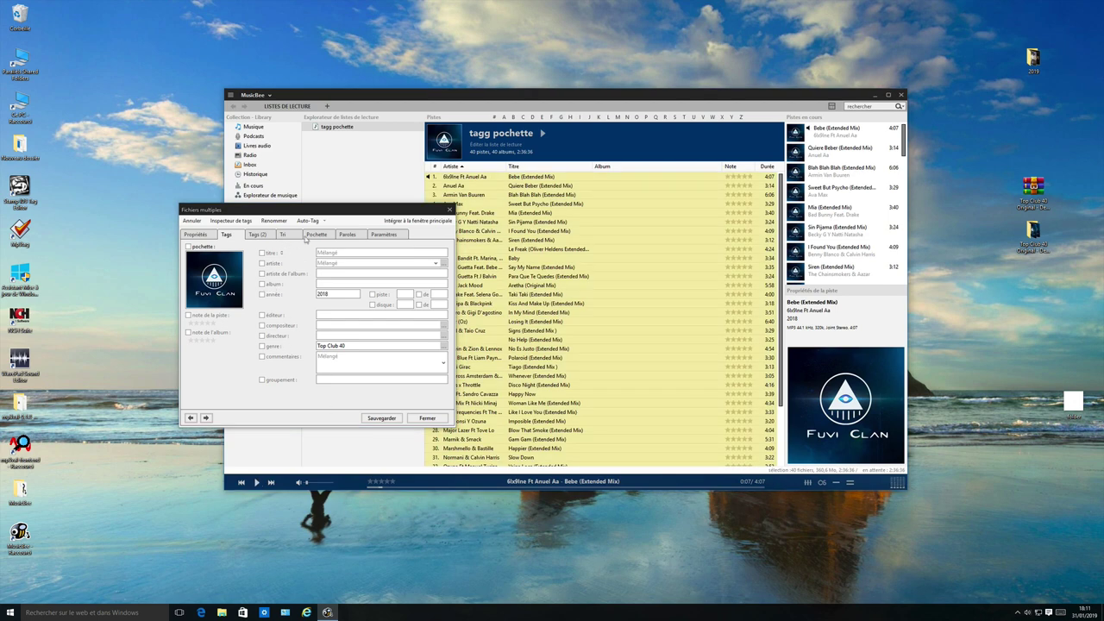
left_click(317, 235)
left_click(413, 250)
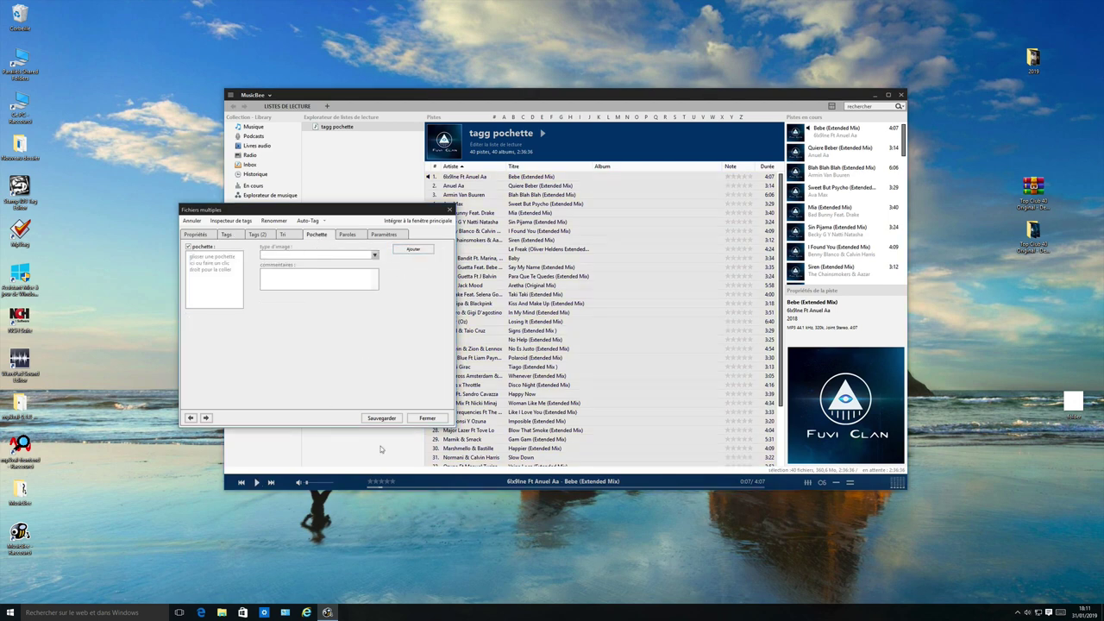
left_click(383, 419)
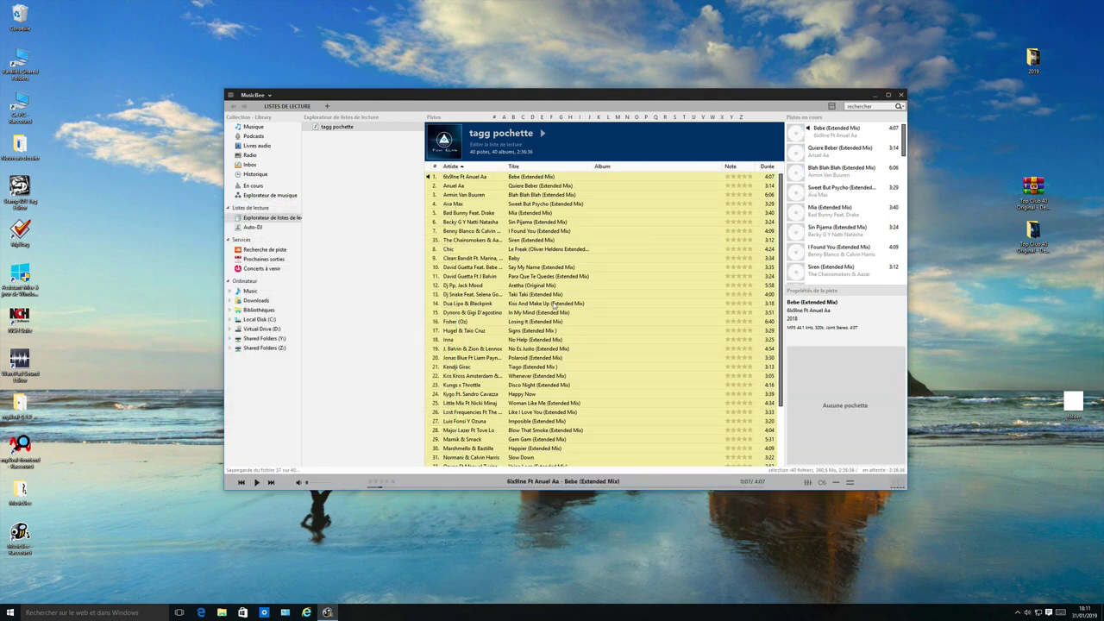
Step: Run the per-track auto-tag update of missing cover art on all playlist tracks
right_click(545, 291)
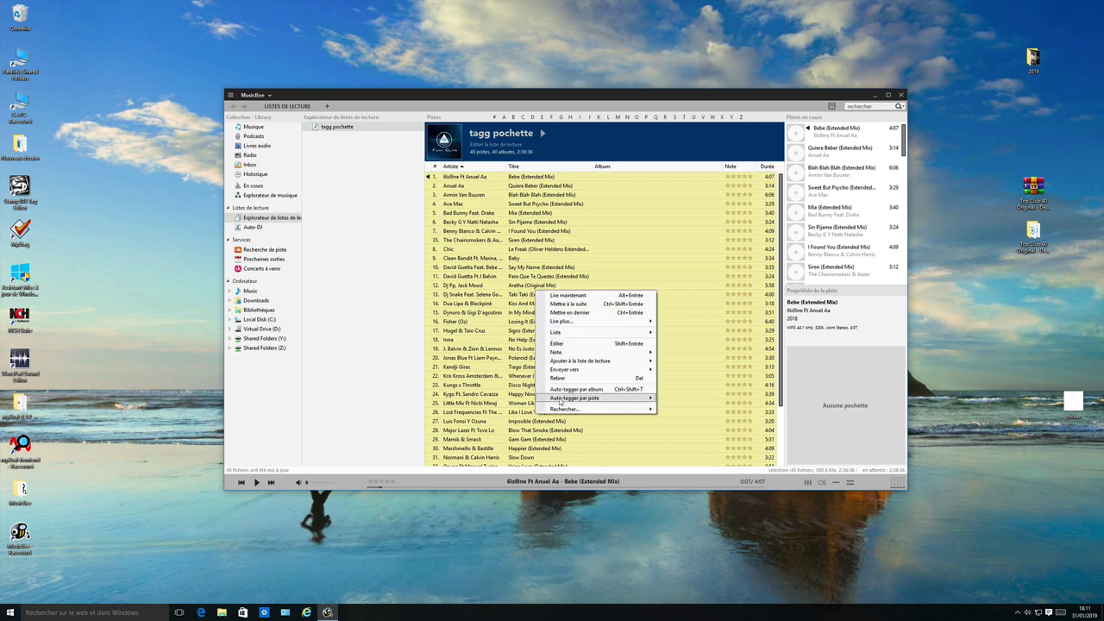
mouse_move(560, 401)
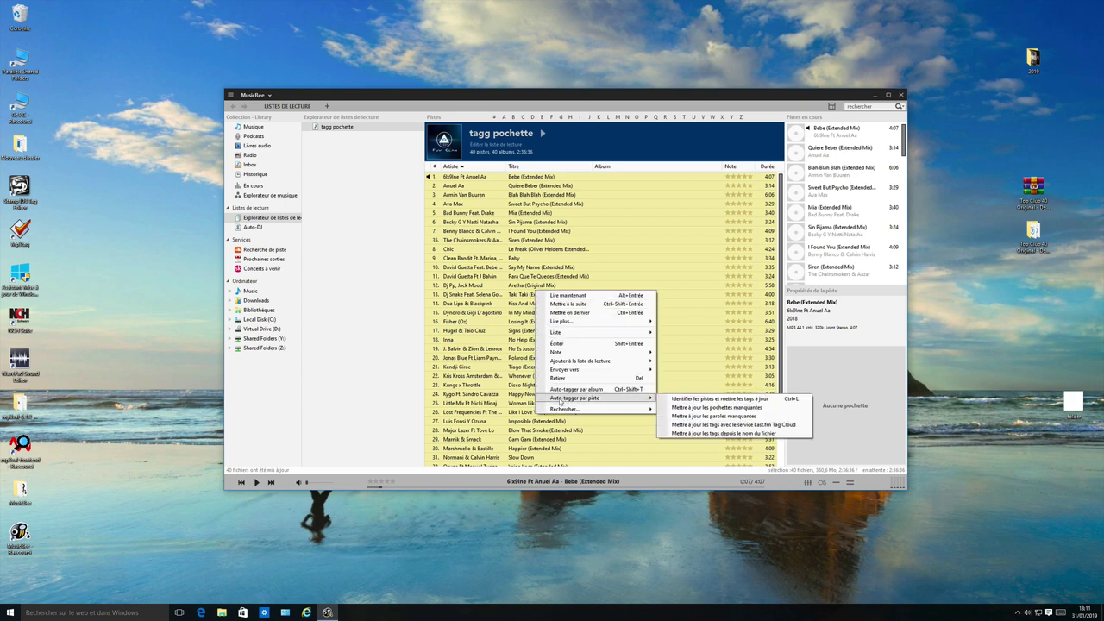
left_click(691, 408)
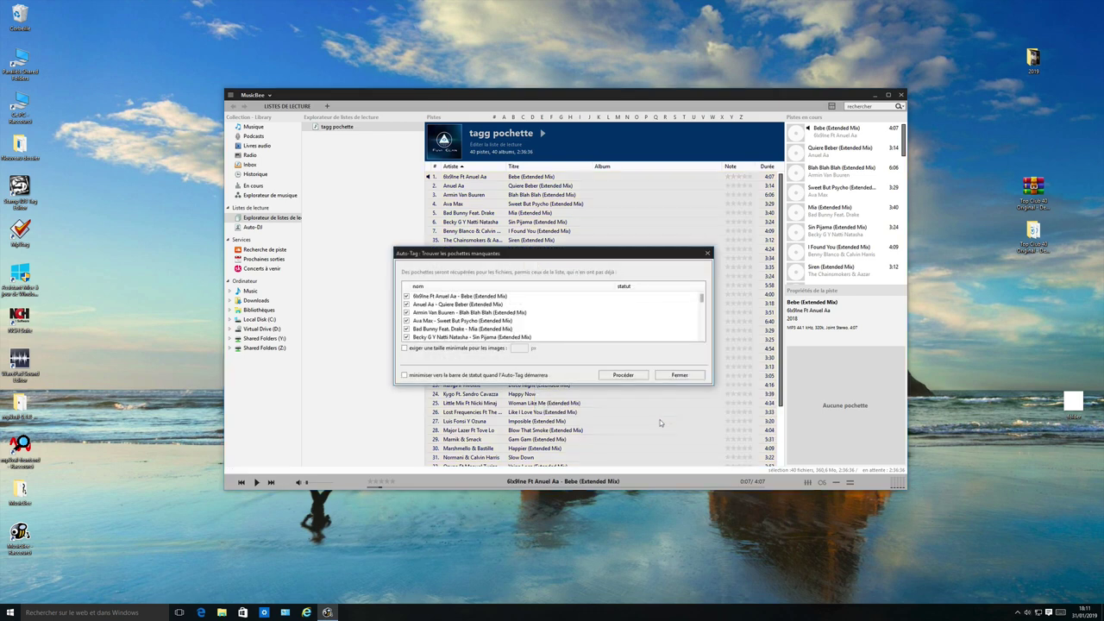
left_click(623, 376)
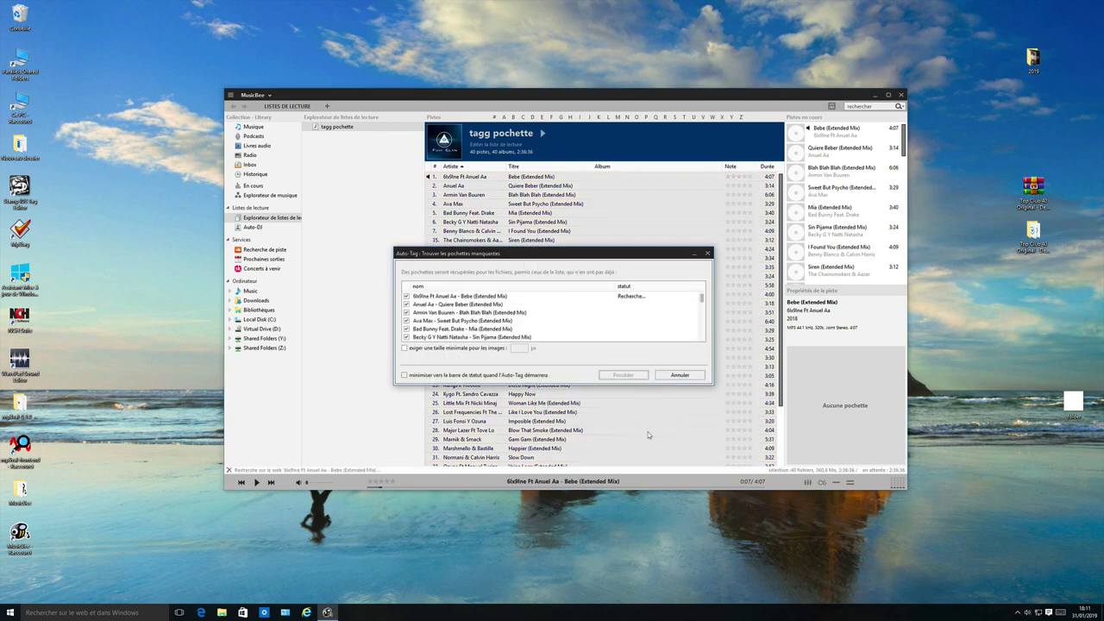
Step: Check the Top Club 40 folder's file thumbnails twice while the cover search runs
double_click(1034, 231)
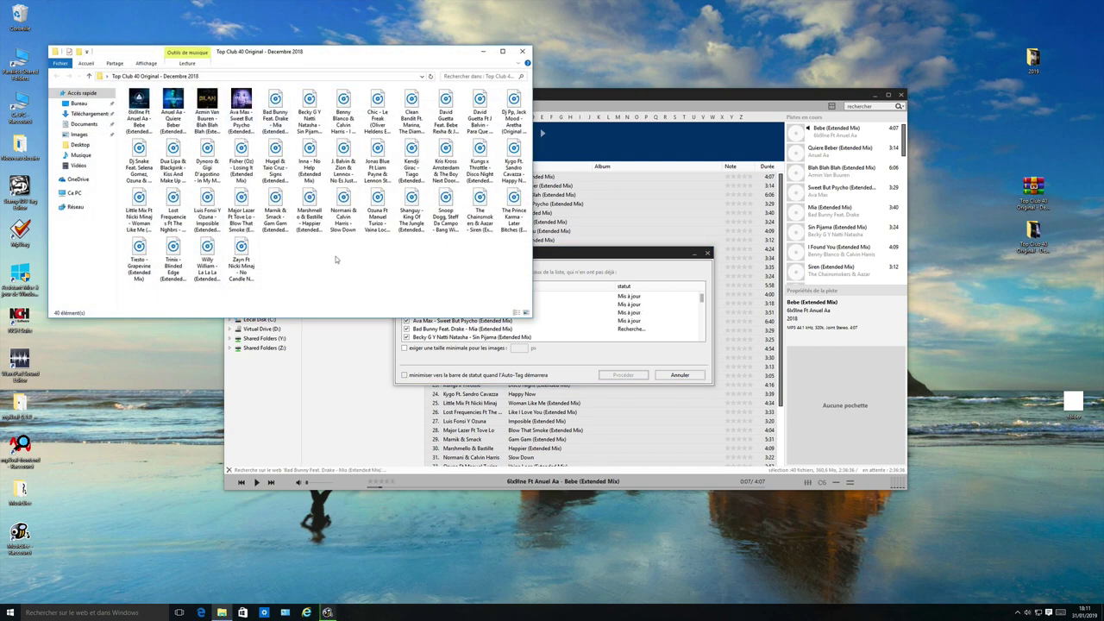
left_click(522, 50)
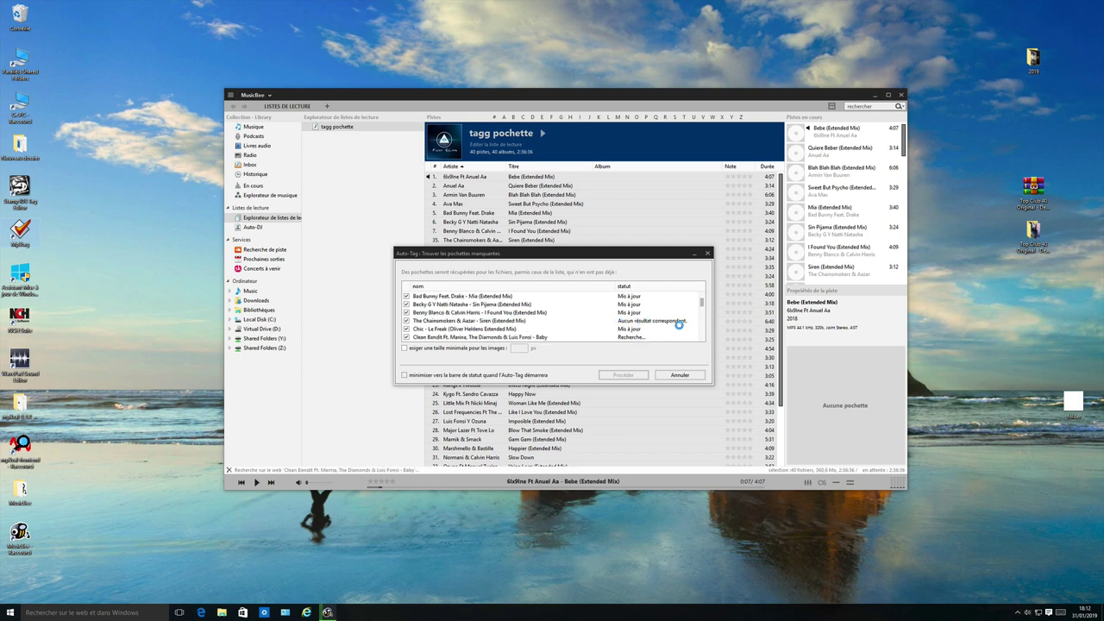
double_click(1040, 242)
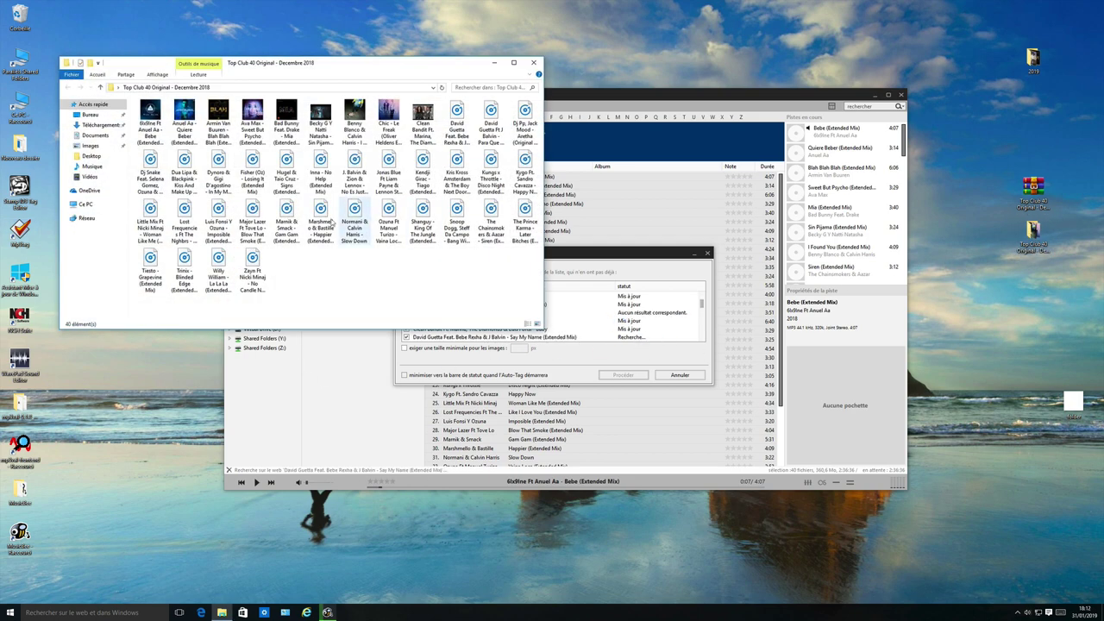